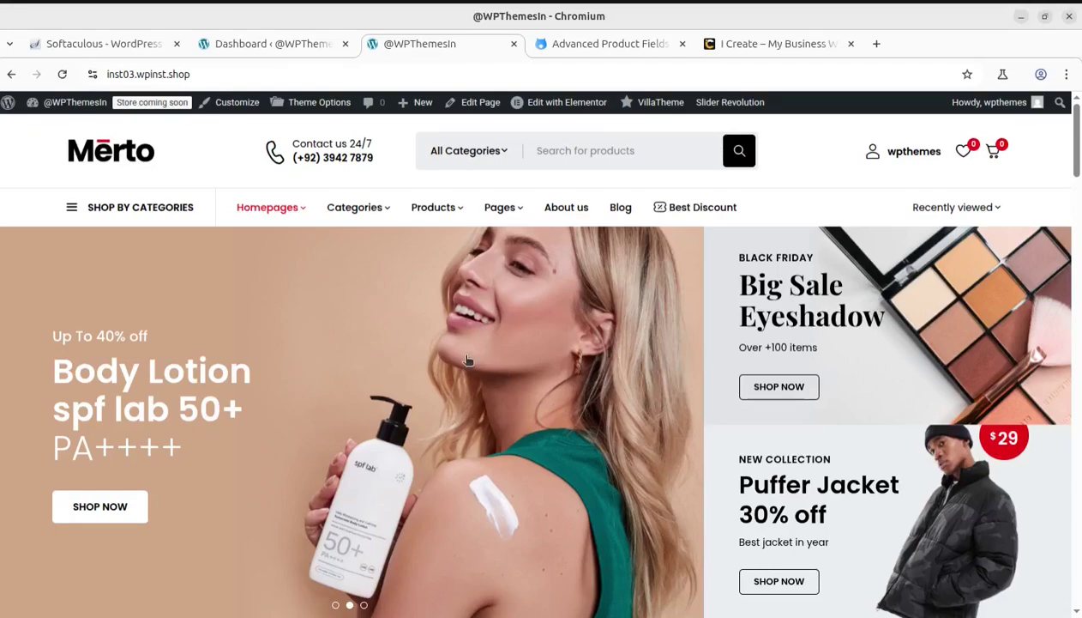
Look over the store's homepage and open the 14-inch wall clock product from the Flash Deals
scroll(473, 353, down, 8)
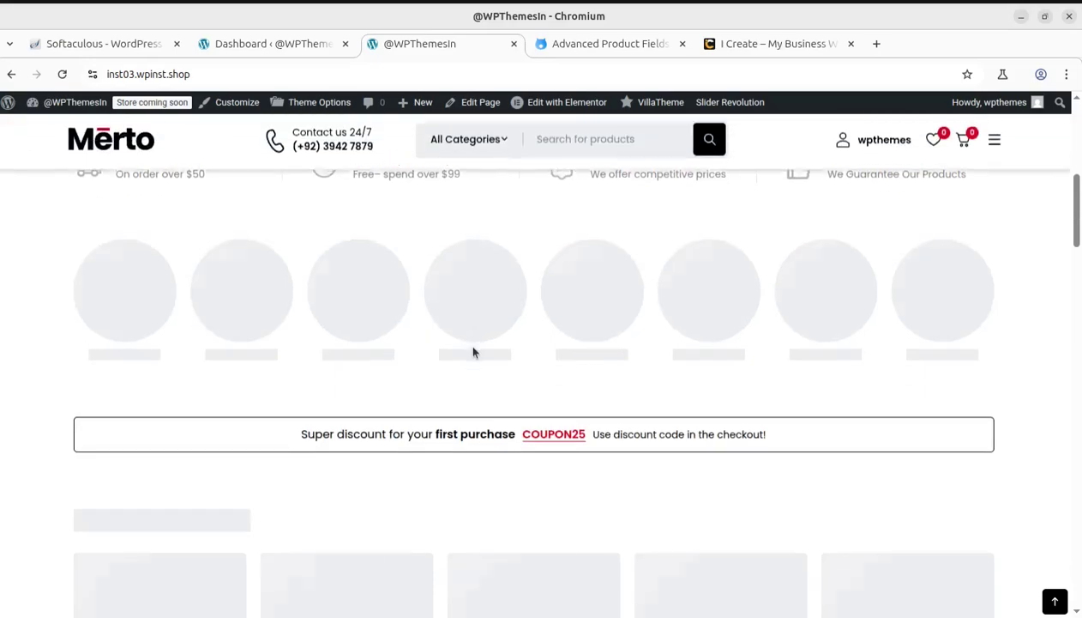
scroll(473, 353, down, 5)
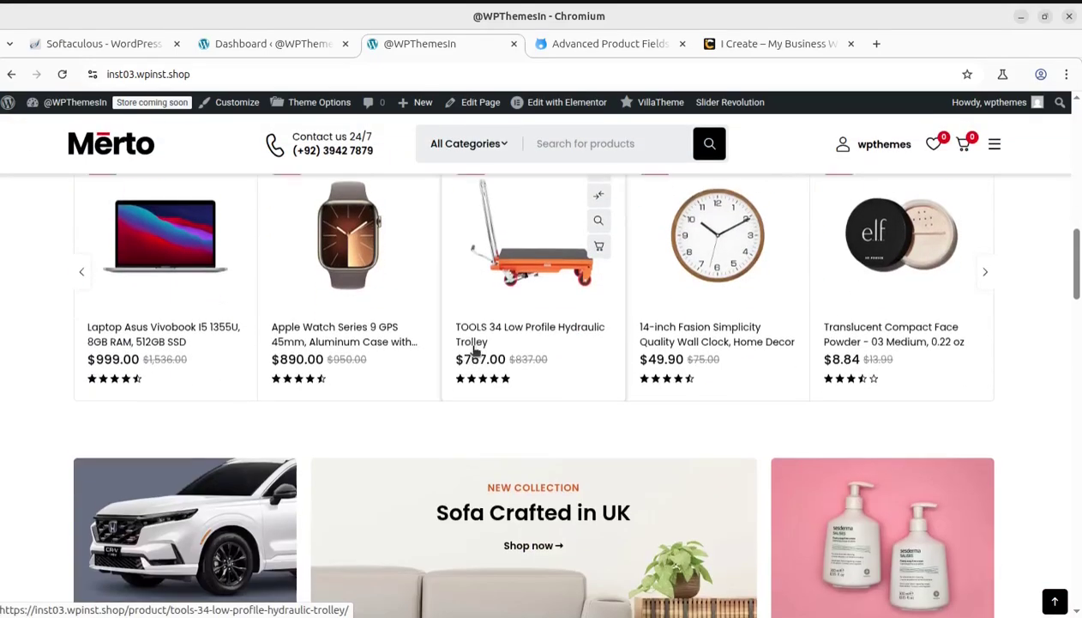
scroll(474, 349, up, 12)
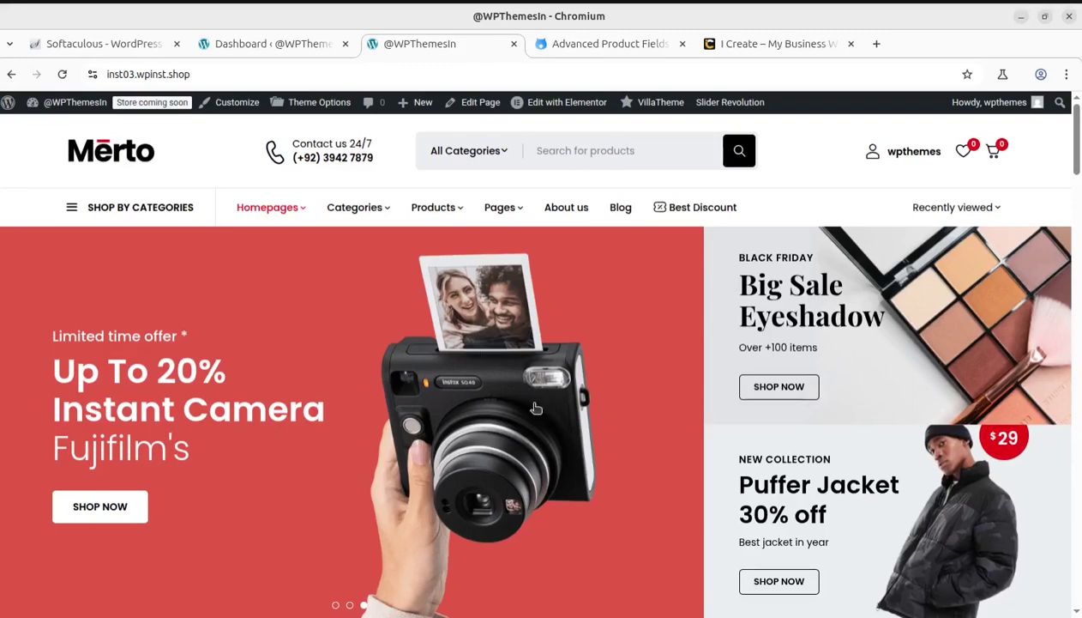
scroll(549, 403, down, 5)
scroll(585, 433, down, 5)
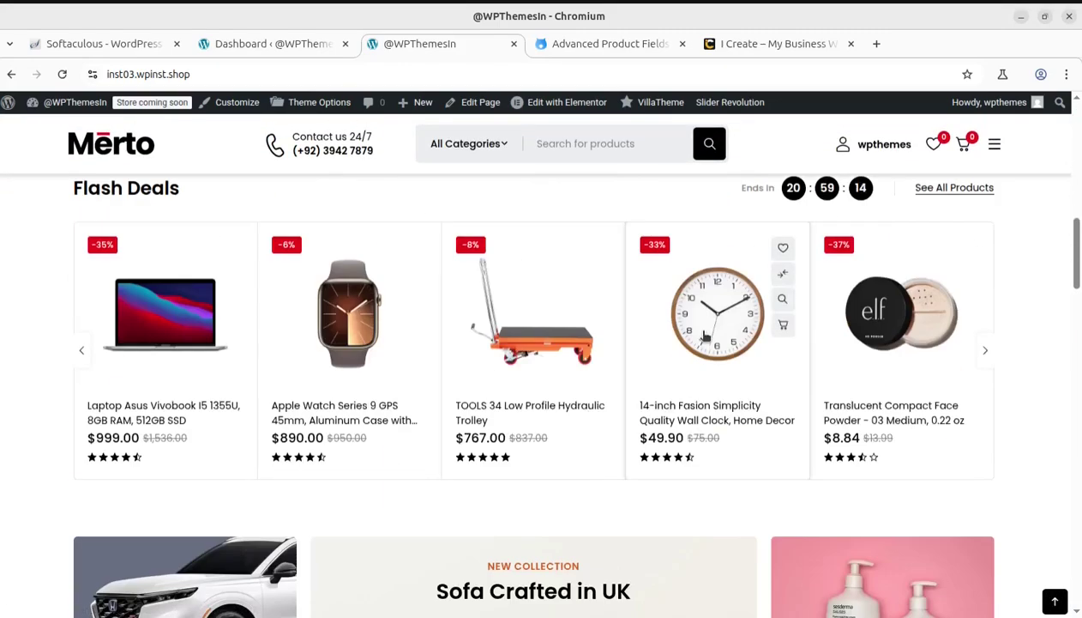
click(704, 337)
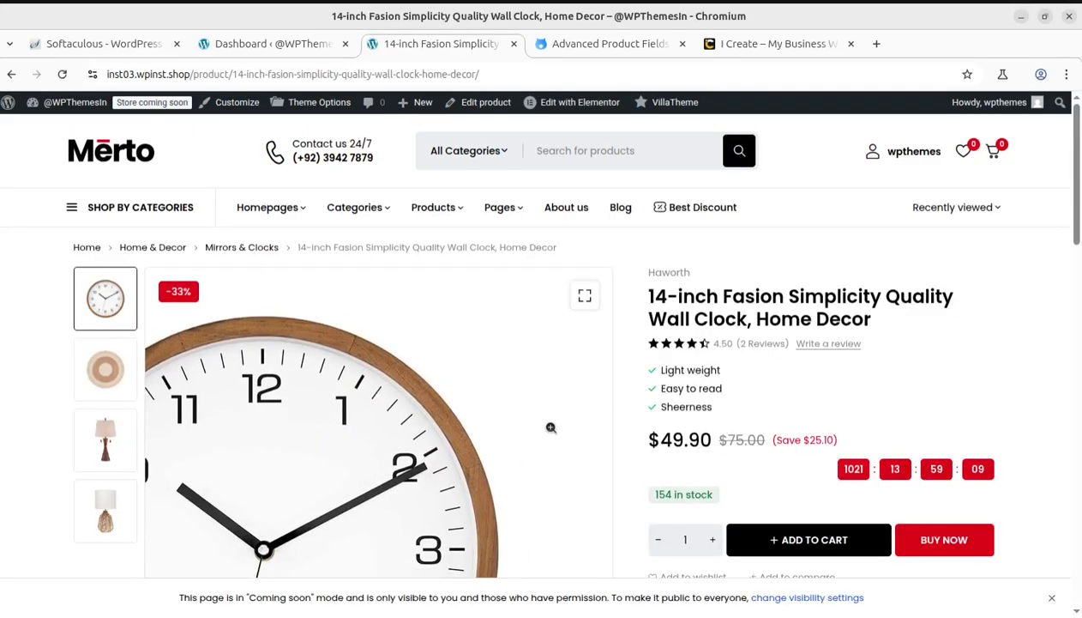
scroll(918, 346, down, 2)
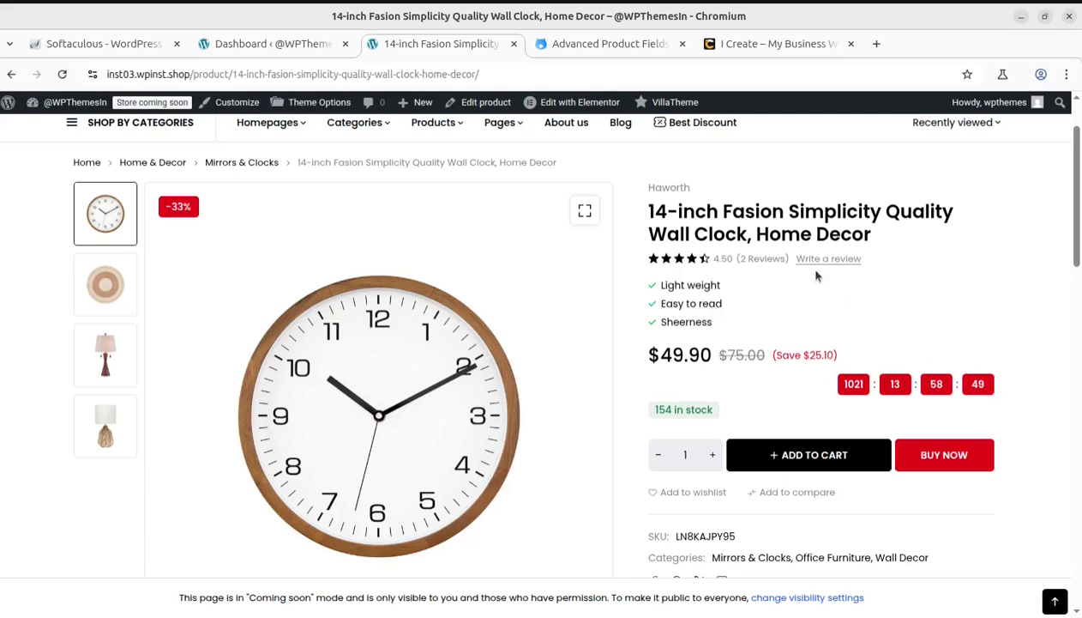
Launch the Advanced Product Fields demo store from the plugin page and open the 2nd hand clothing (Name Your Price) product
click(582, 46)
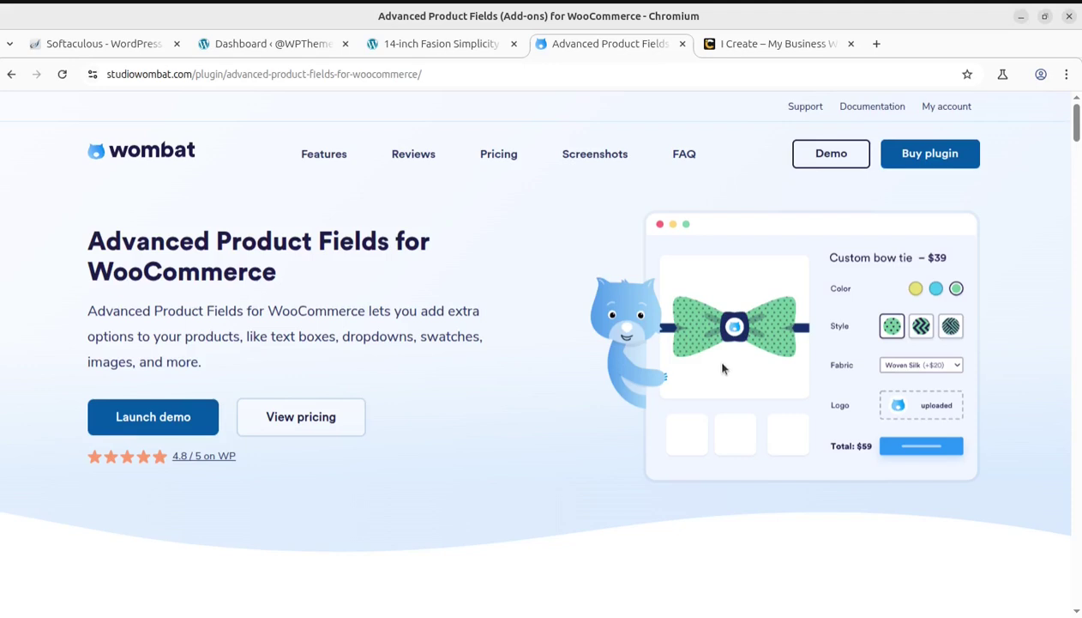
click(182, 411)
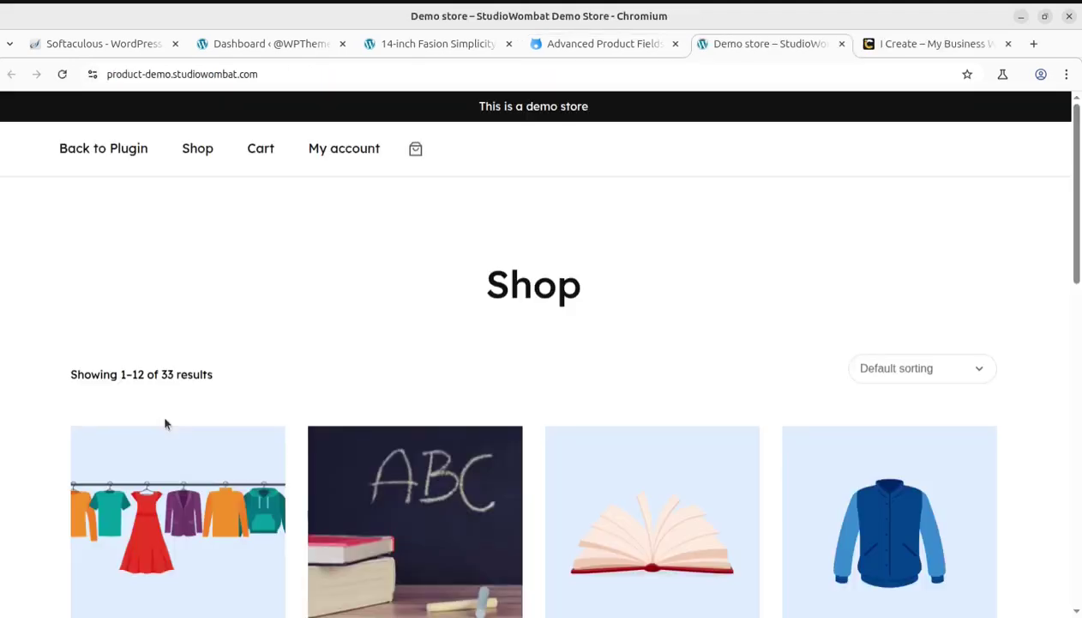
scroll(413, 354, down, 3)
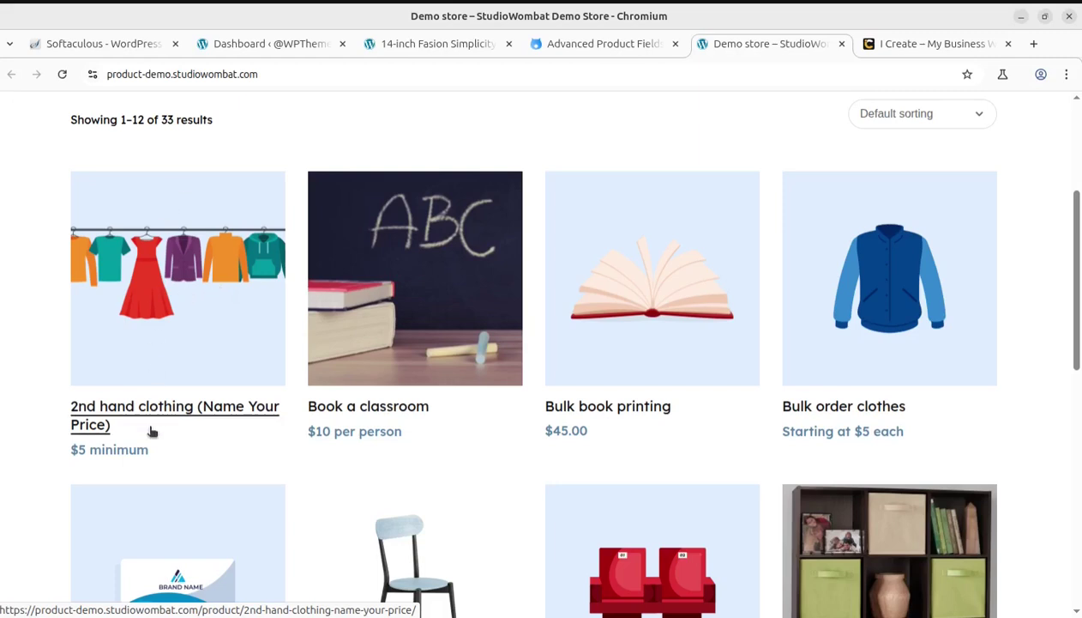
click(120, 412)
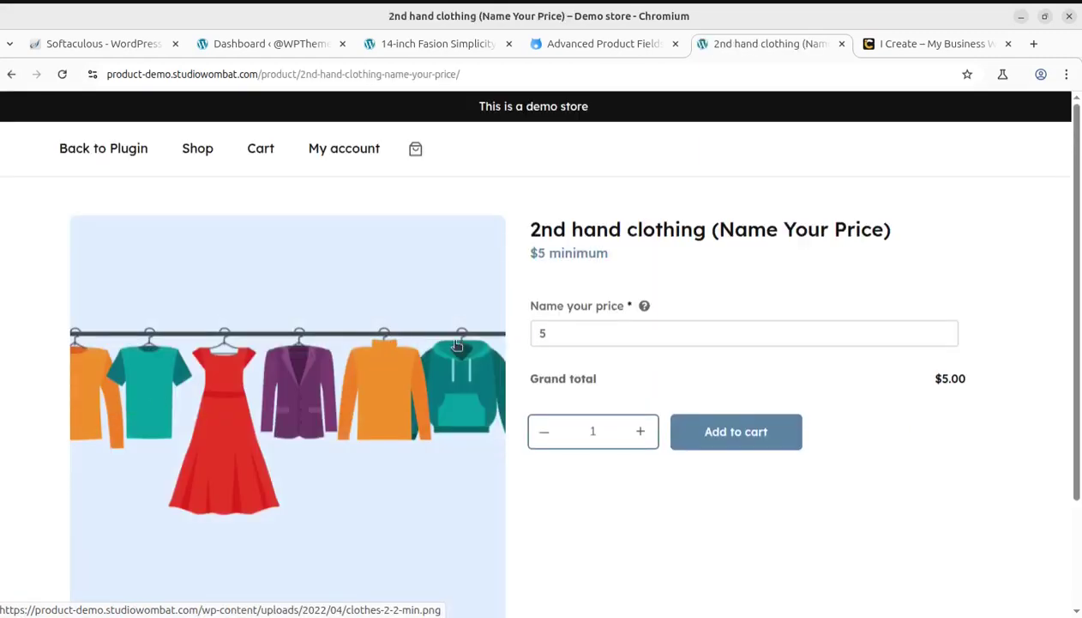
Set the clothing product's own price to 10
click(588, 328)
double_click(540, 334)
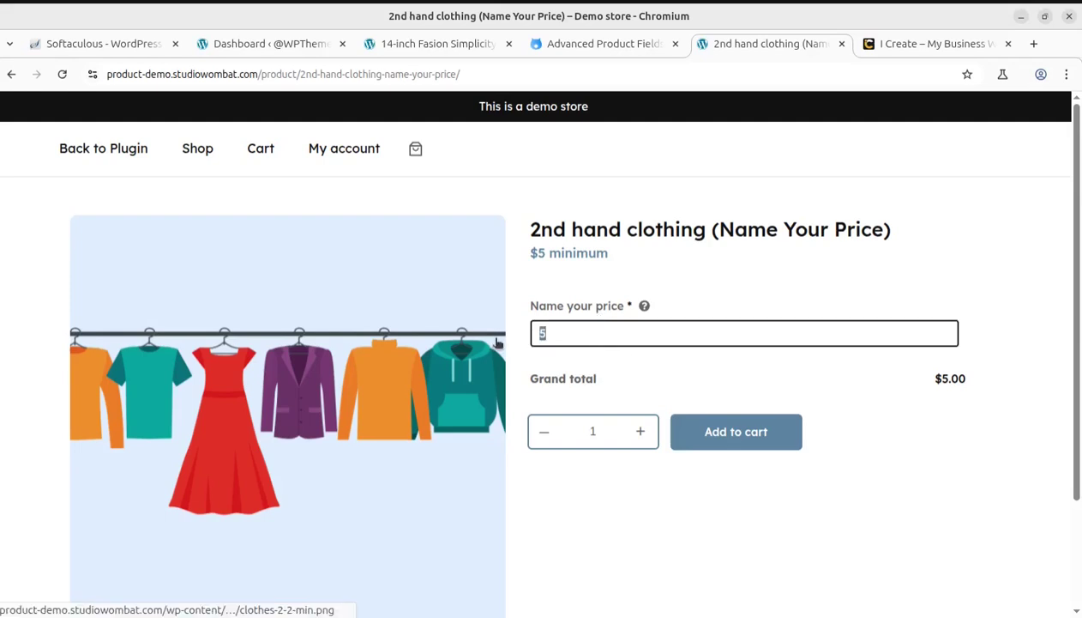
text(10)
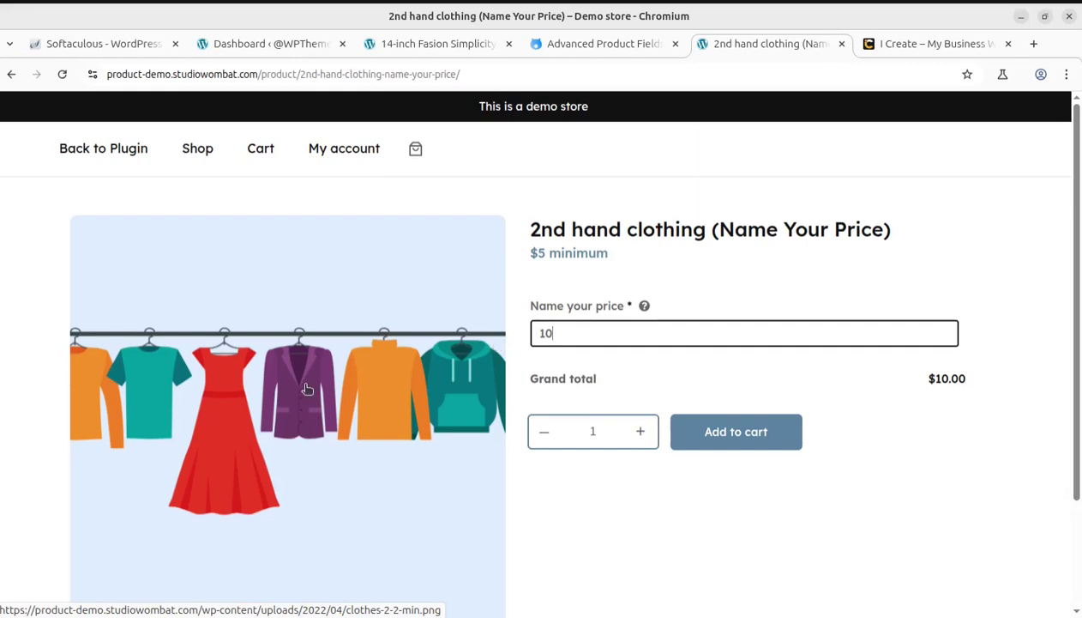
click(590, 535)
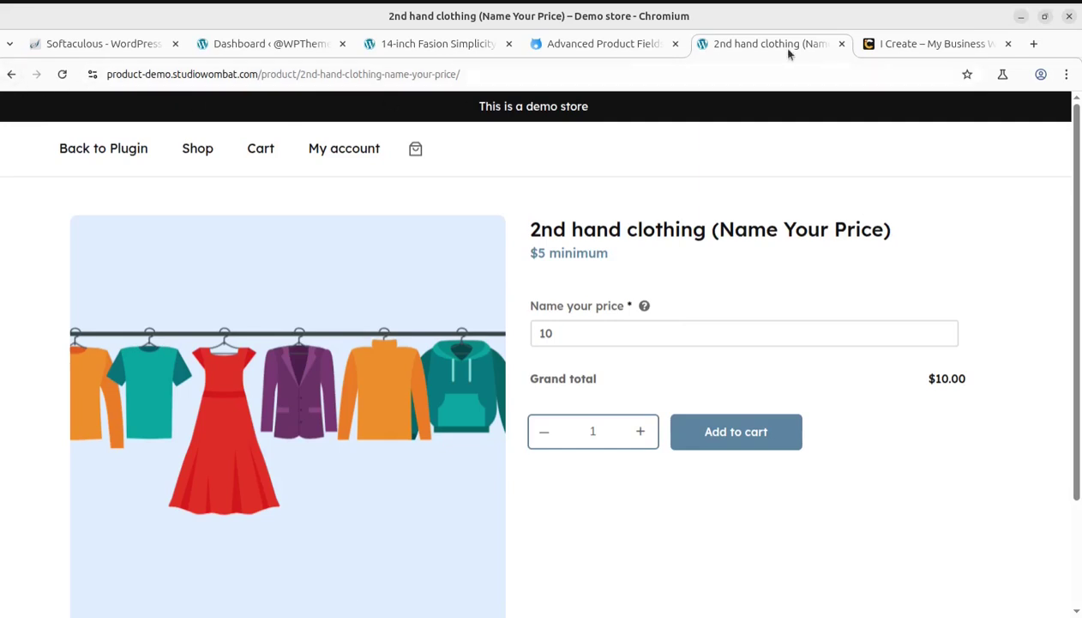
Close the clothing product page and relaunch the demo store from the plugin page
click(841, 43)
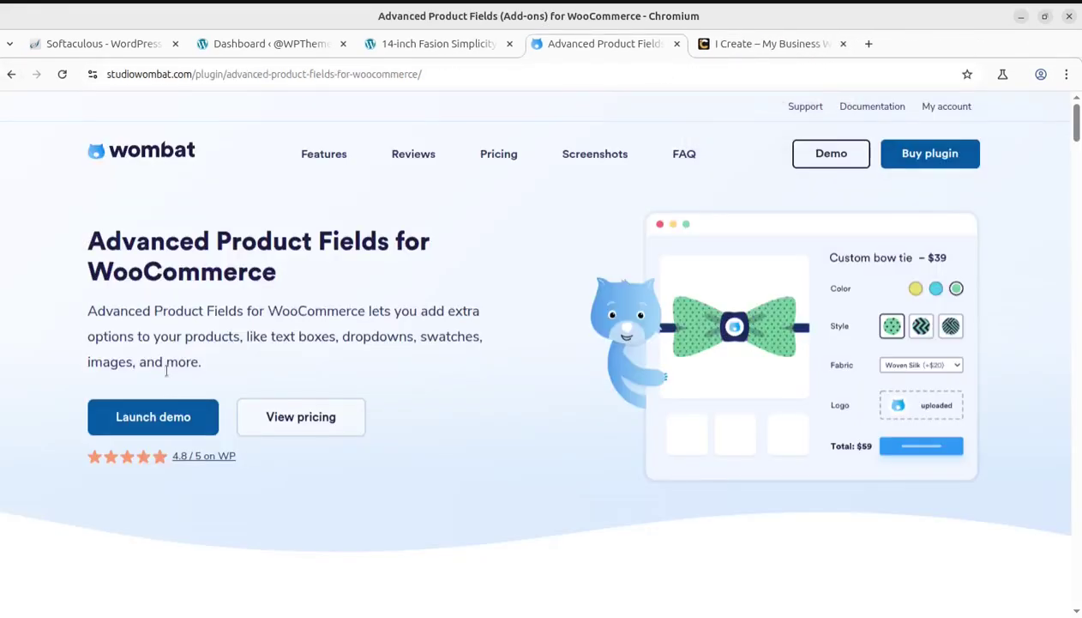
click(159, 419)
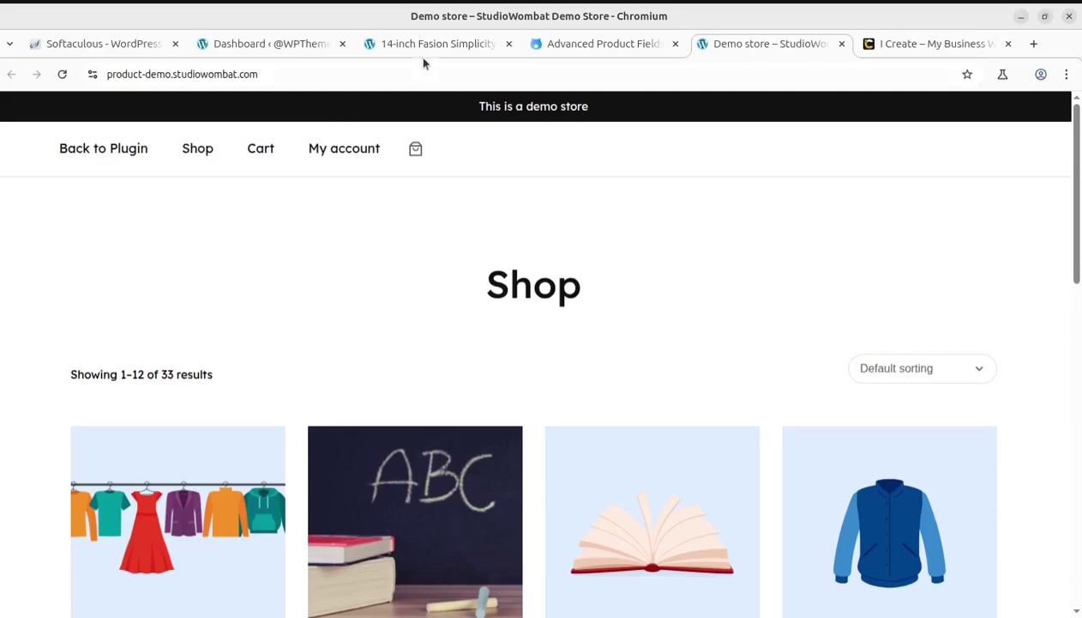
Switch to the wall clock product and return to the Merto store's homepage
click(426, 44)
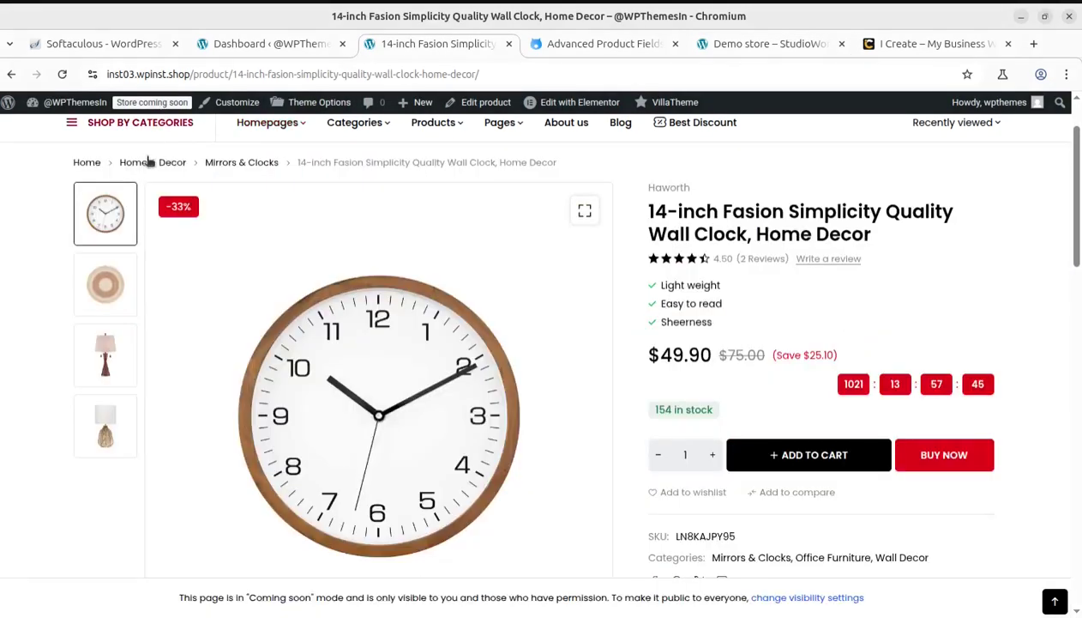
scroll(157, 210, up, 2)
click(130, 161)
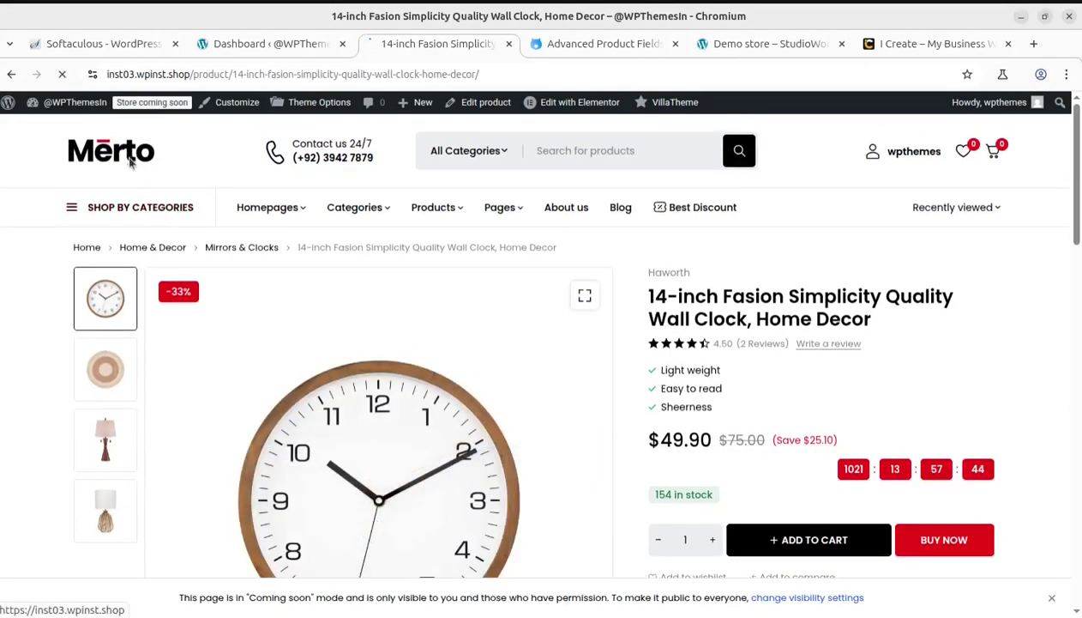
Go back to the demo store and open the Book a classroom product in a separate tab
click(702, 50)
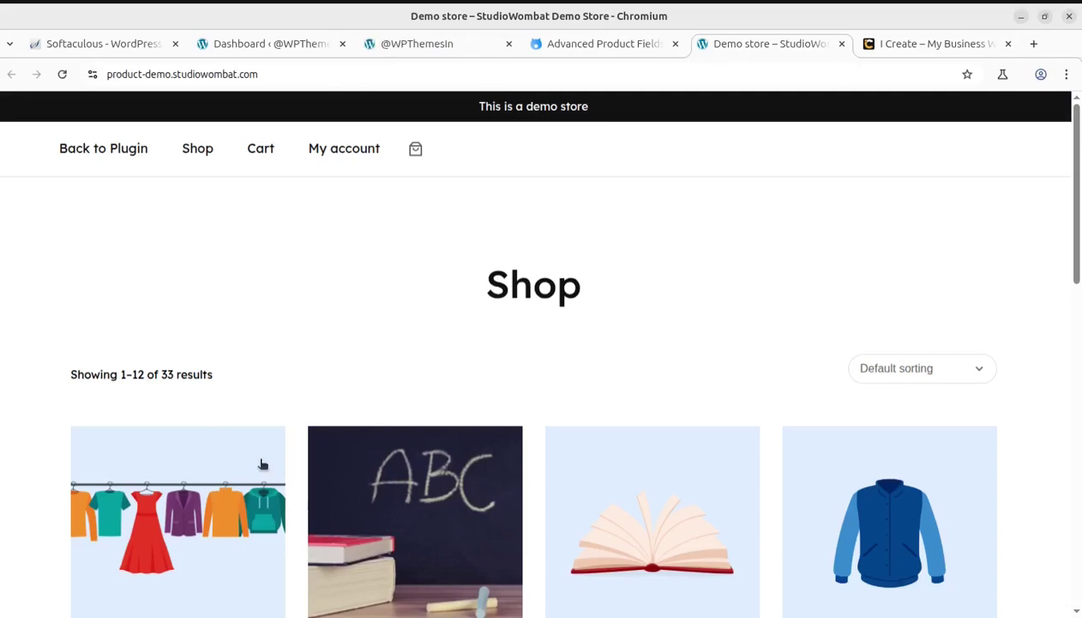
scroll(256, 464, down, 3)
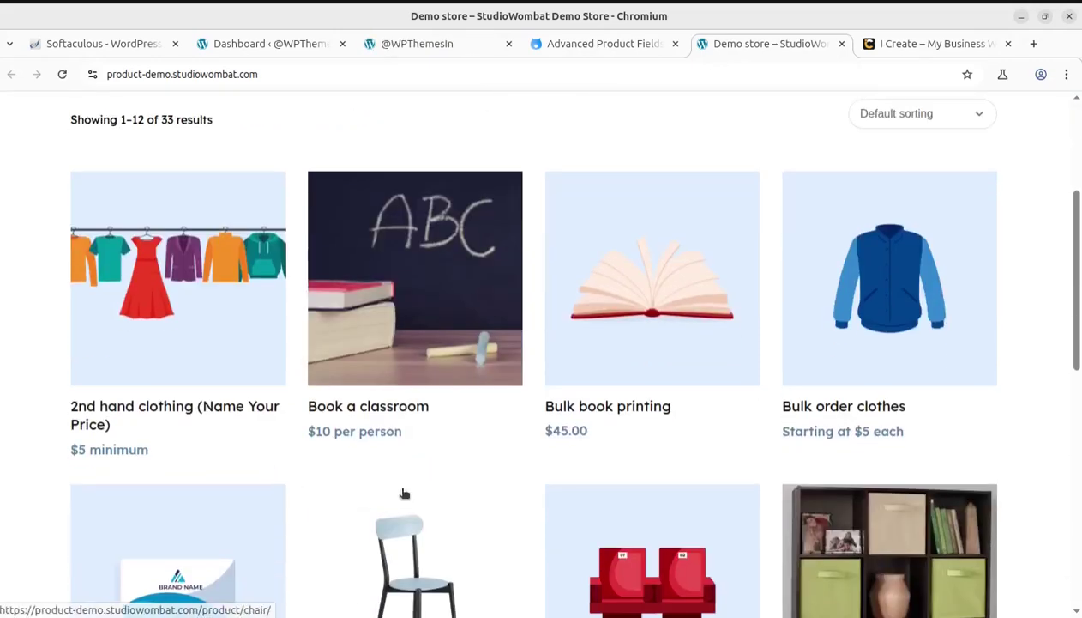
middle_click(386, 296)
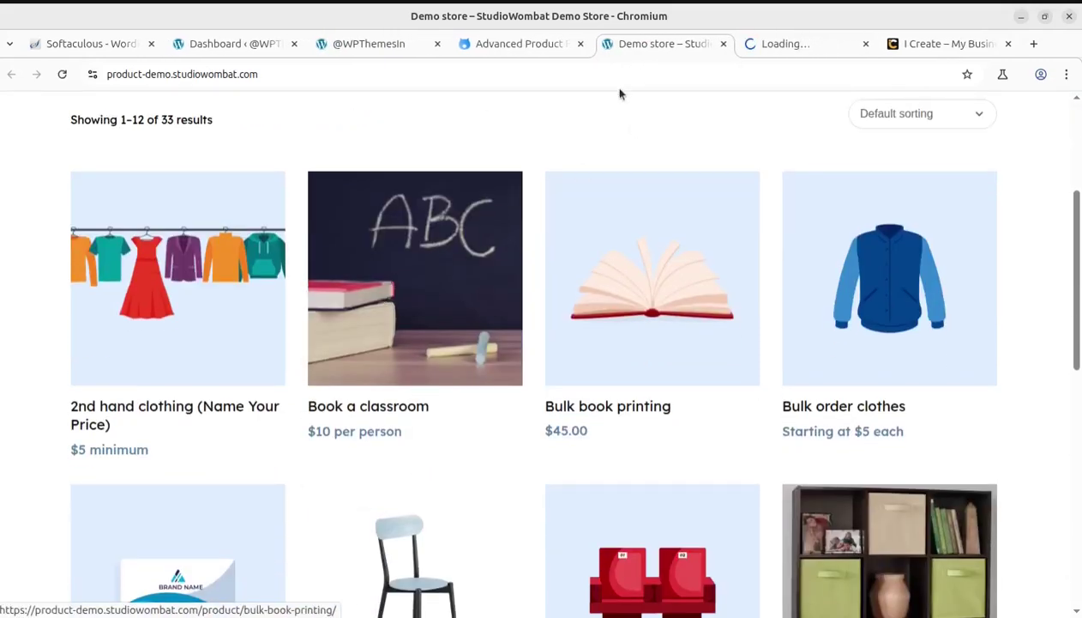
click(795, 46)
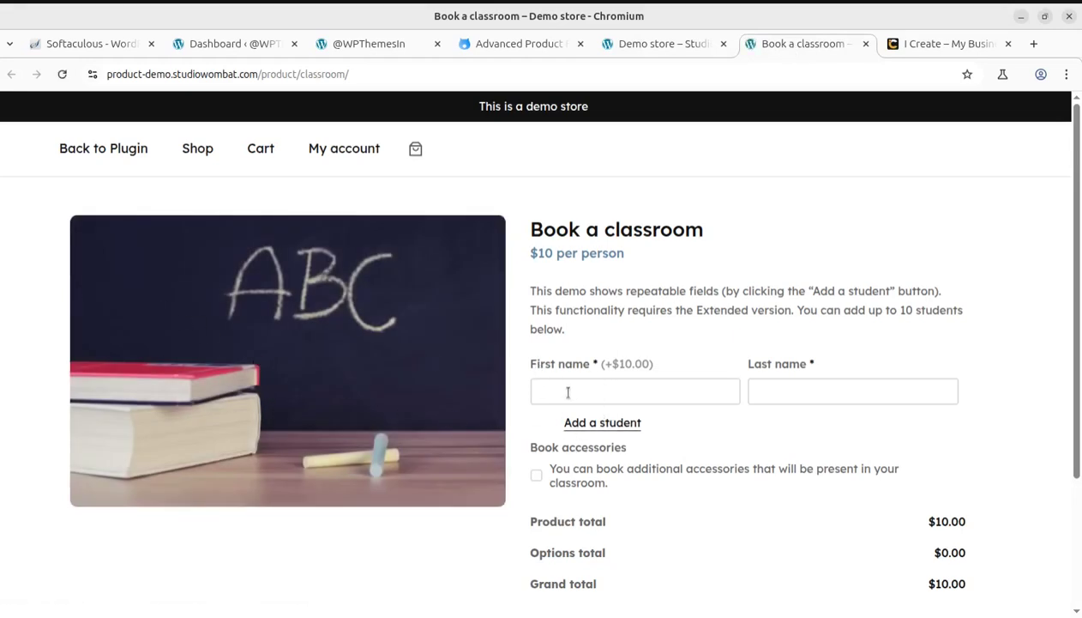
Add a second student to the classroom booking, check the form's totals, and remove that student again
click(609, 423)
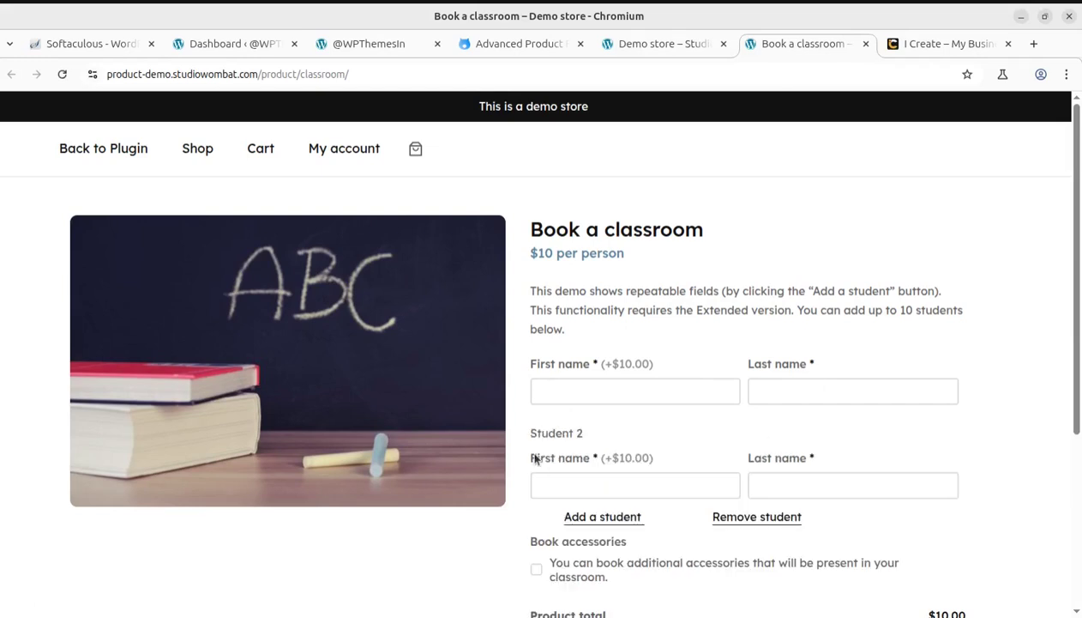
scroll(532, 466, down, 2)
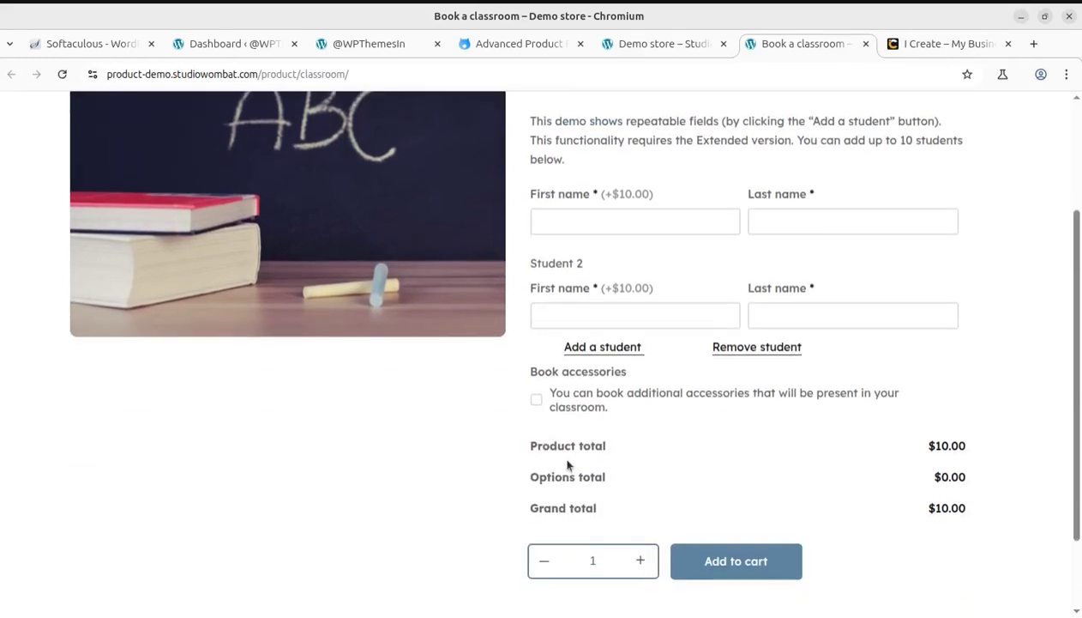
click(739, 349)
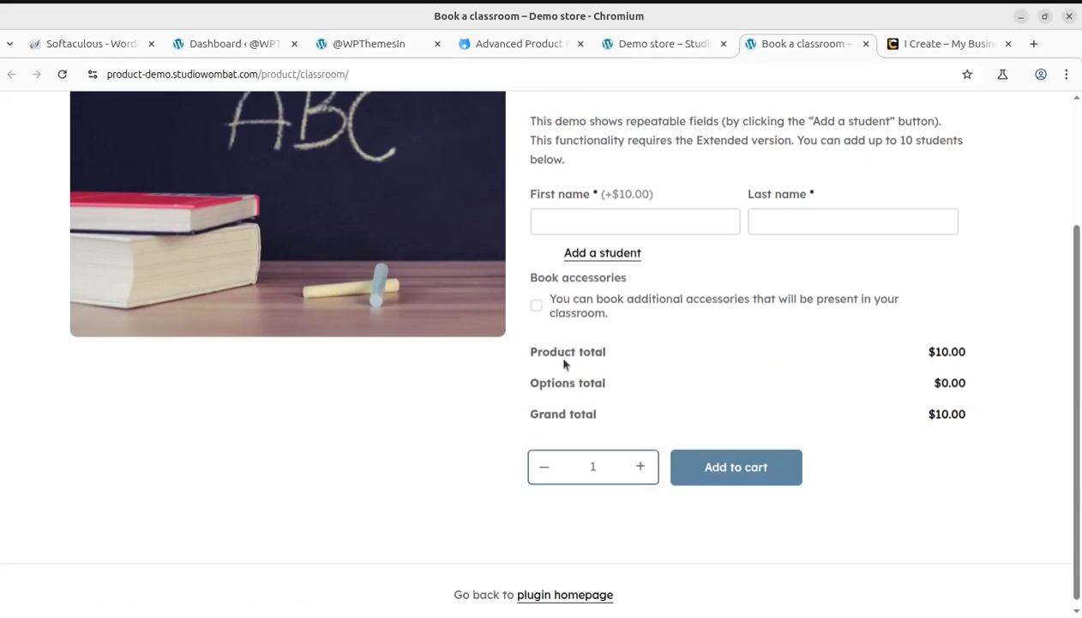
Add a second student to the classroom booking and highlight the First name label with its surcharge
click(629, 224)
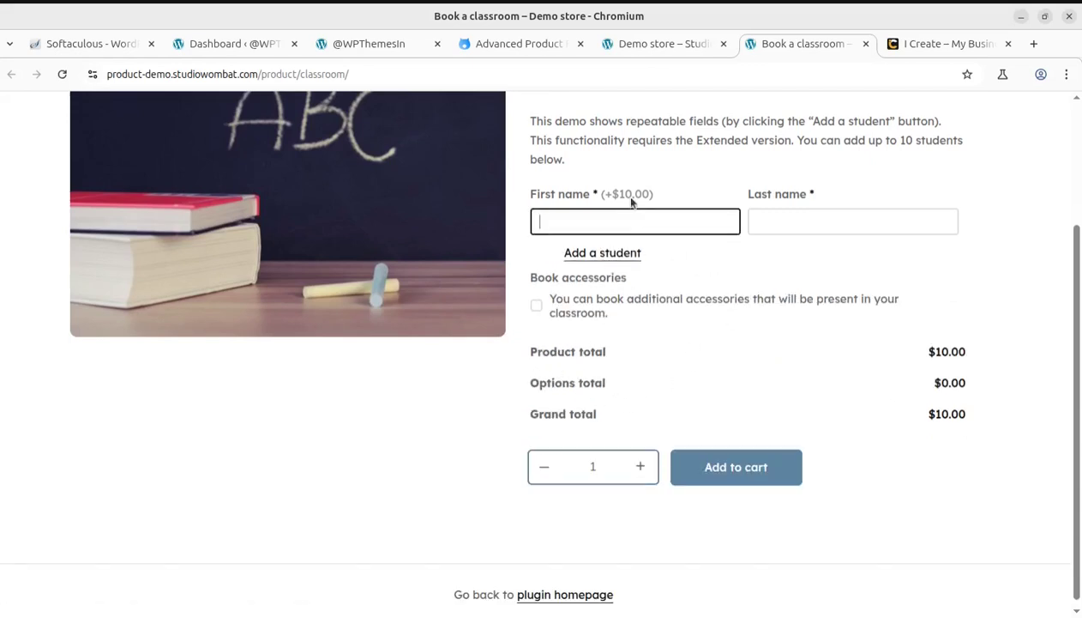
drag(674, 194, 598, 195)
drag(819, 206, 740, 194)
click(602, 252)
drag(654, 289, 531, 289)
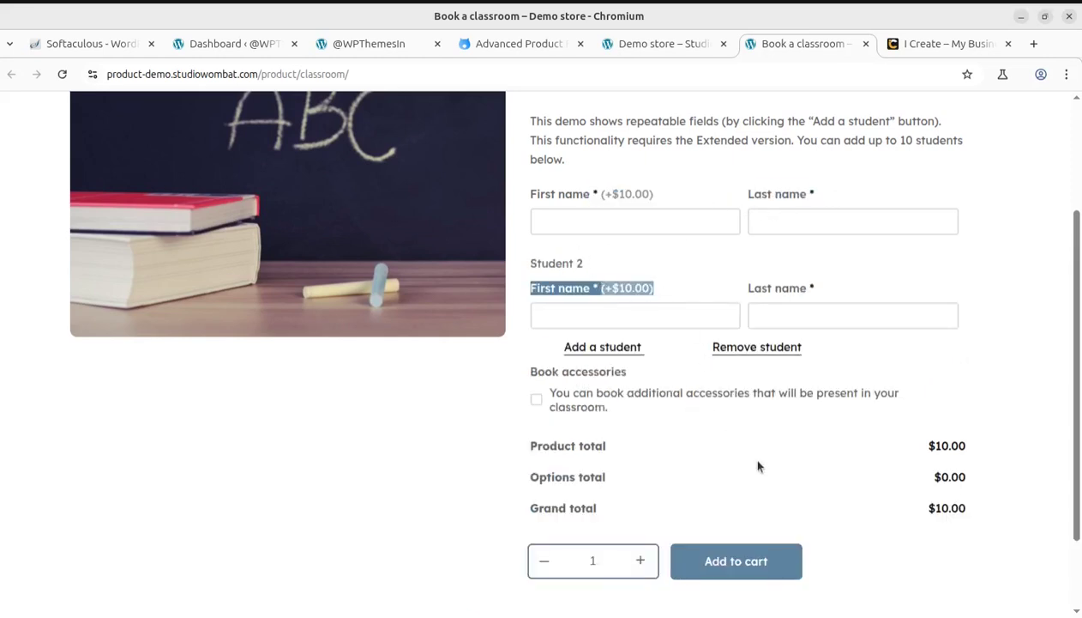
scroll(758, 466, up, 2)
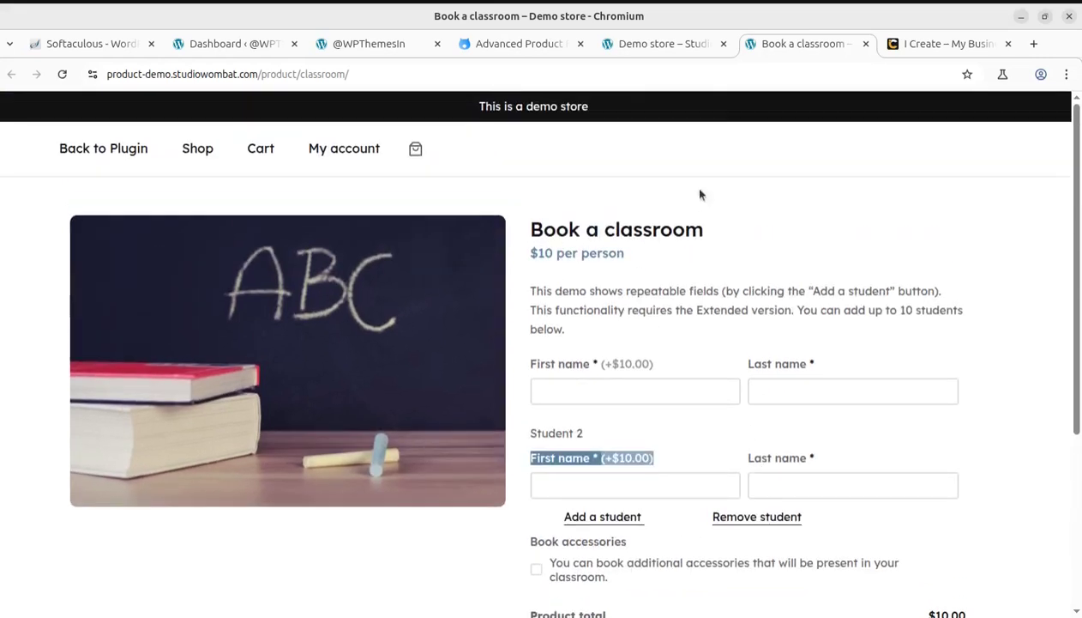
Close the classroom page and open the Bulk book printing product in a separate tab
click(866, 44)
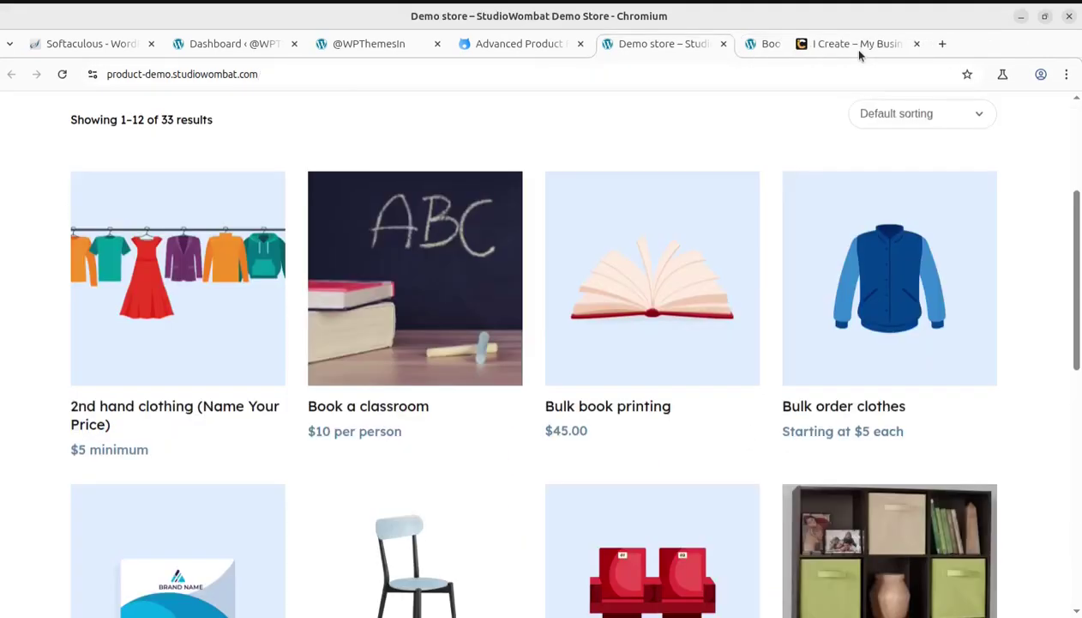
middle_click(640, 309)
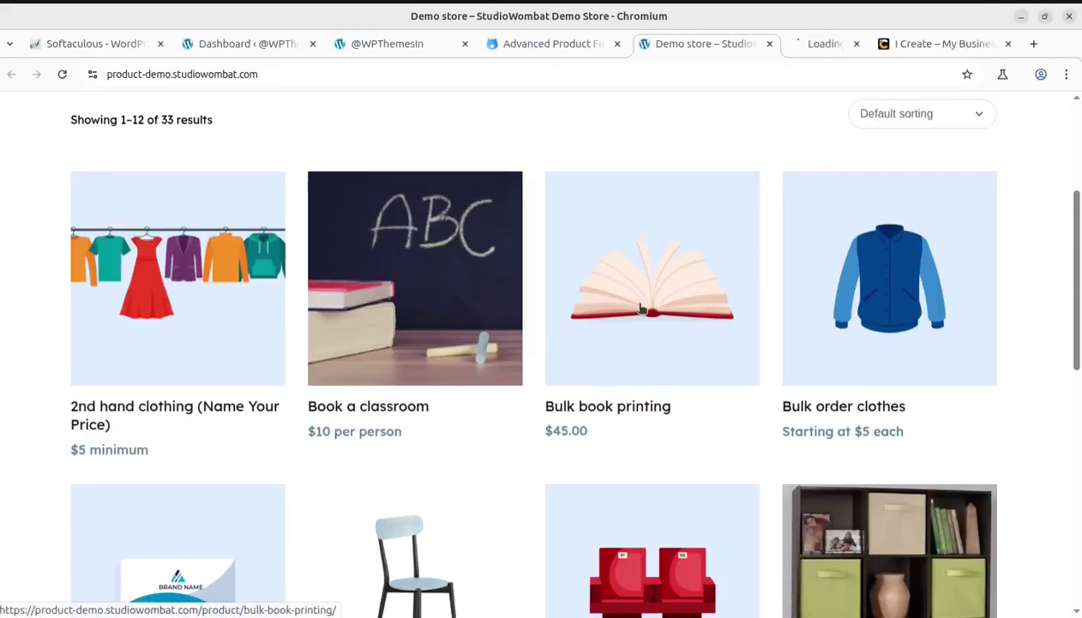
click(782, 50)
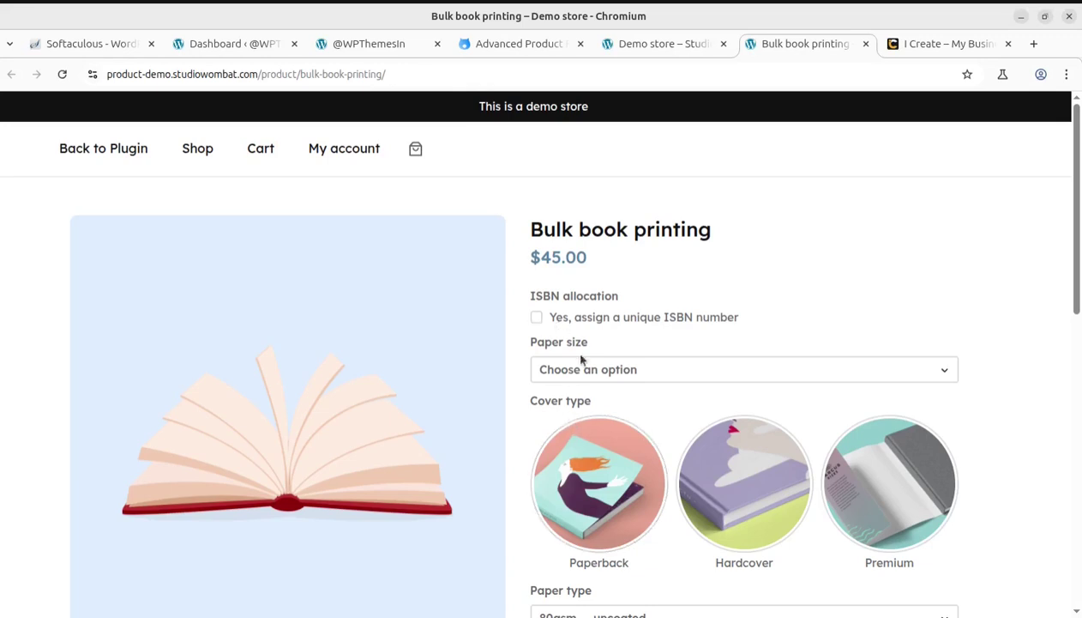
Choose A4 as the paper size and Hardcover as the cover type for the book printing
click(637, 372)
click(622, 416)
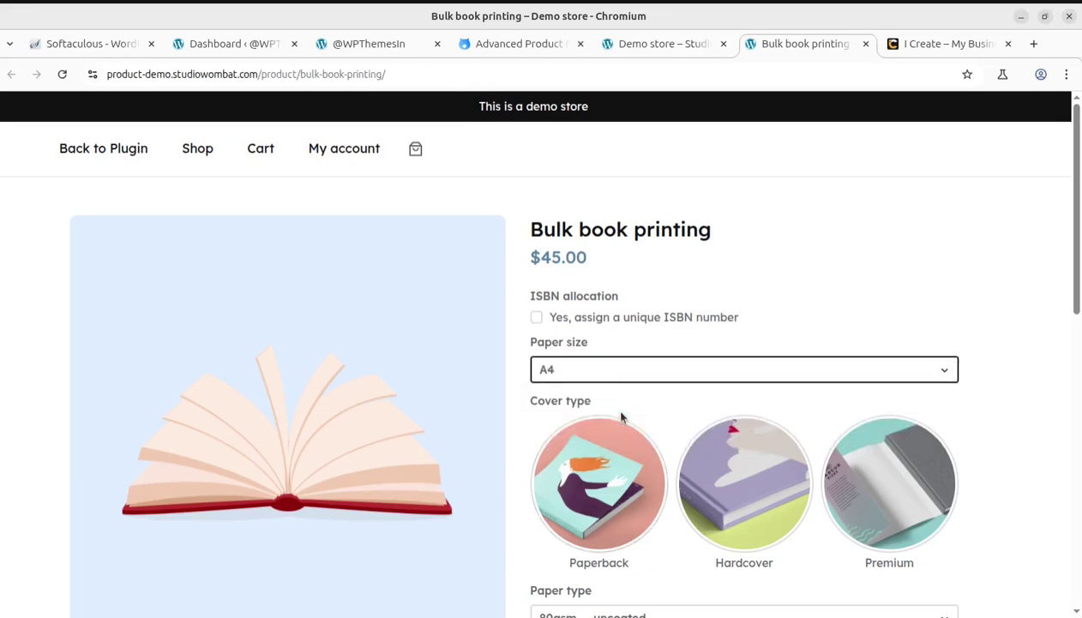
scroll(648, 518, down, 2)
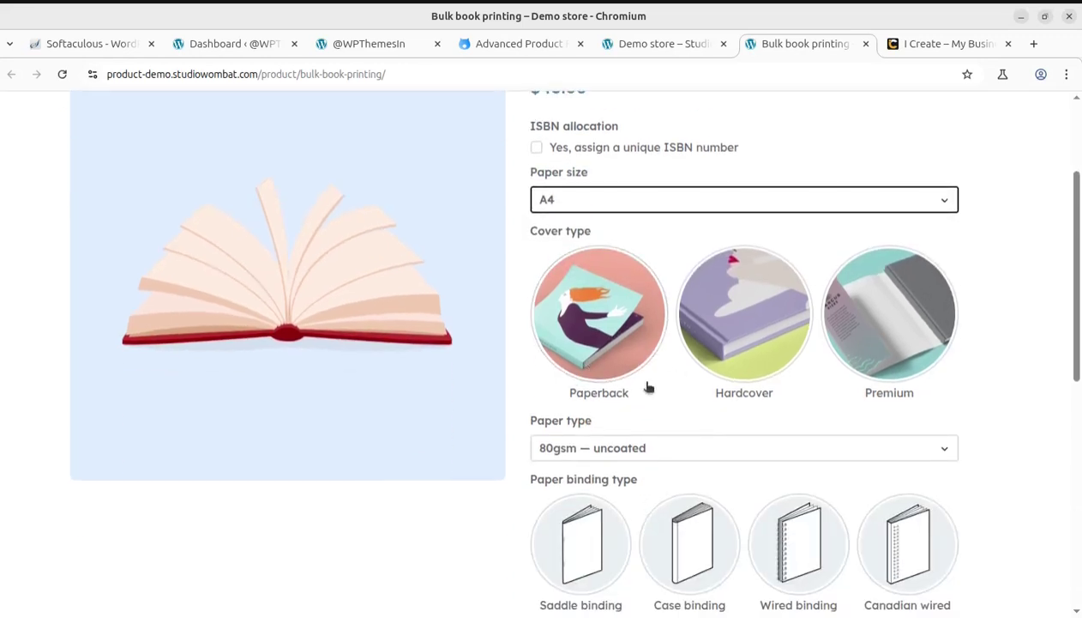
click(625, 345)
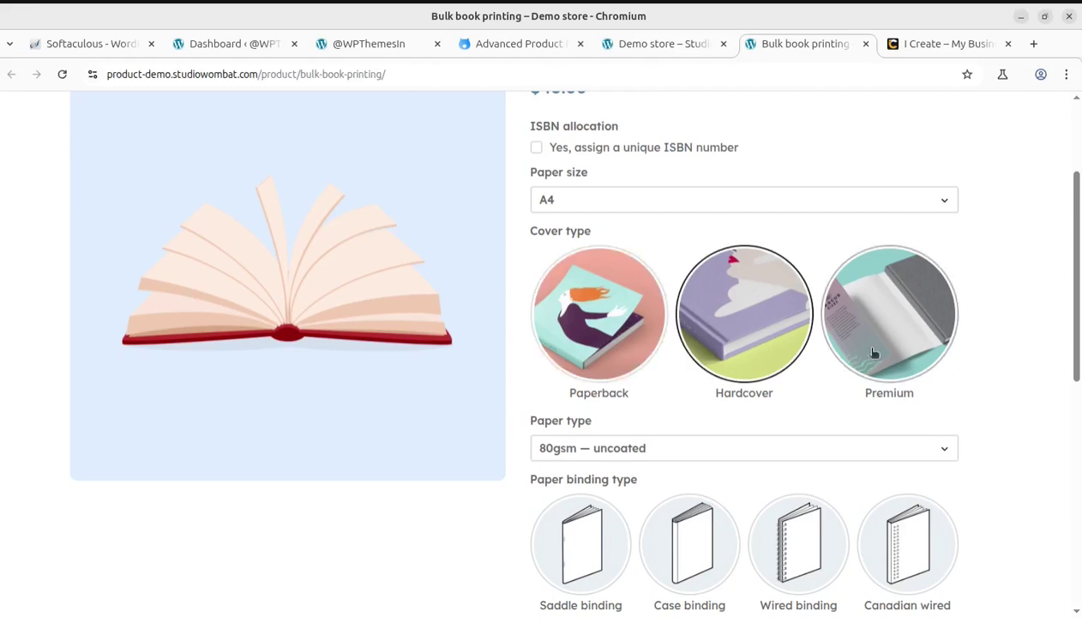
scroll(686, 348, down, 2)
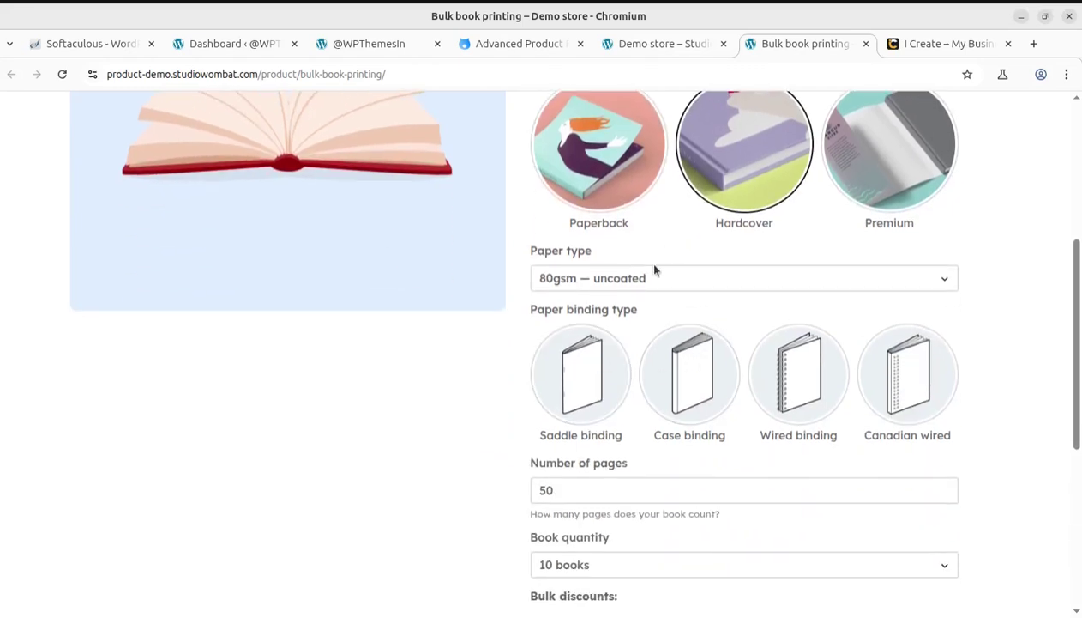
scroll(625, 326, up, 2)
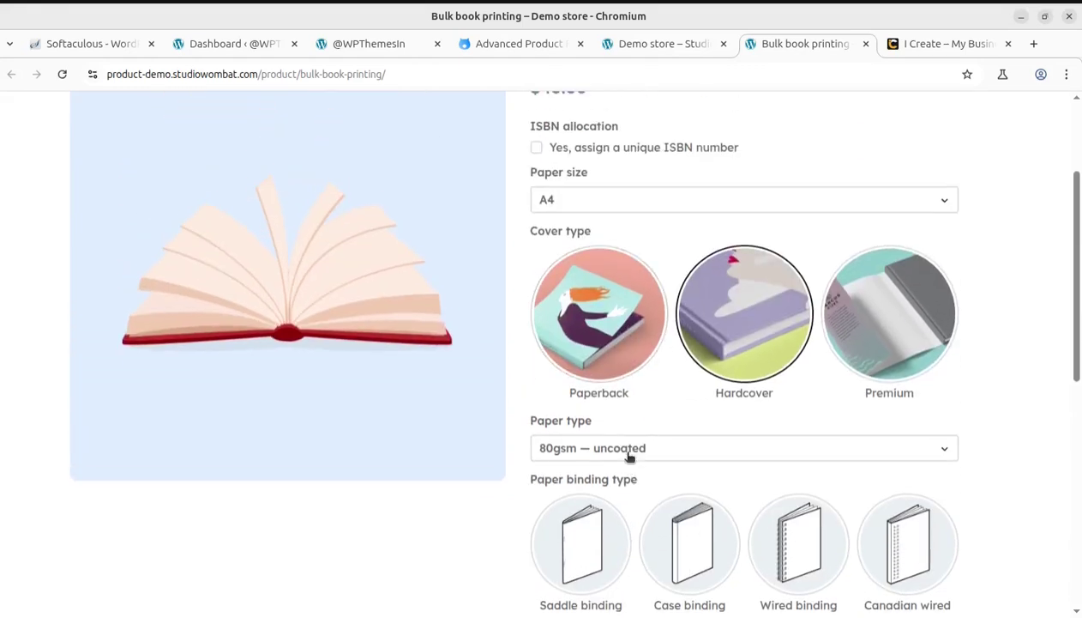
Try the paper binding types, settle on Wired binding, and review the book quantity, bulk discounts and totals
scroll(645, 452, down, 2)
click(585, 394)
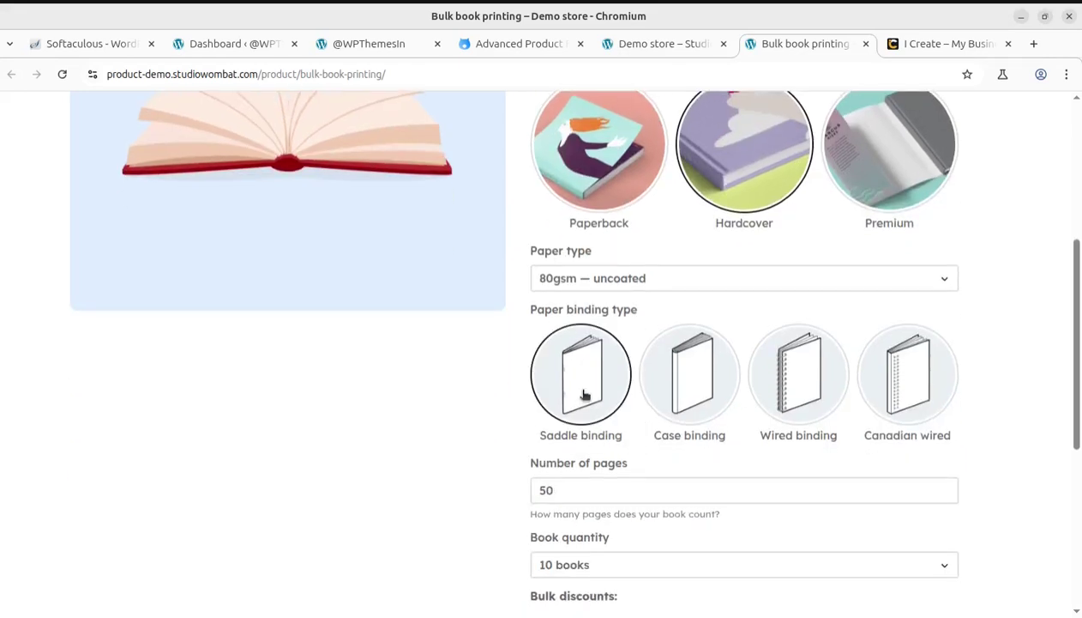
click(721, 395)
click(790, 393)
scroll(807, 403, down, 2)
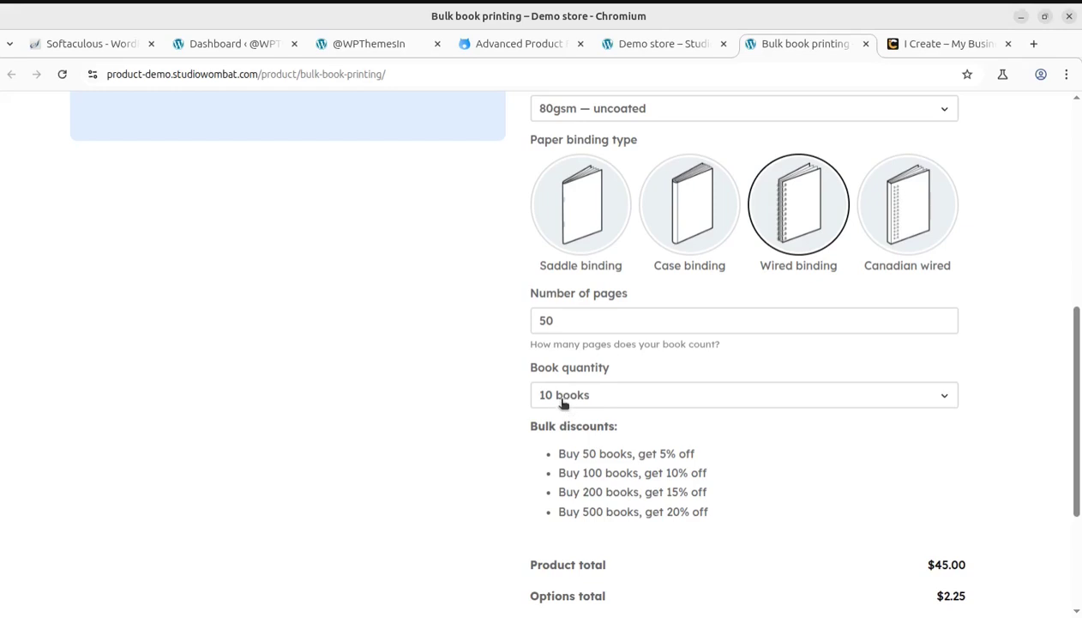
scroll(640, 404, up, 3)
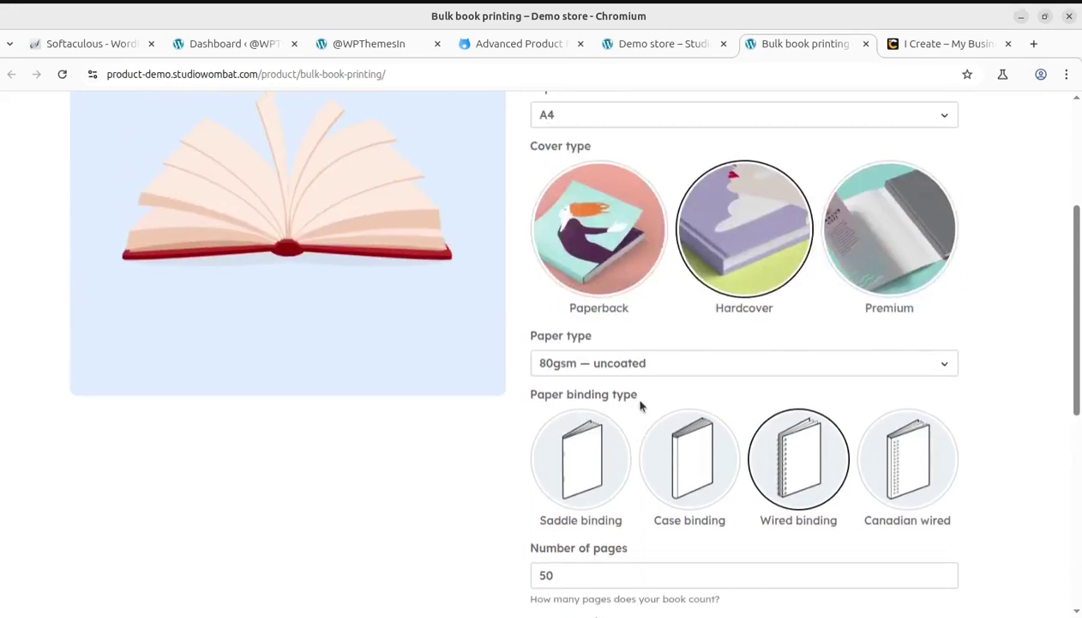
scroll(640, 405, down, 4)
scroll(639, 400, down, 2)
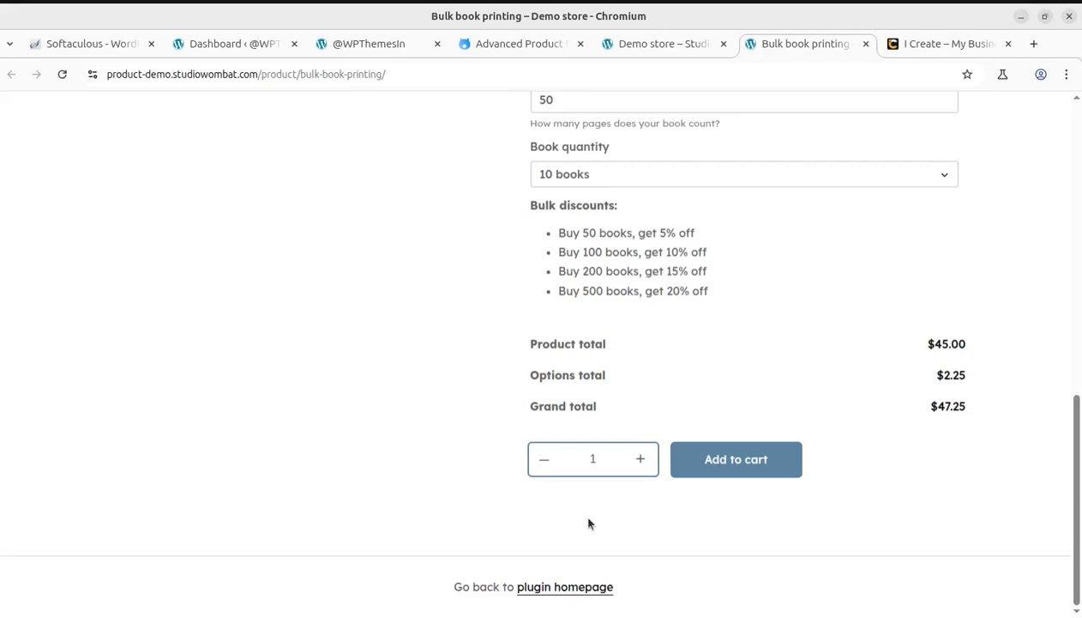
scroll(589, 522, up, 6)
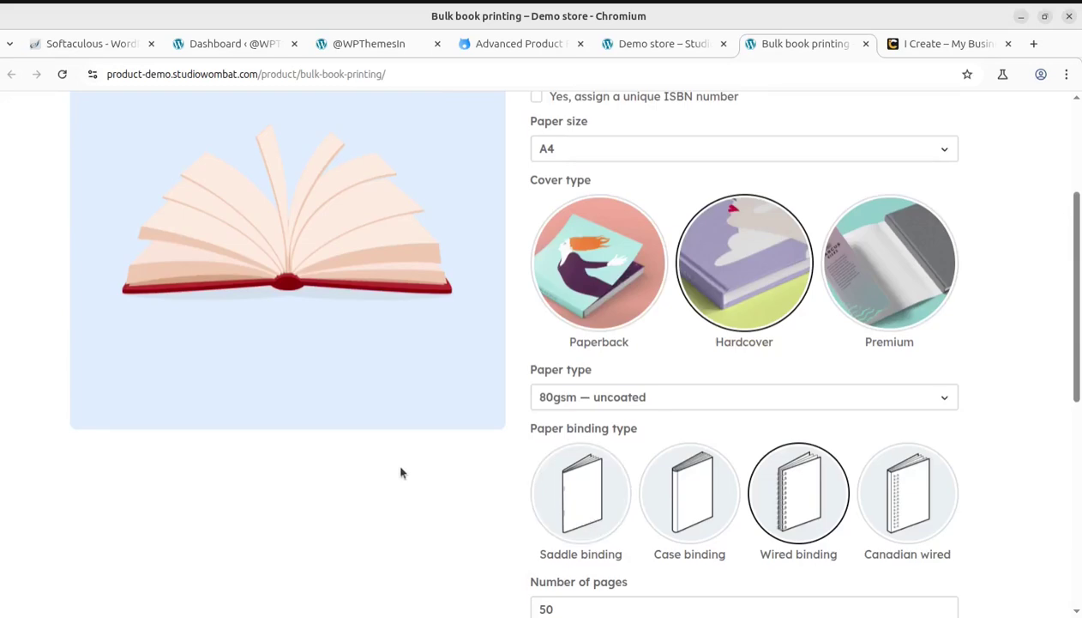
scroll(523, 405, up, 3)
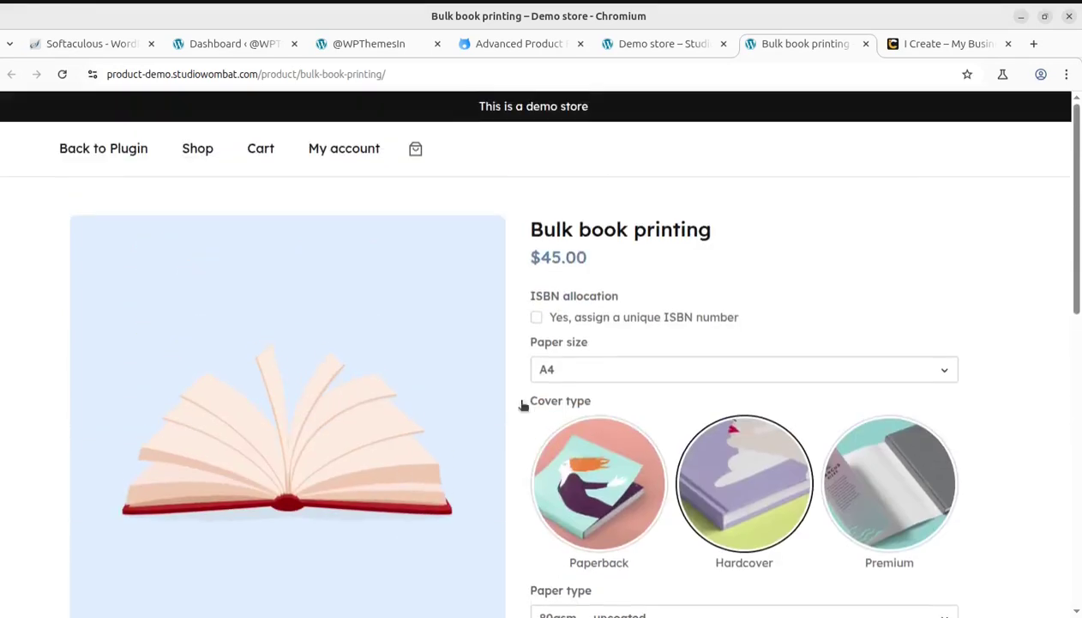
Close the book printing page and open the Bulk order clothes product in a separate tab
click(866, 45)
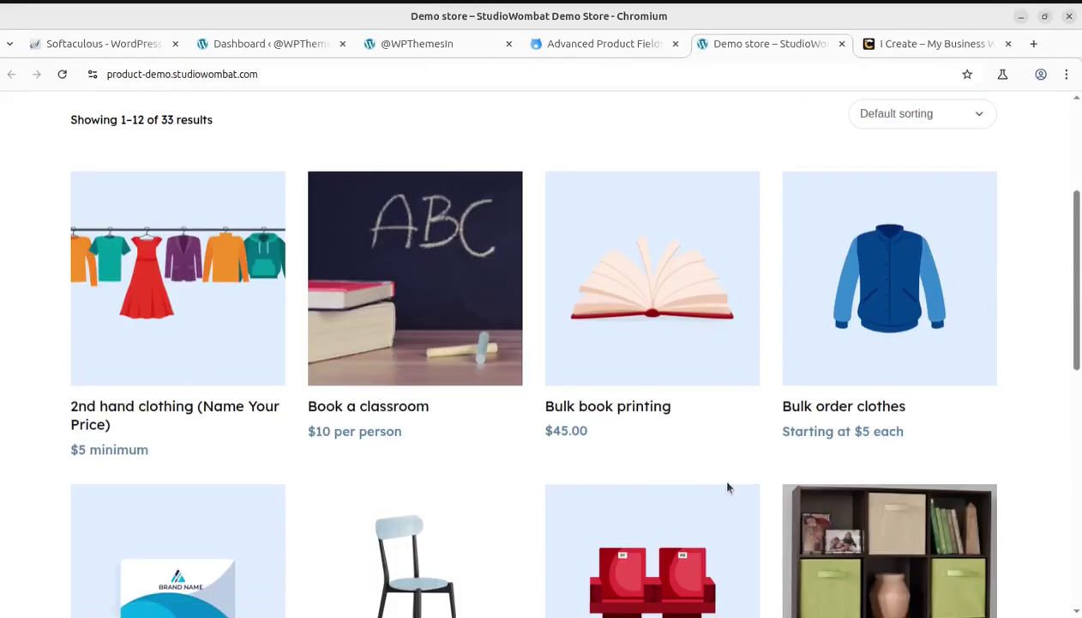
middle_click(880, 301)
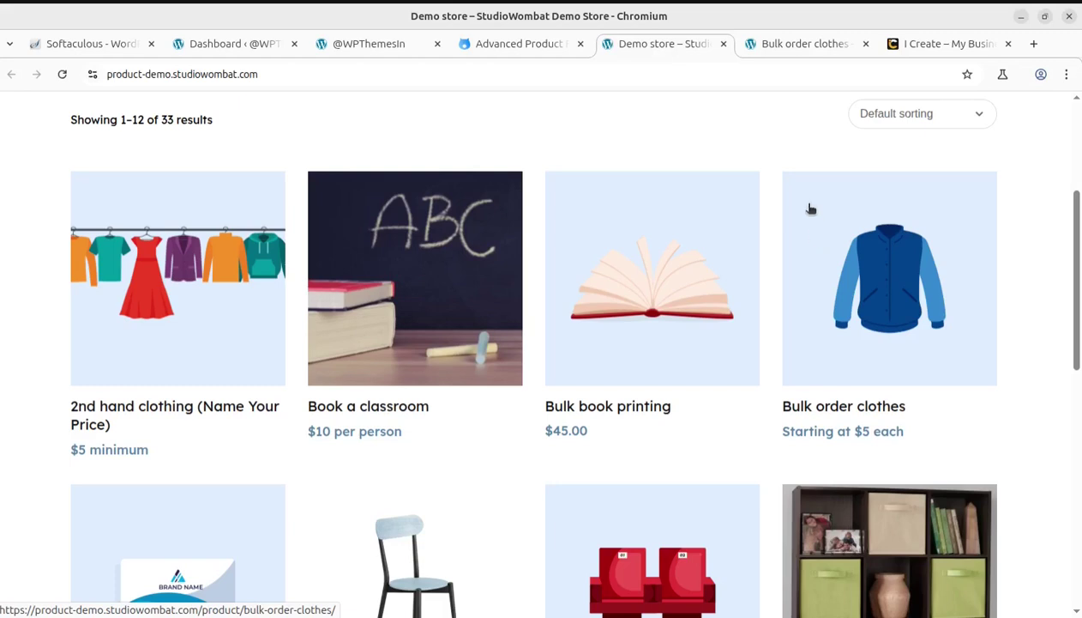
click(781, 44)
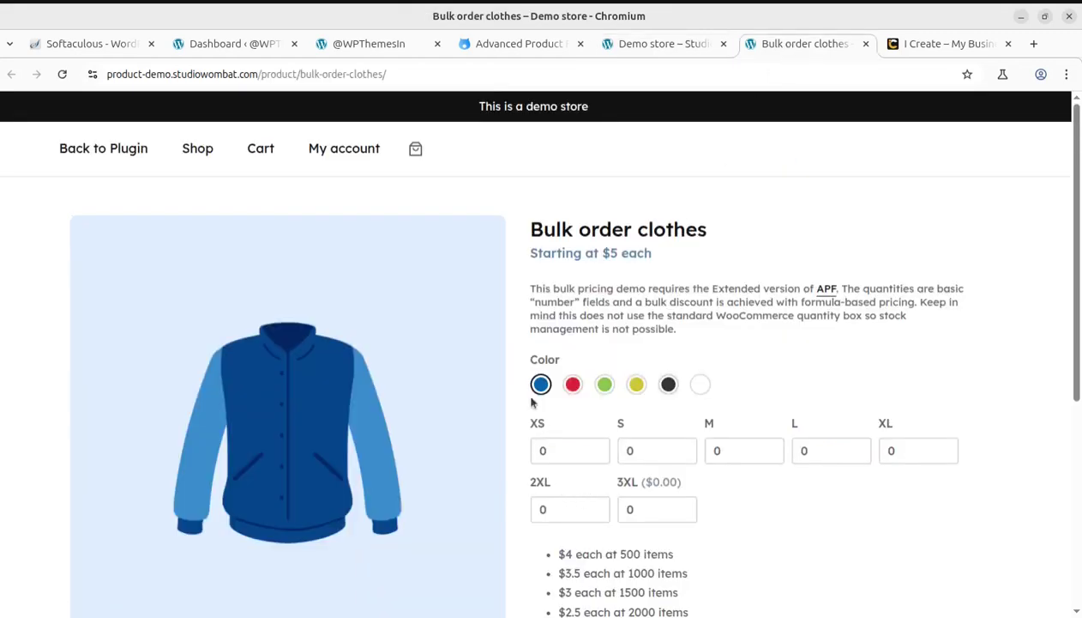
Choose red as the jacket color and go through the quantity fields for the XS to 2XL sizes
click(573, 384)
scroll(695, 447, down, 4)
click(569, 342)
click(565, 280)
click(633, 280)
click(725, 281)
click(837, 283)
click(921, 279)
click(592, 333)
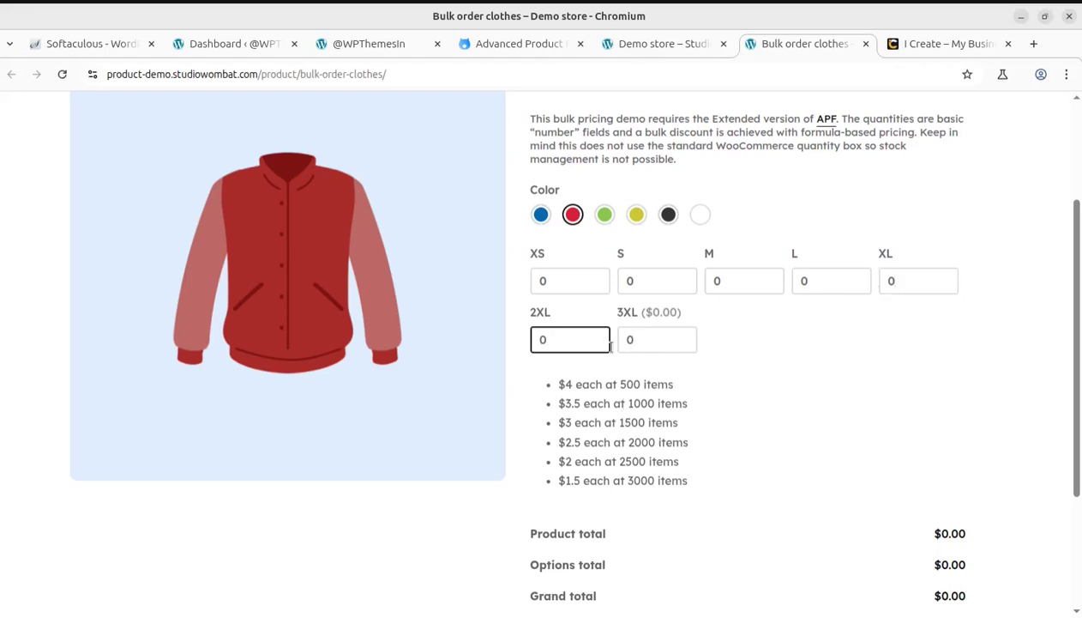
Set the jacket quantities to 5 for XS, 1 for S and 7 for L, checking the options total
drag(562, 280, 534, 281)
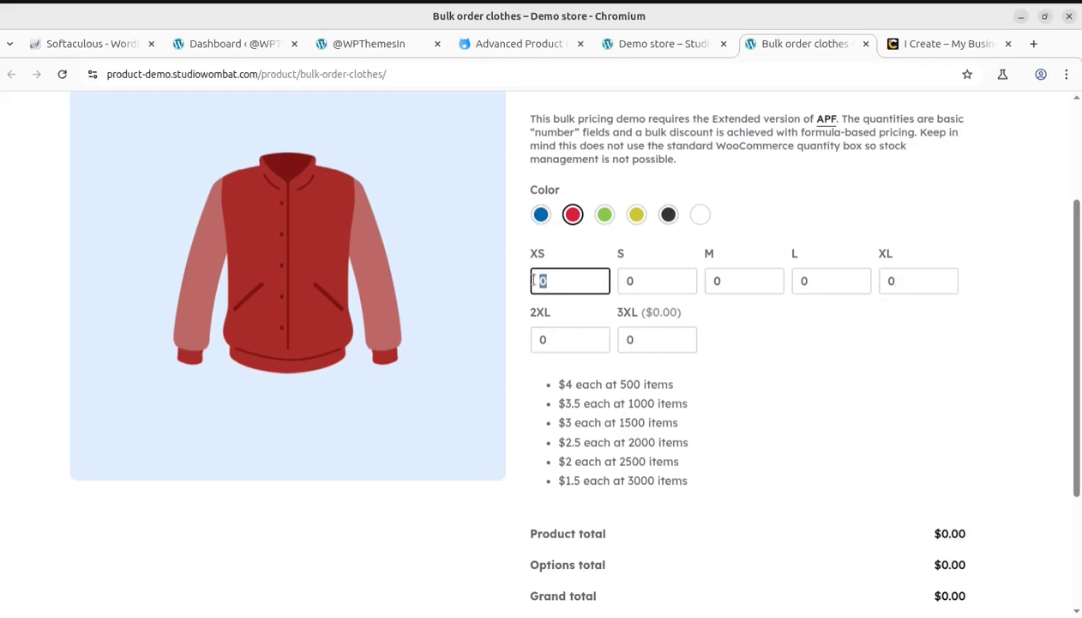
text(5)
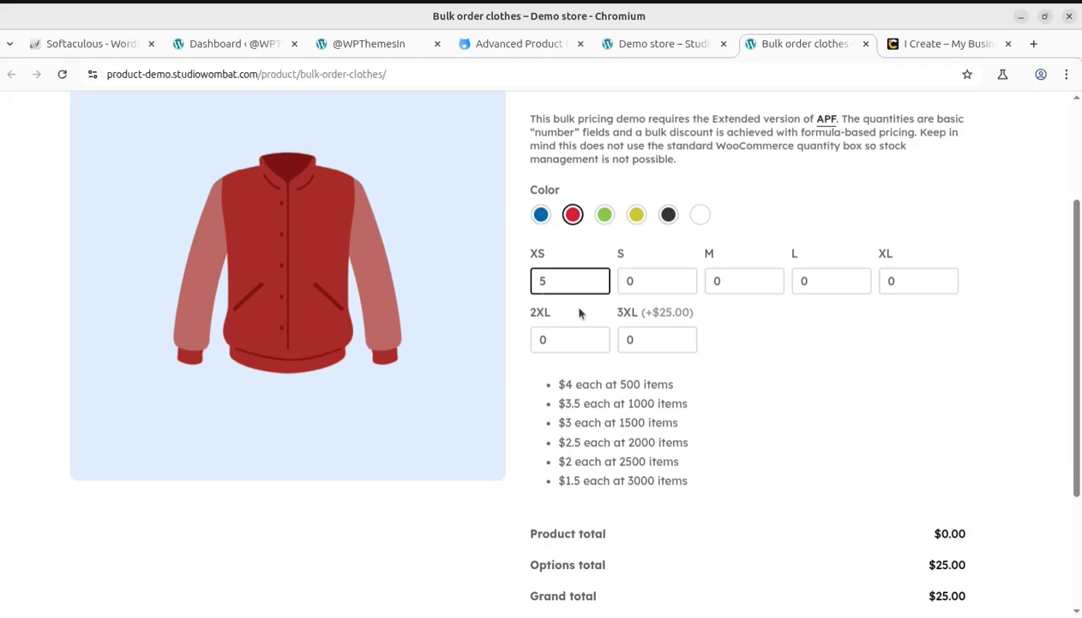
triple_click(909, 560)
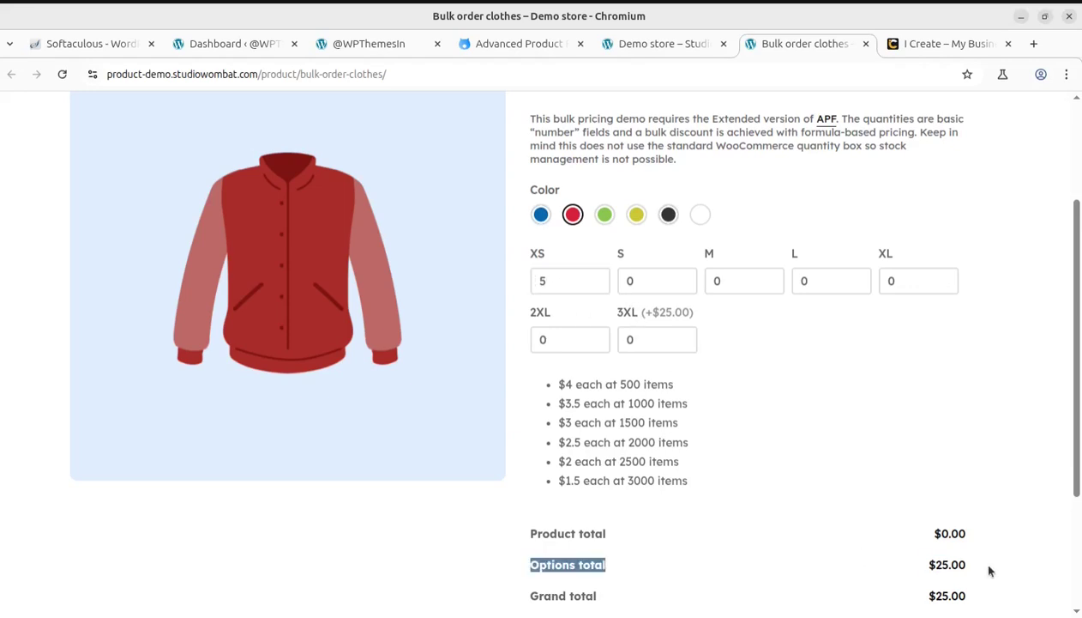
click(628, 281)
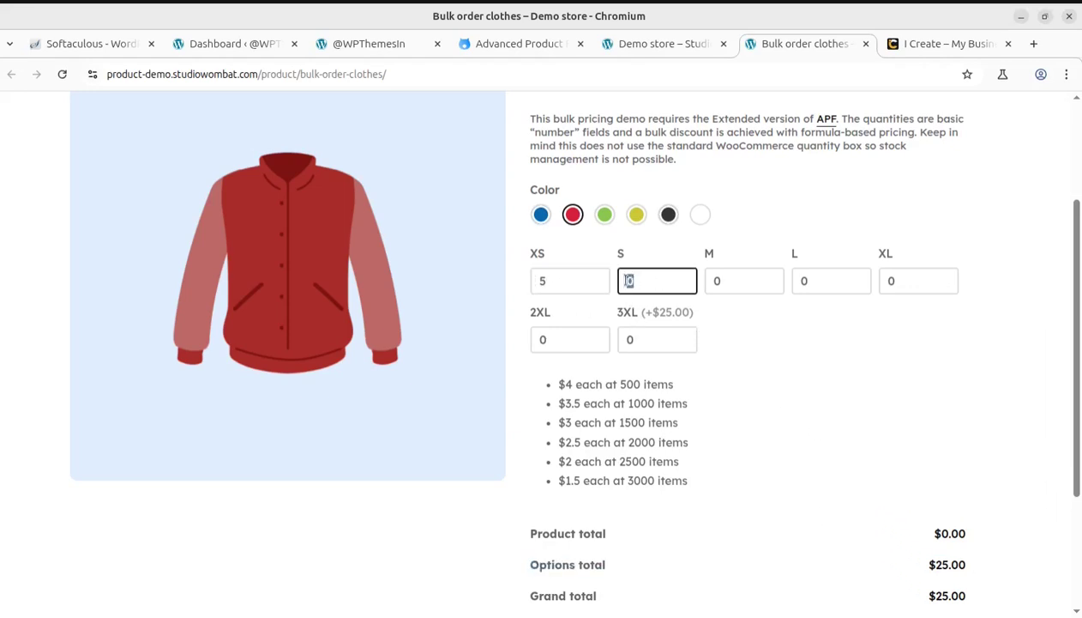
click(817, 282)
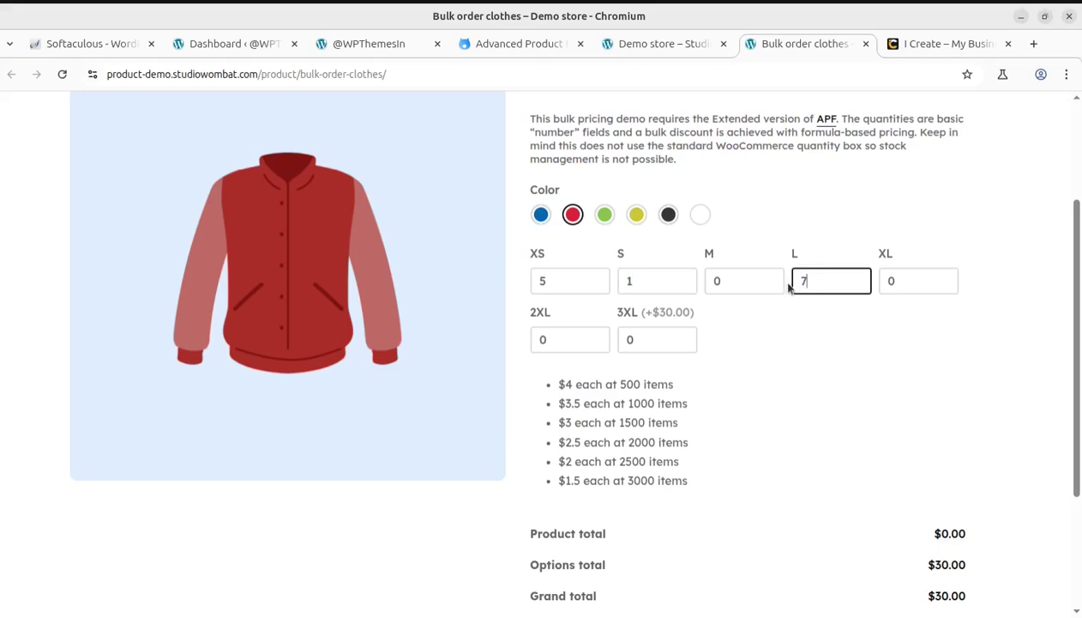
Check the jacket order's totals and highlight the bulk price tiers and the 500-item threshold
scroll(787, 363, down, 2)
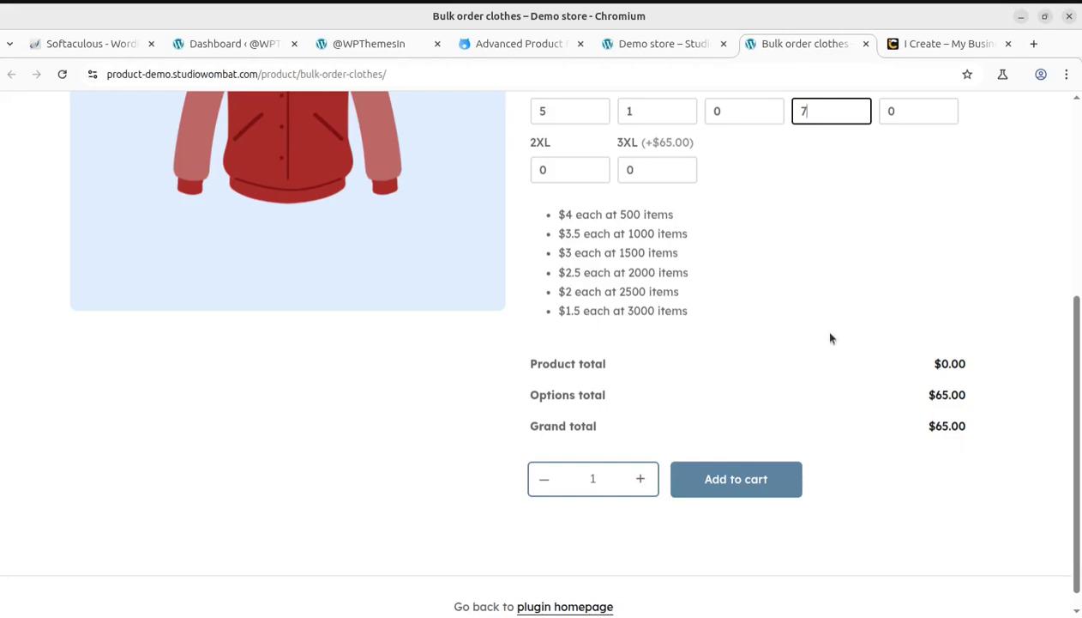
drag(689, 314, 533, 211)
click(743, 346)
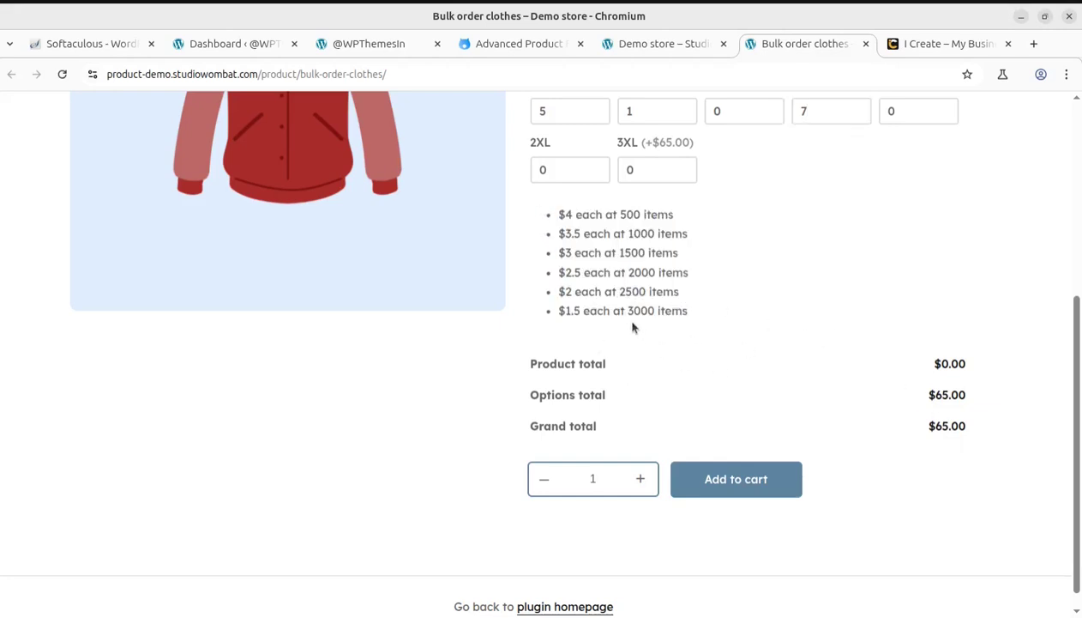
drag(603, 215, 681, 217)
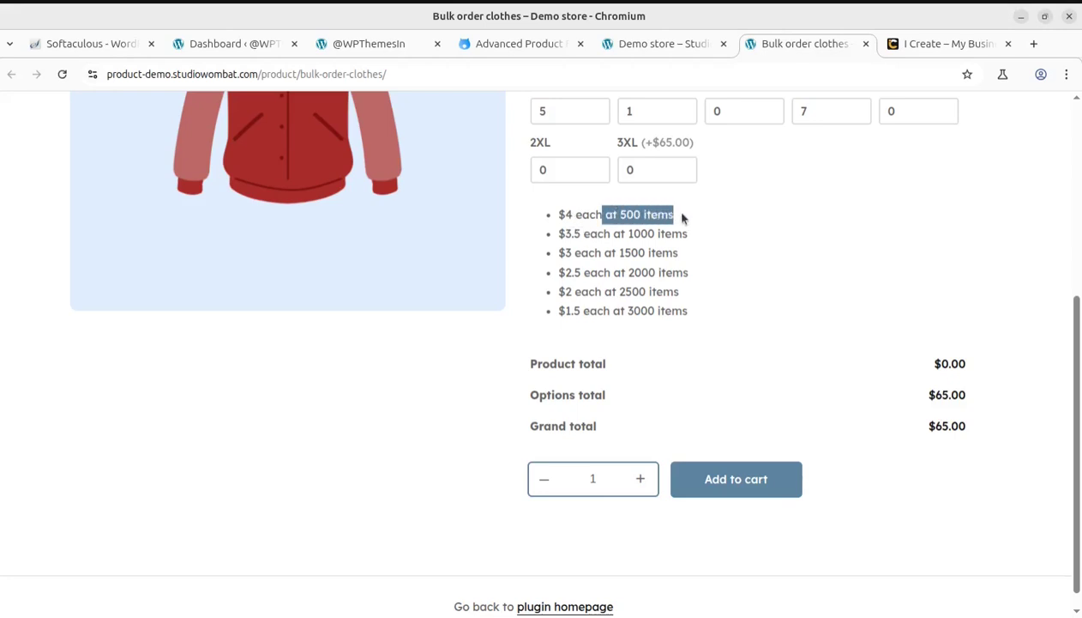
scroll(694, 296, up, 2)
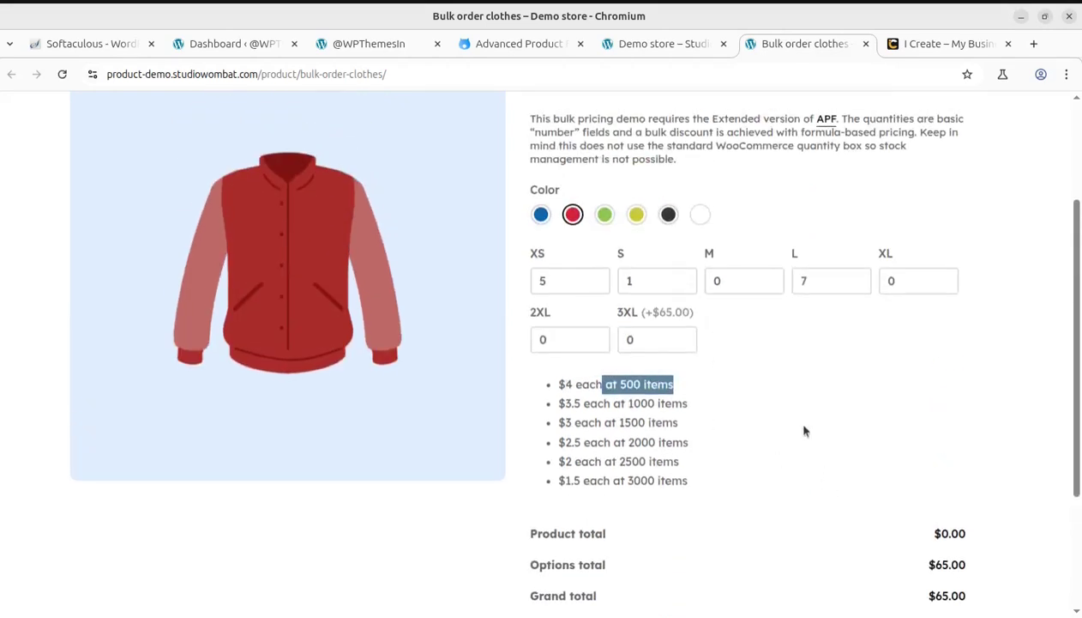
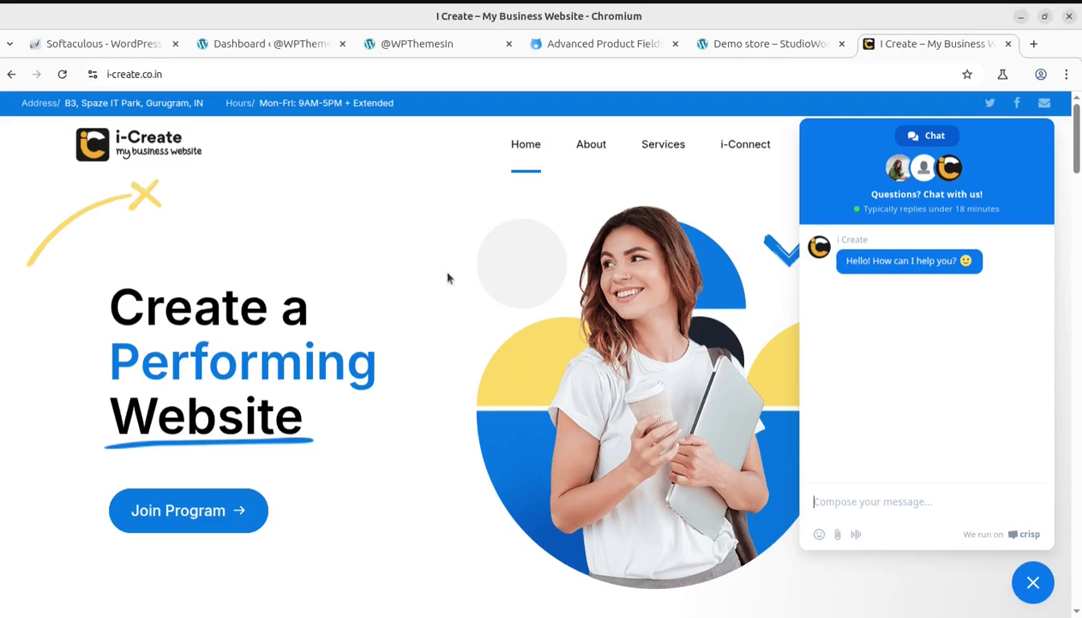
Close the chat window on the i-Create website
click(1035, 584)
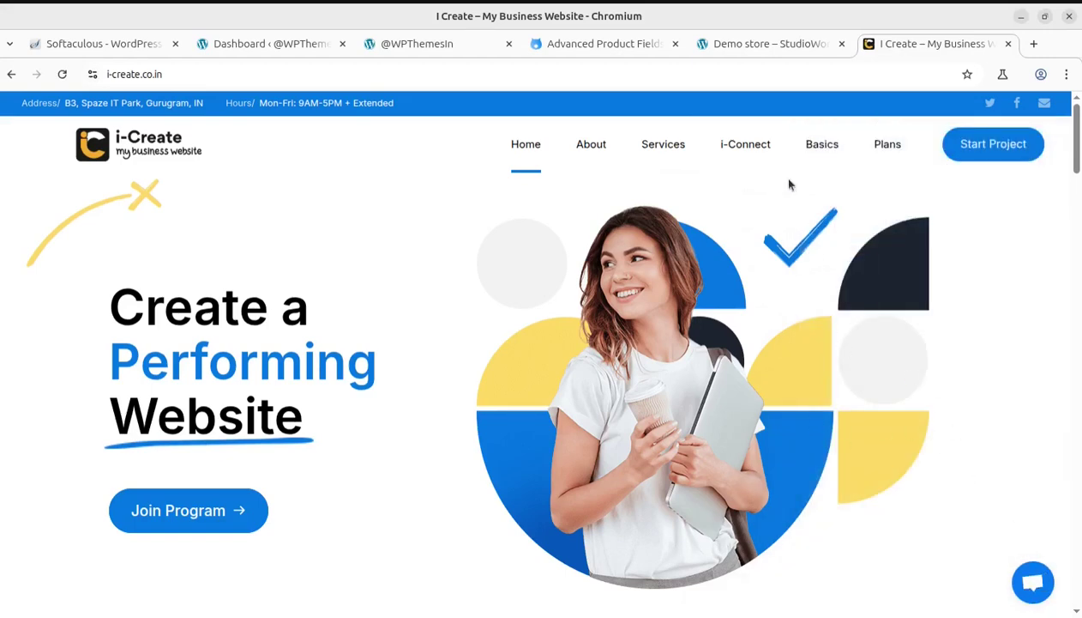
mouse_move(760, 150)
Return to the demo store's product list and open the Business cards product in a separate tab
click(743, 44)
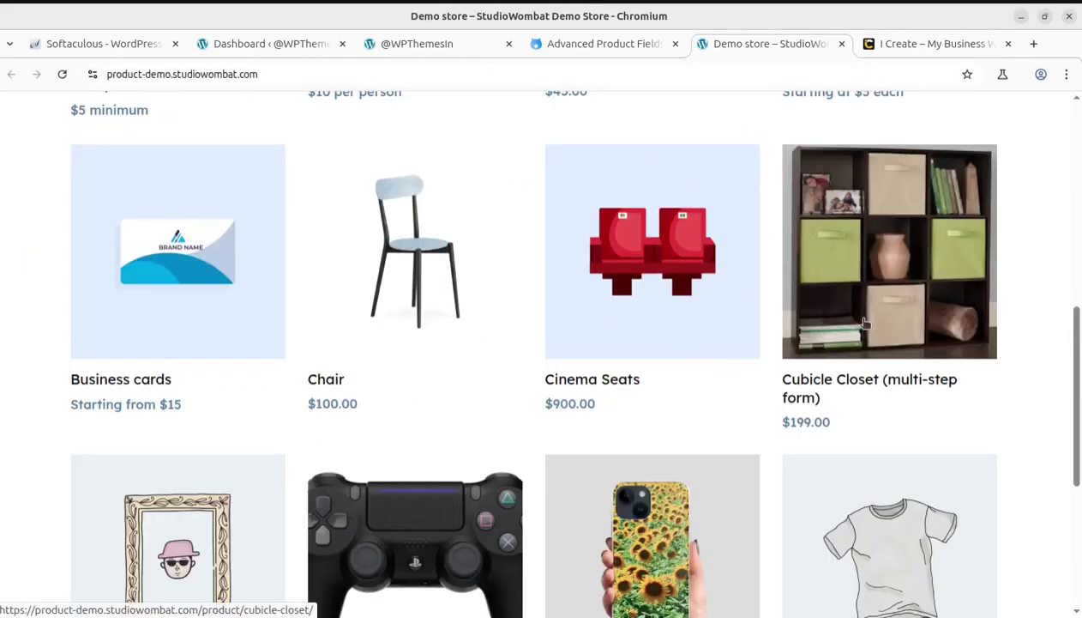
middle_click(177, 283)
click(778, 44)
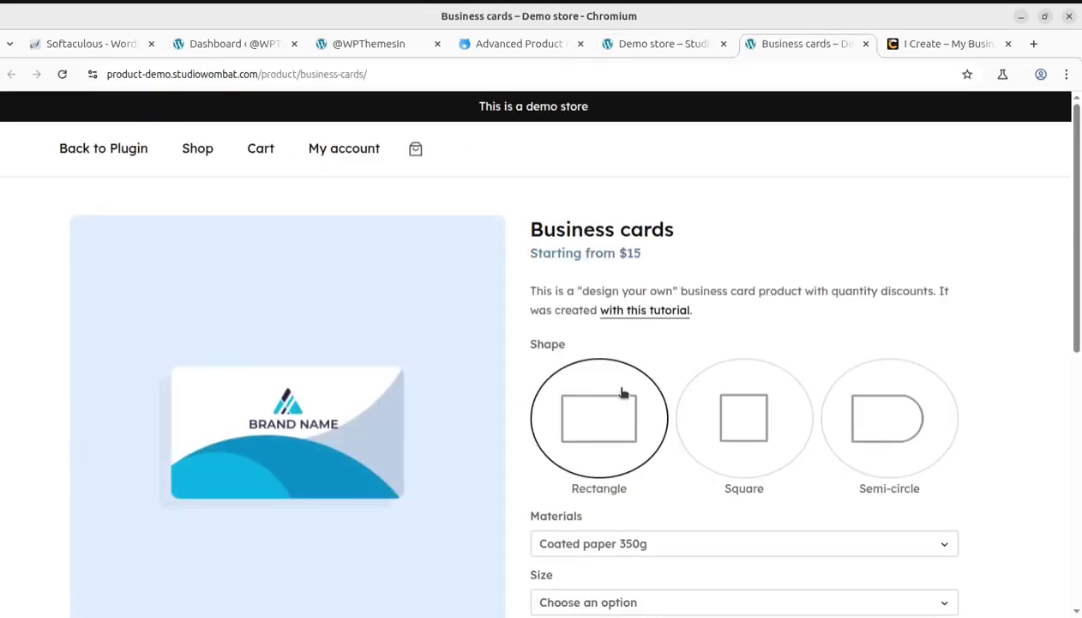
Try the business card shapes, settle on Semi-circle, and set the material to Recycled paper 300g
scroll(621, 391, down, 2)
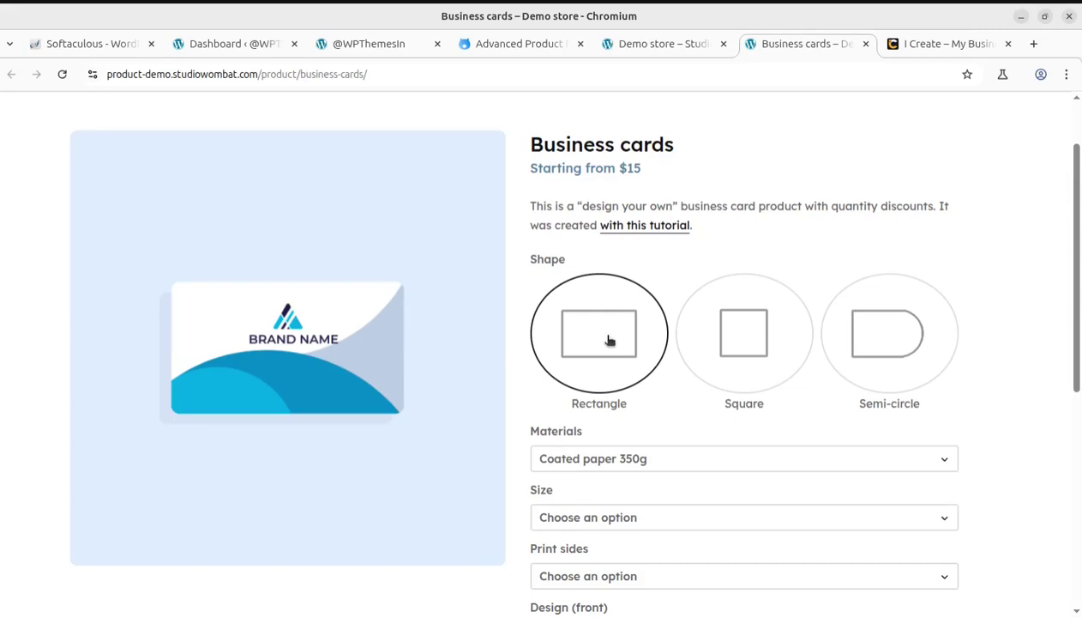
click(750, 348)
click(877, 352)
scroll(754, 322, down, 4)
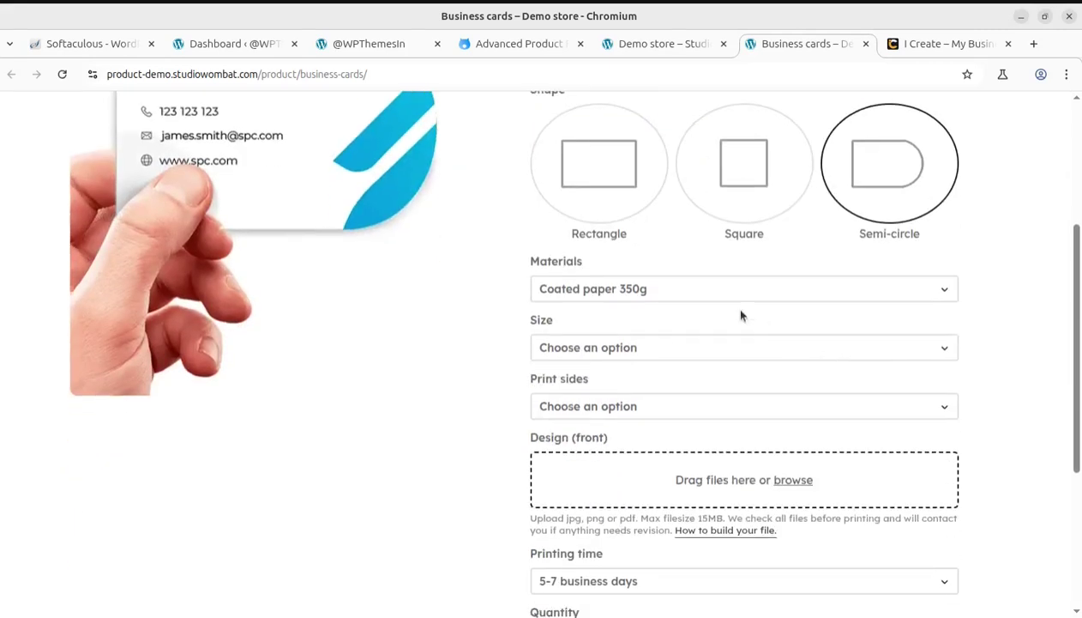
click(616, 299)
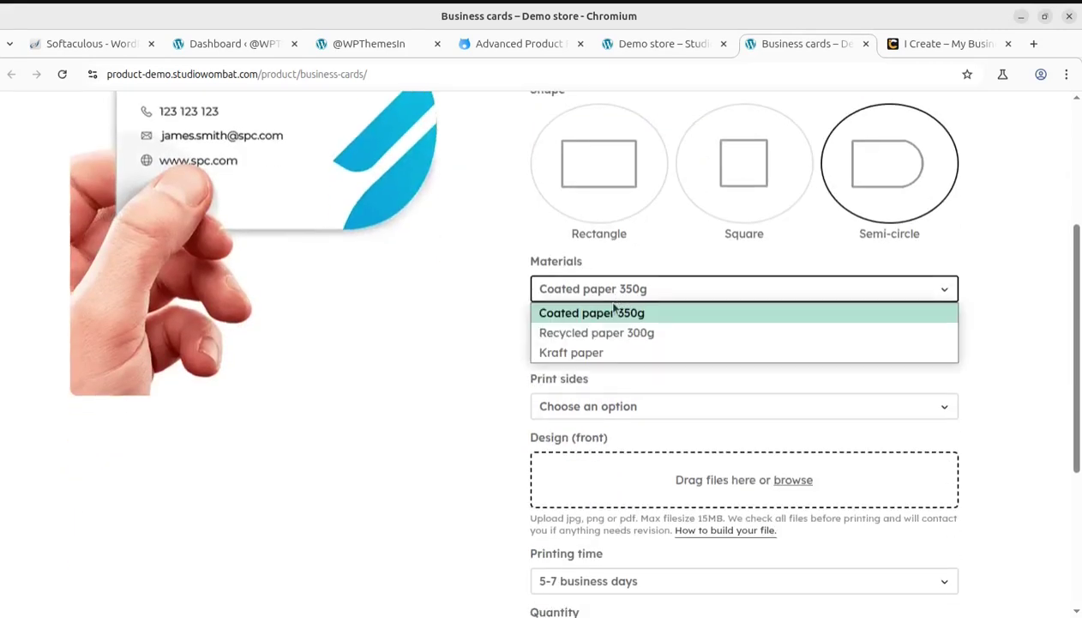
click(597, 337)
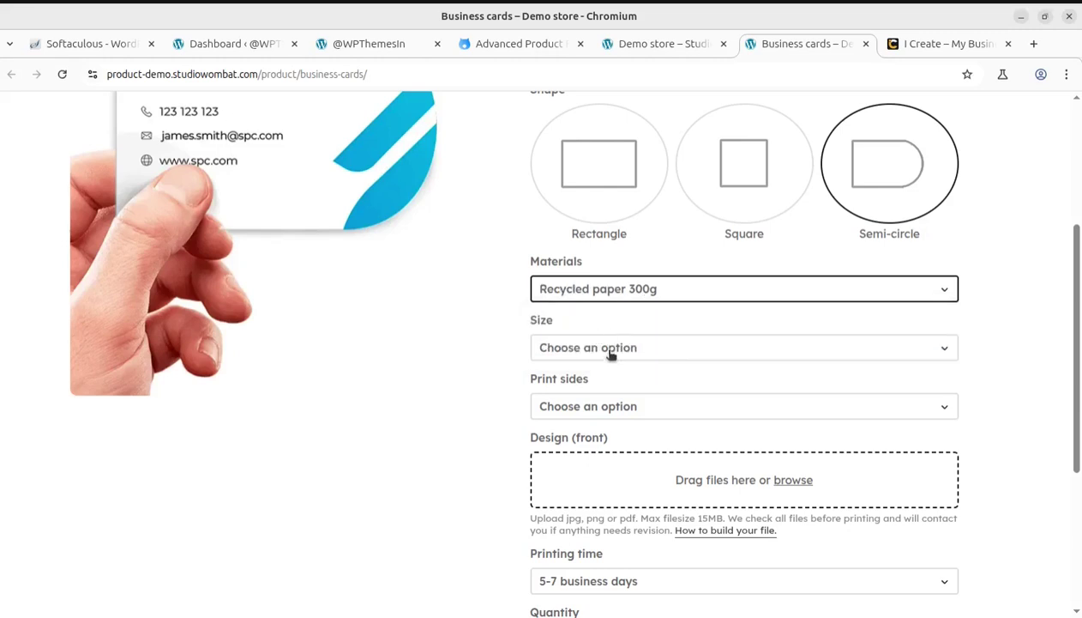
Look through the Size and Print sides choices for the business cards without selecting any
click(605, 350)
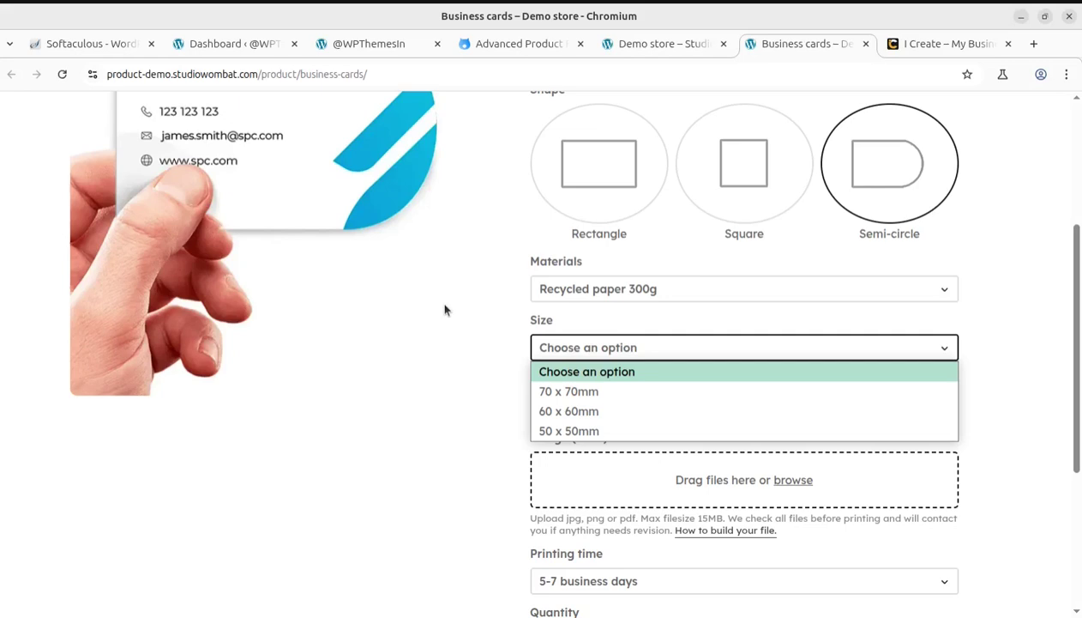
click(468, 444)
click(601, 408)
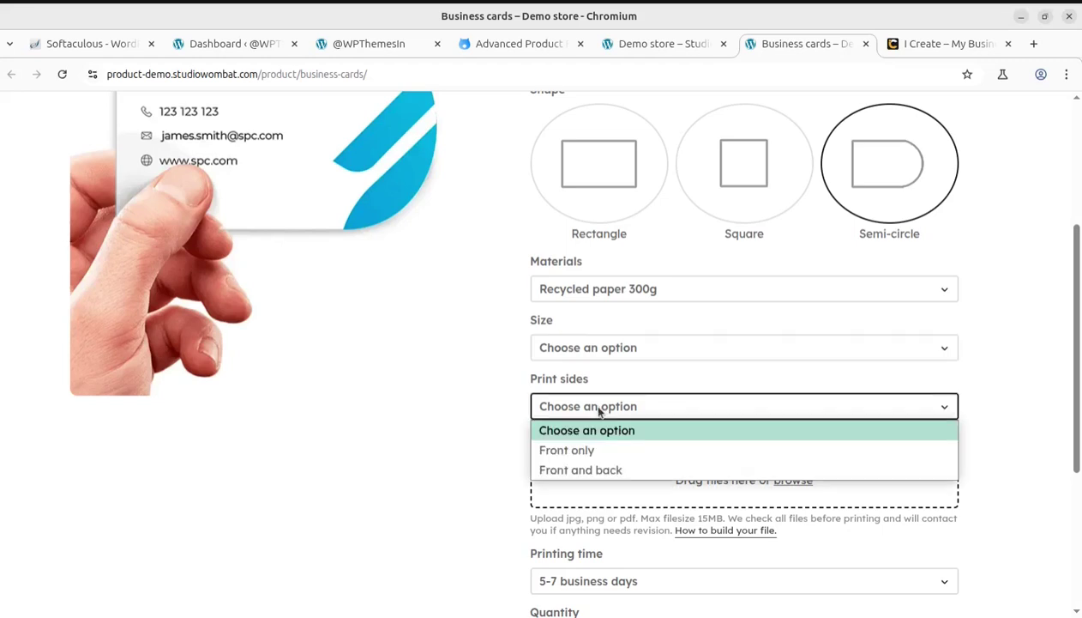
click(1035, 461)
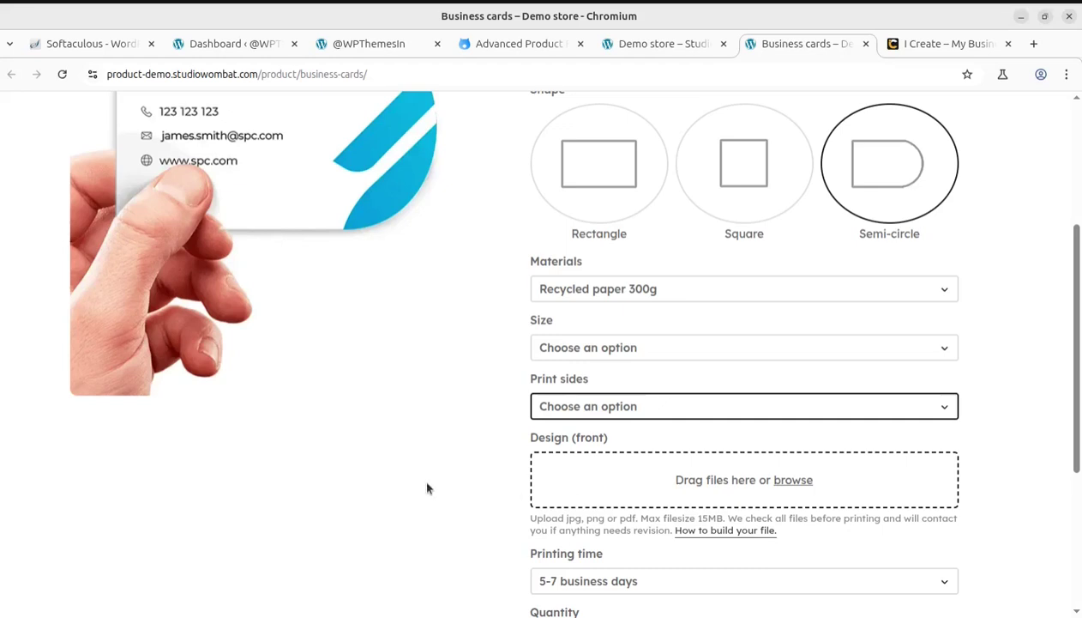
Look through the Printing time and Quantity choices with their surcharges, leaving both as they are
scroll(755, 487, down, 3)
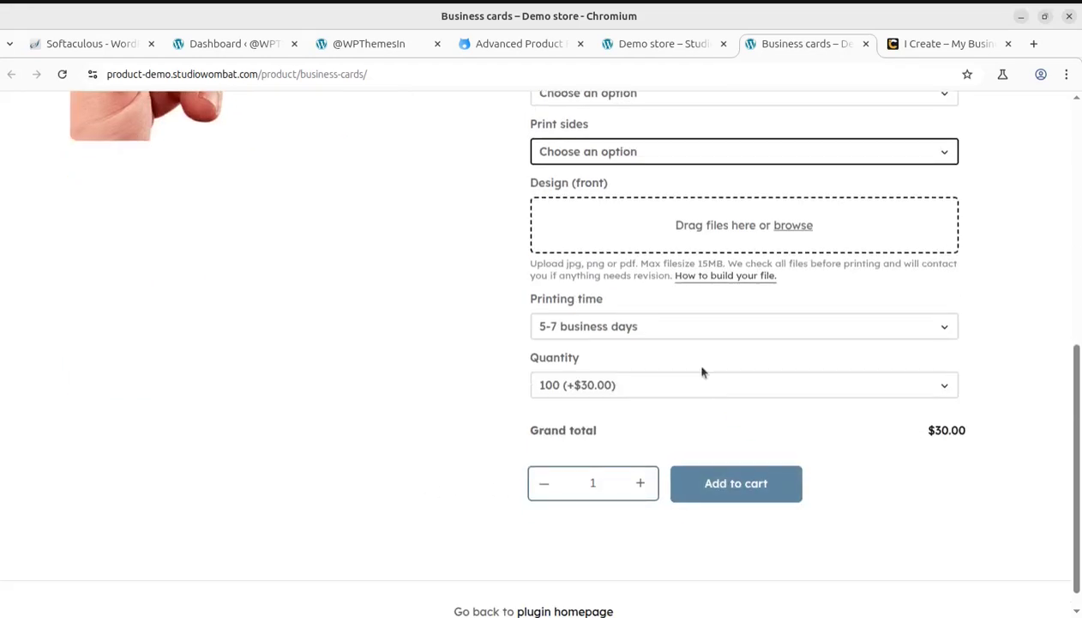
click(629, 330)
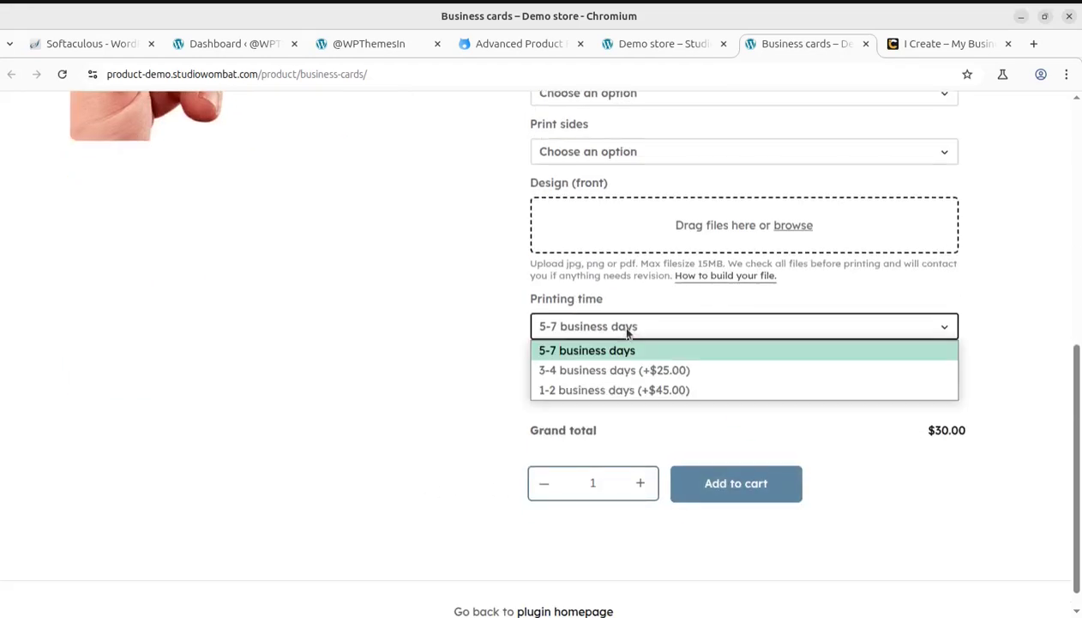
click(629, 333)
click(652, 387)
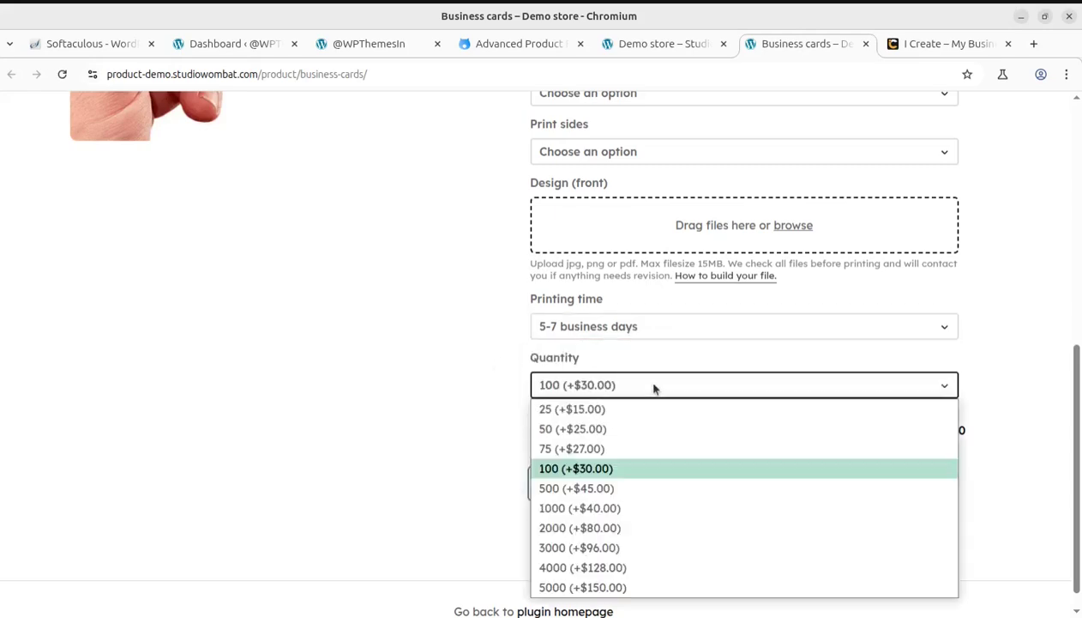
click(459, 432)
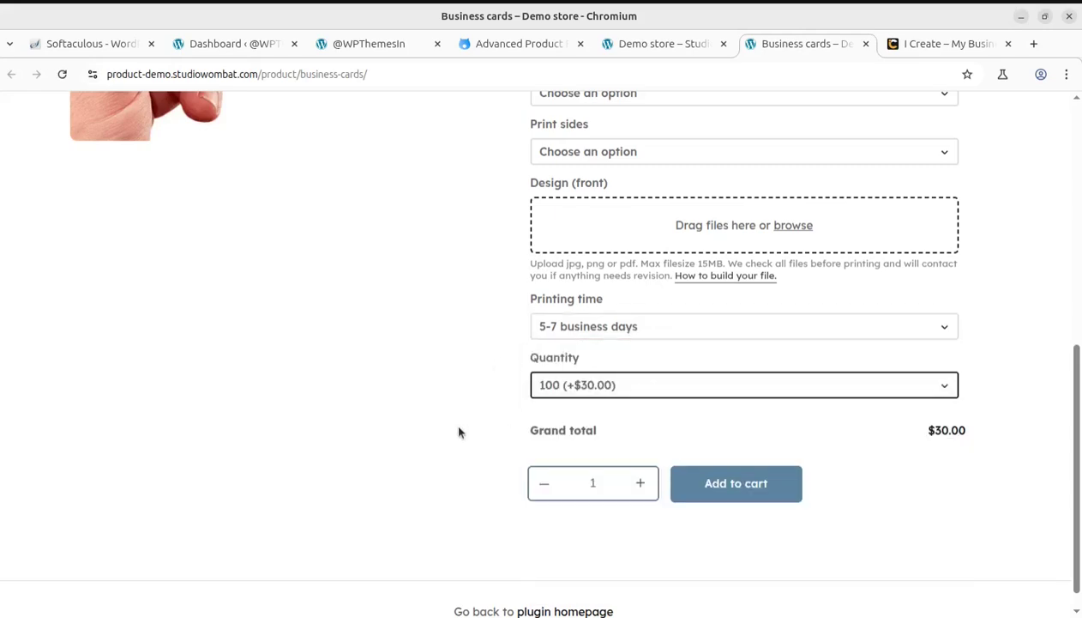
scroll(459, 431, up, 5)
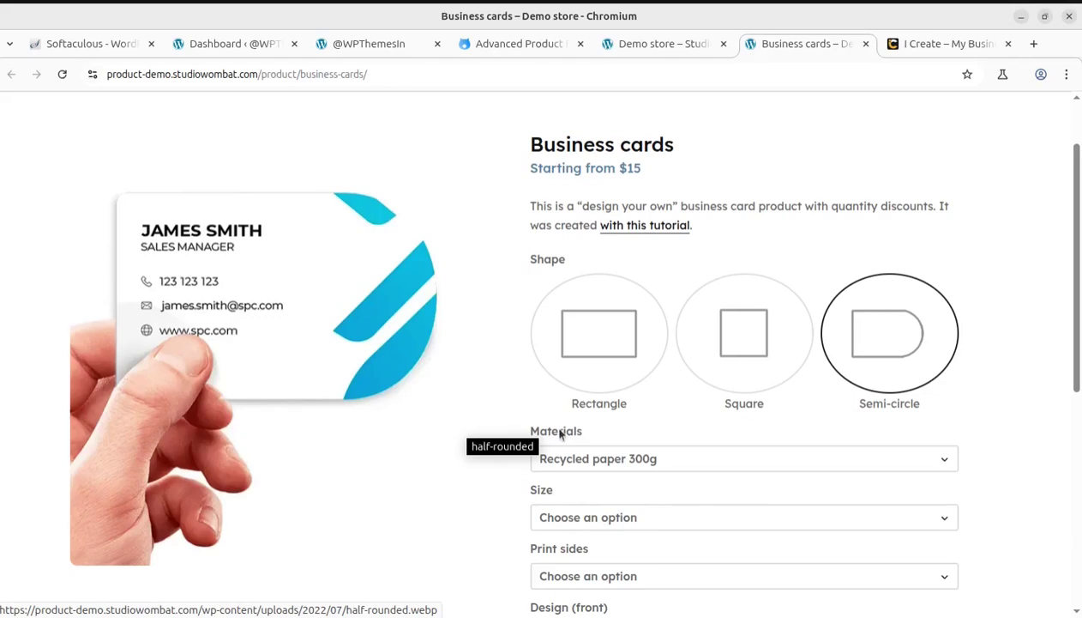
Close the business cards product, open the Chair product in a separate tab, and look over its primary and secondary color choices
click(866, 44)
scroll(393, 383, down, 3)
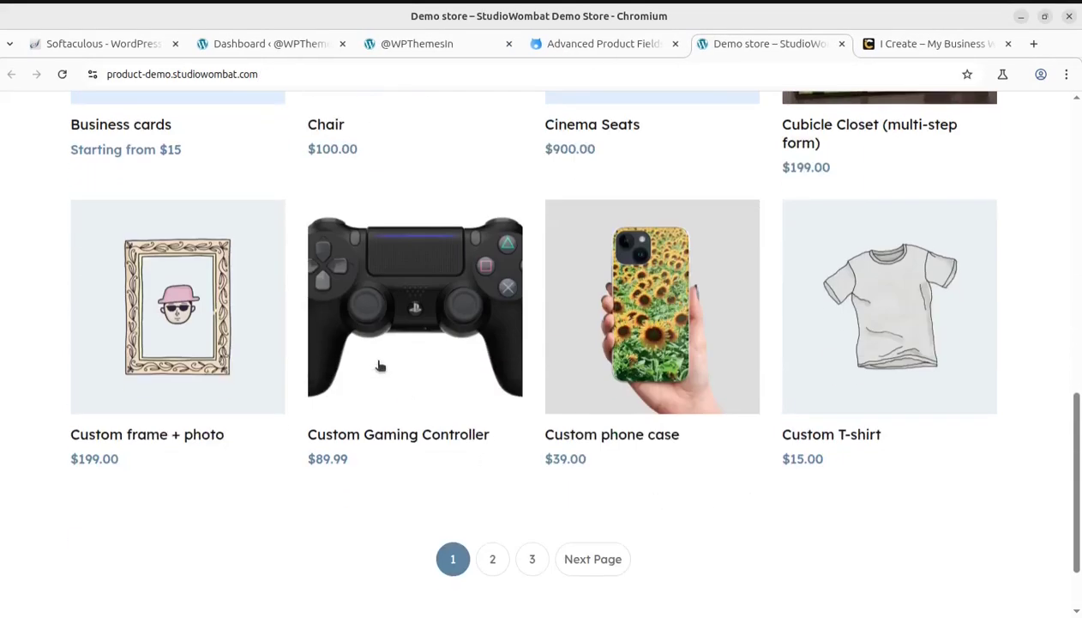
scroll(343, 403, up, 2)
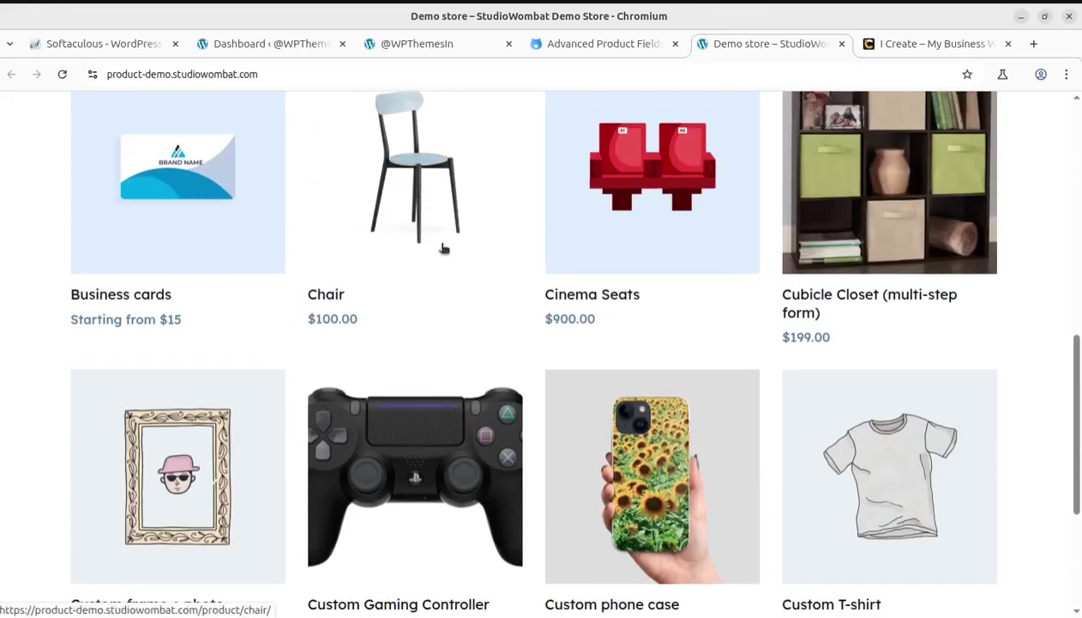
scroll(443, 247, up, 1)
middle_click(444, 248)
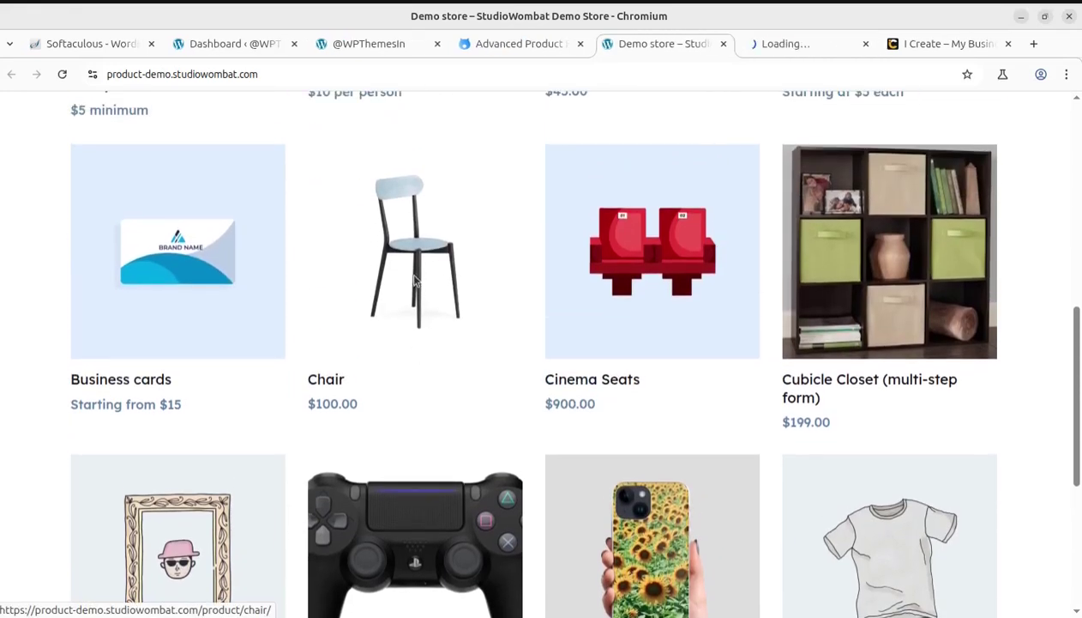
click(787, 44)
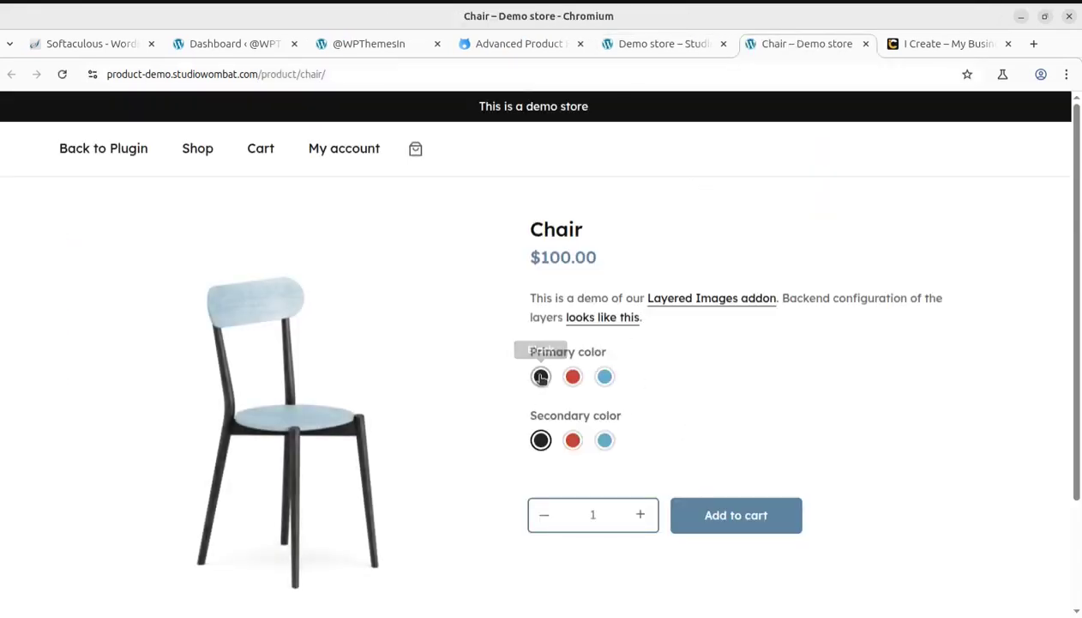
scroll(715, 426, down, 2)
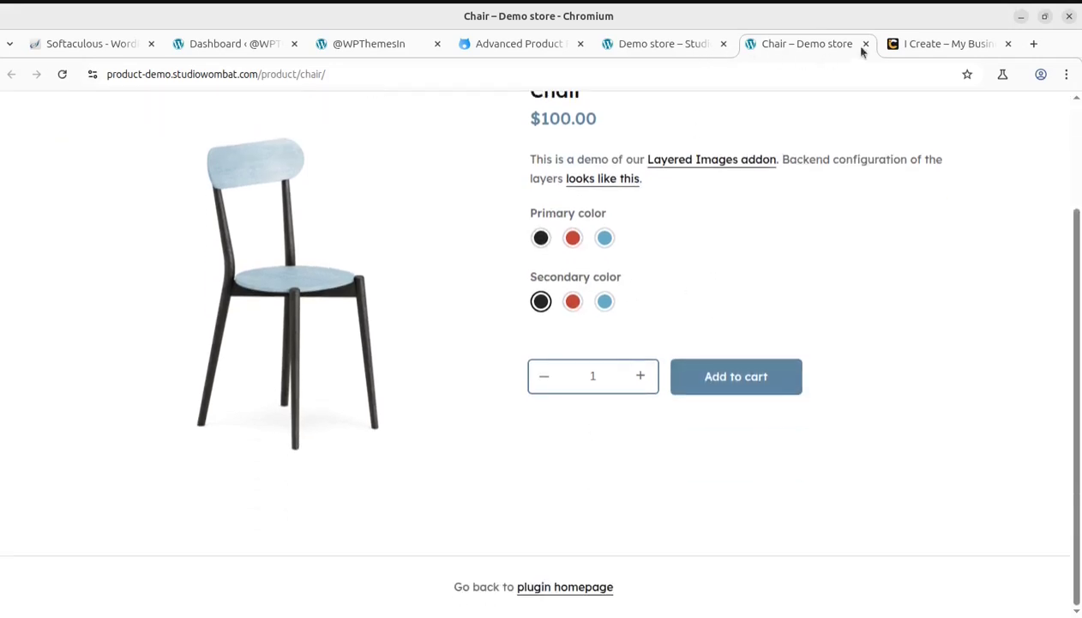
Close the Chair product, open Cinema Seats in a separate tab, and set the seat color to black
click(866, 44)
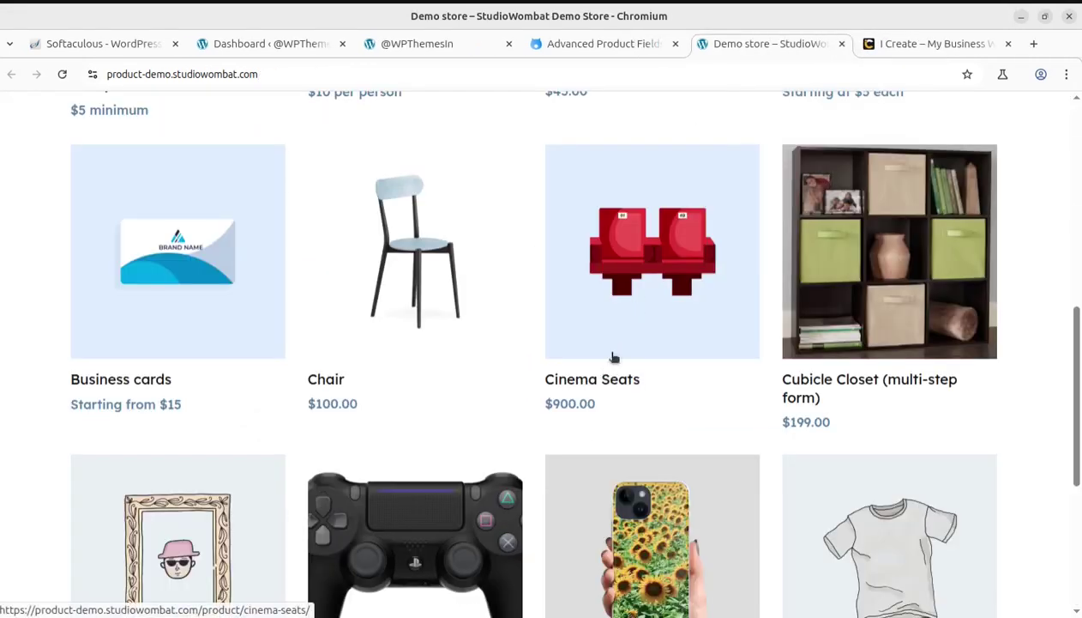
middle_click(631, 285)
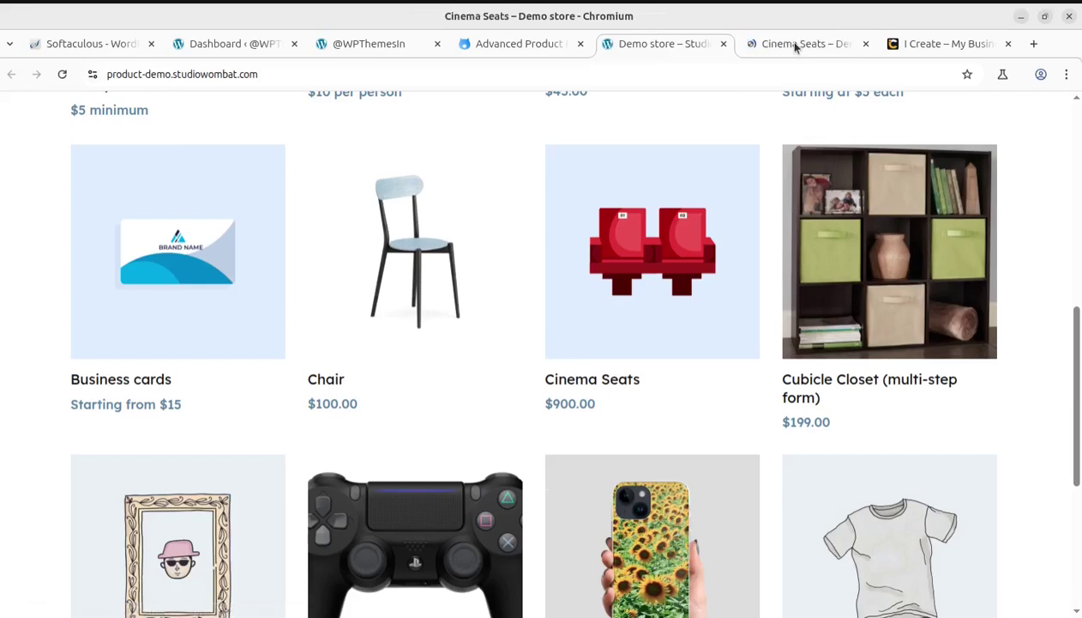
click(797, 44)
click(573, 377)
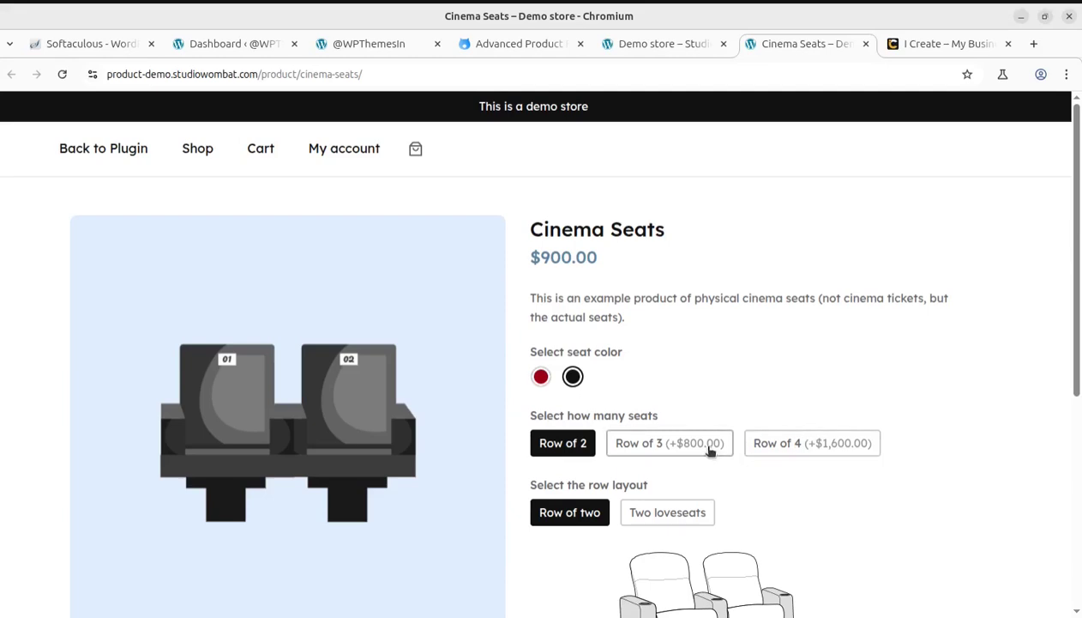
scroll(772, 441, down, 1)
scroll(600, 438, down, 2)
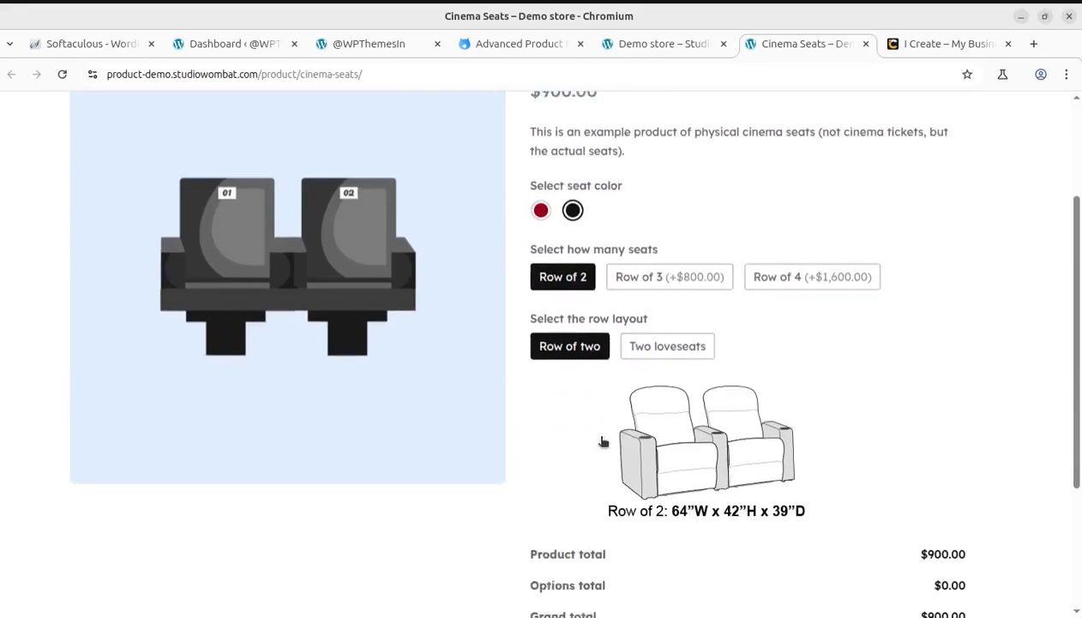
Choose Row of 3 for the cinema seats and try the loveseat layouts before settling on Sofa
click(673, 191)
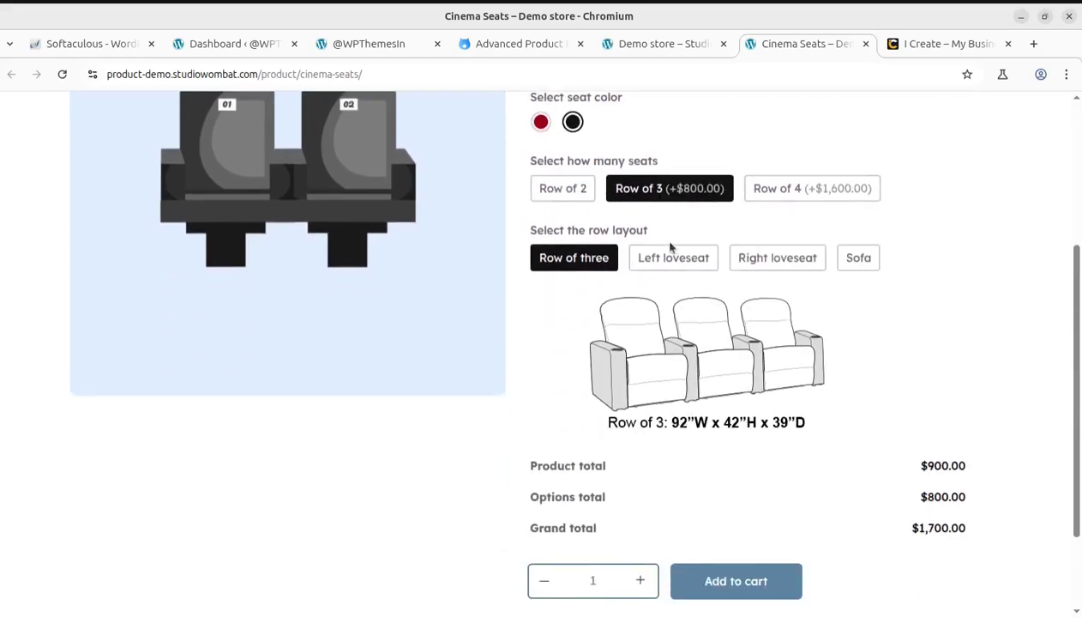
click(673, 261)
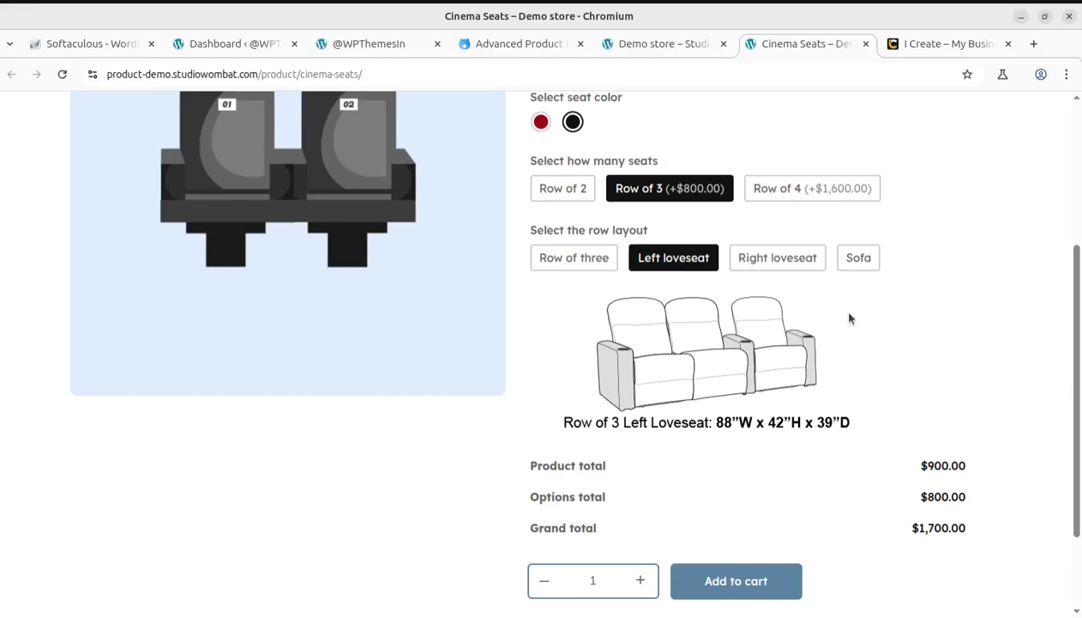
click(788, 266)
click(854, 264)
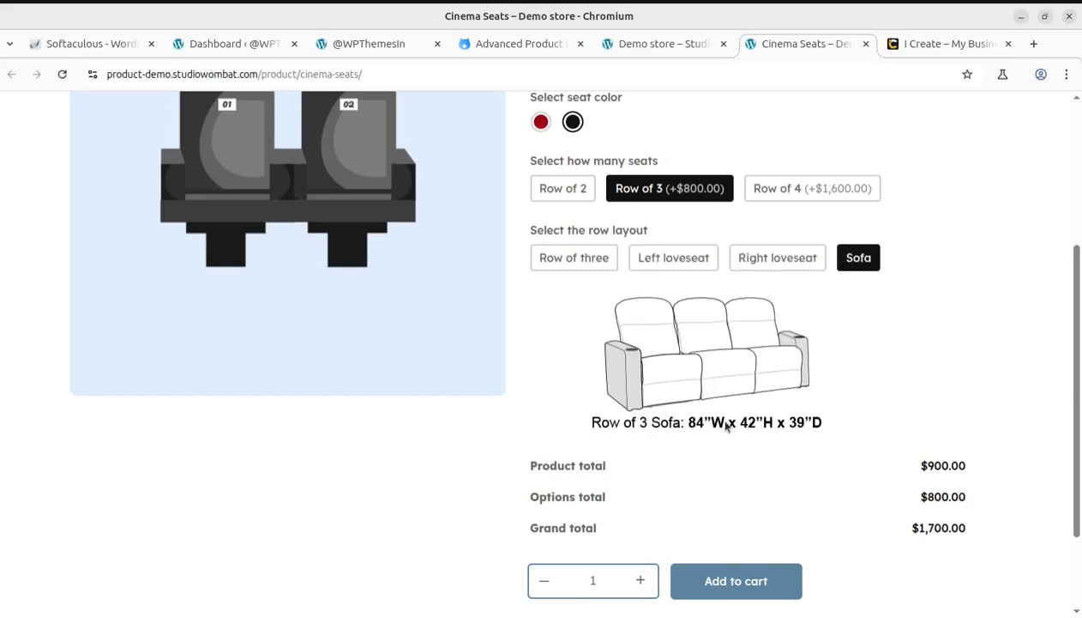
Close Cinema Seats, open the Custom phone case product in a separate tab, and choose iPhone 16 as the phone model
click(865, 44)
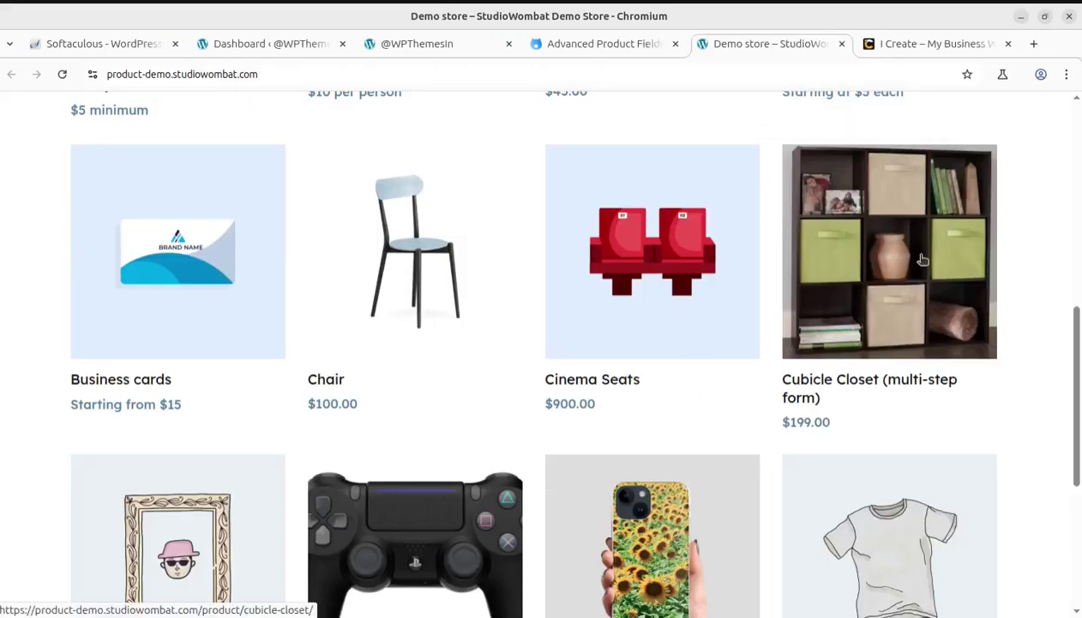
scroll(919, 259, down, 2)
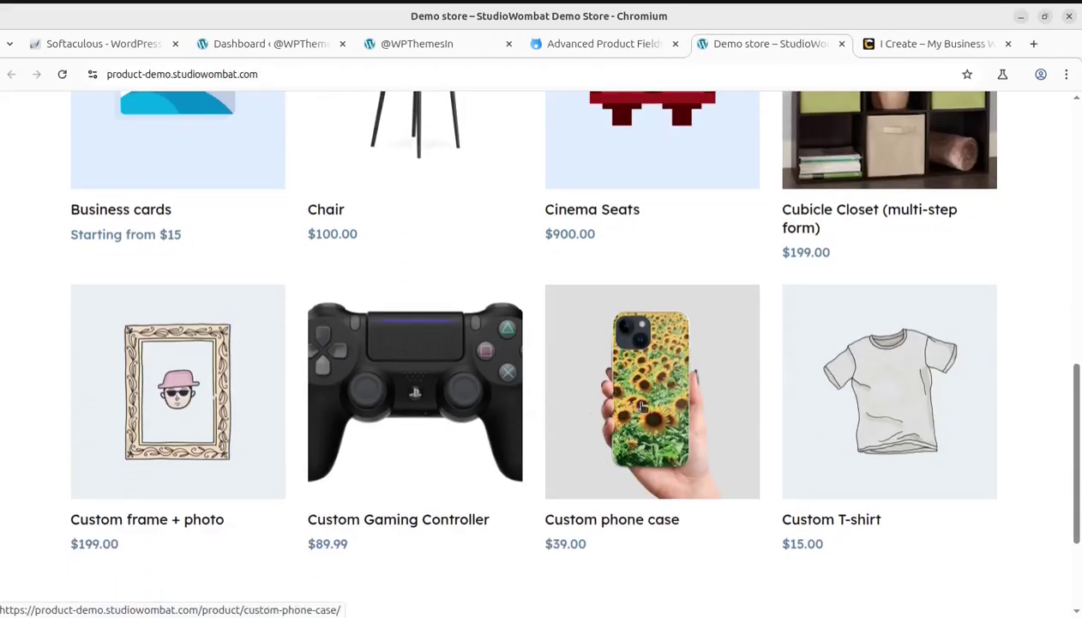
middle_click(645, 397)
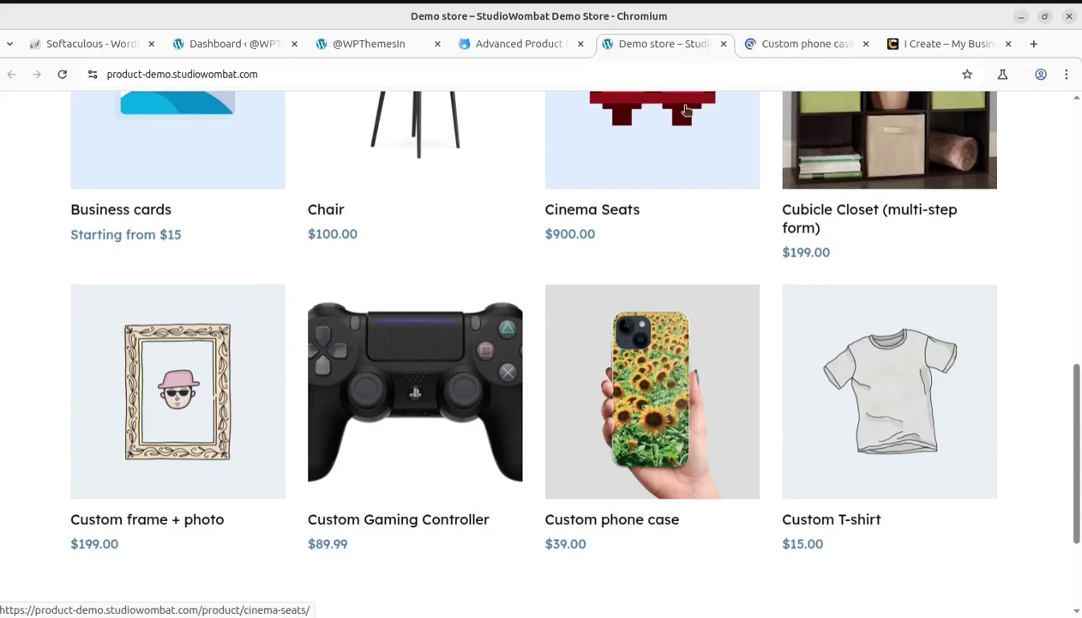
click(755, 47)
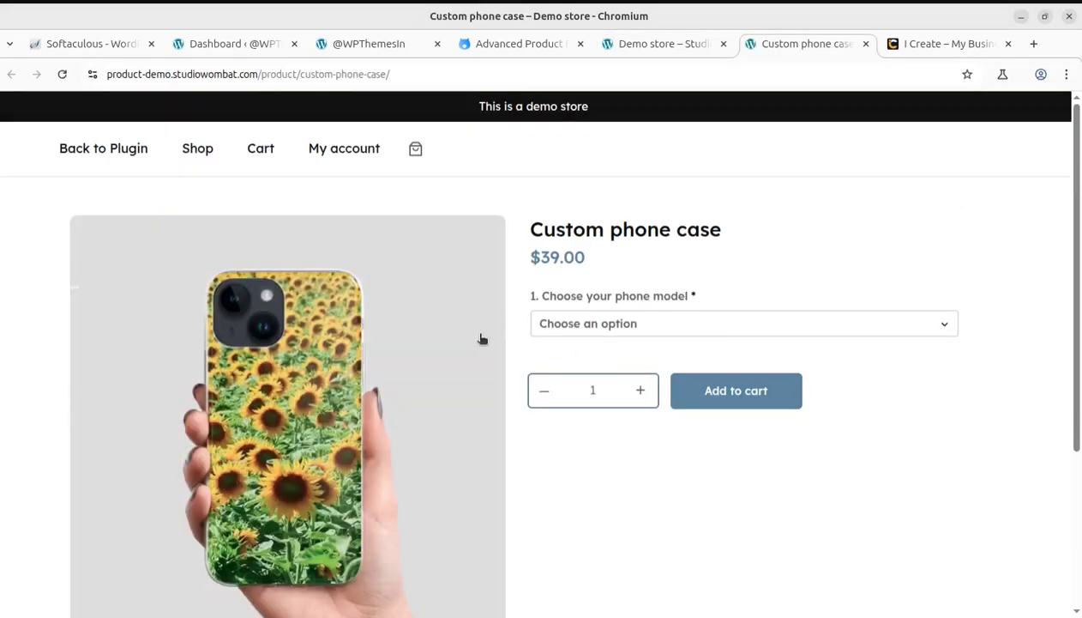
click(675, 331)
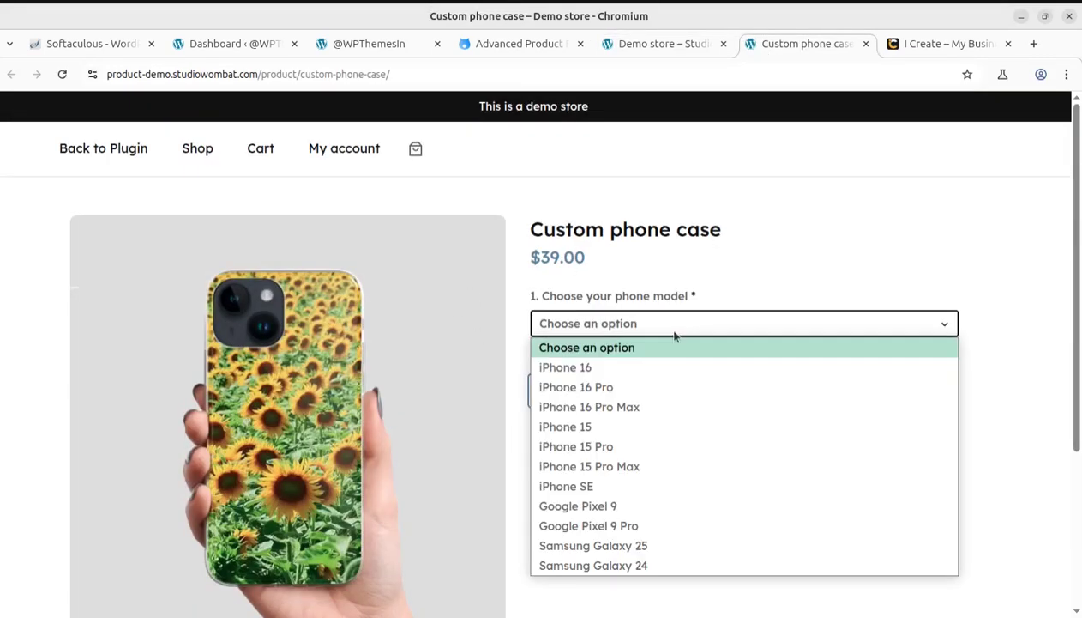
click(629, 366)
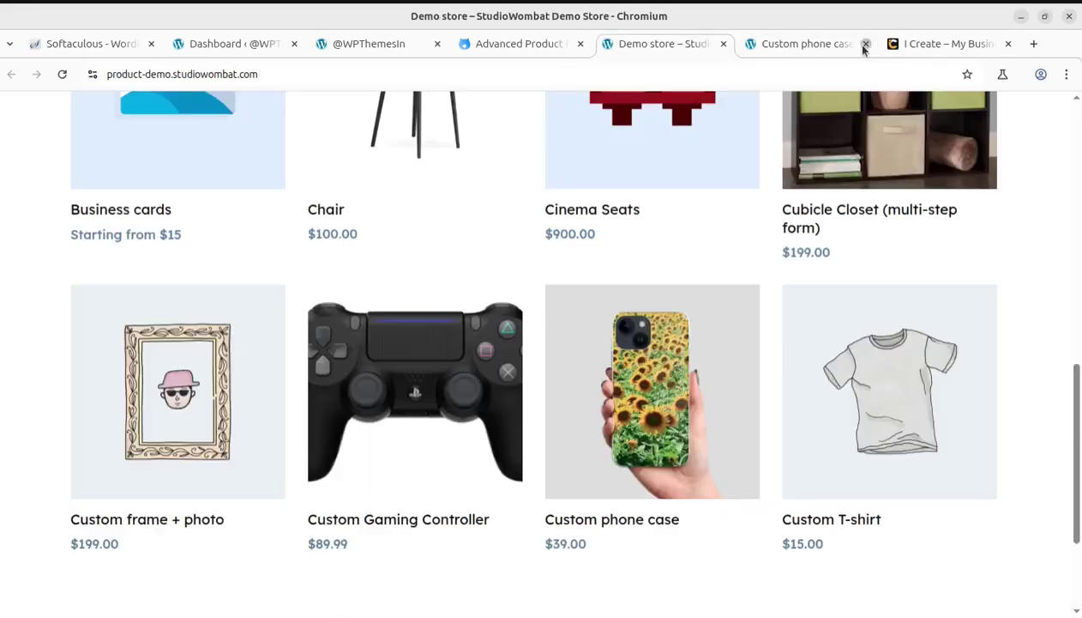
Close the phone case product and open the Custom watch product from page 2 of the shop
click(865, 43)
scroll(764, 429, down, 3)
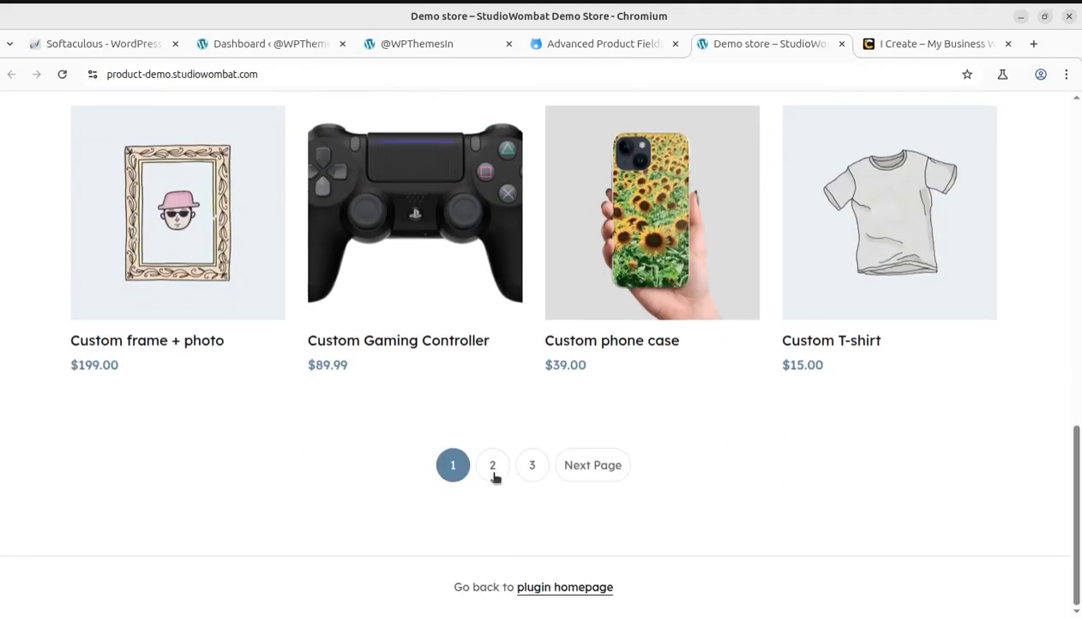
click(494, 468)
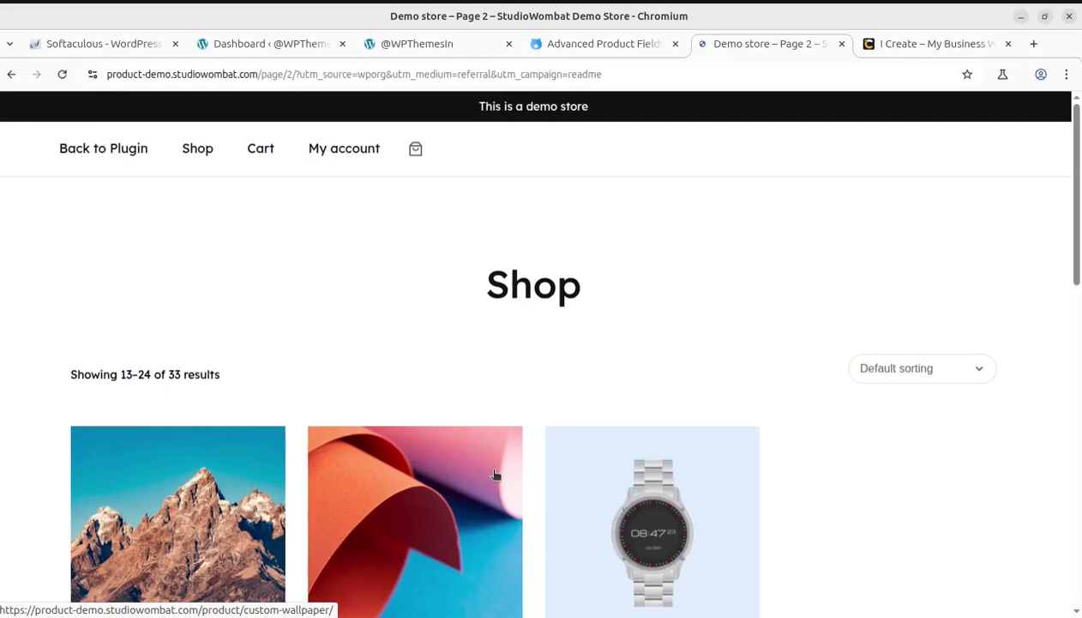
scroll(496, 475, down, 4)
click(649, 249)
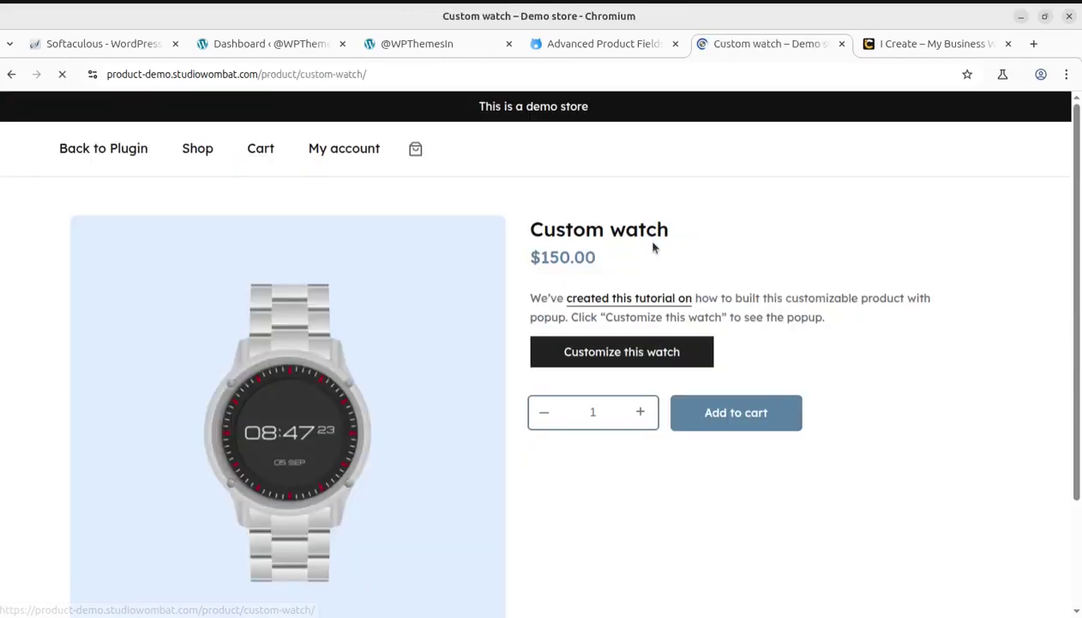
Look through the Custom watch's dial, band and seconds hand choices in its customization popup, then finish without changing them
click(603, 354)
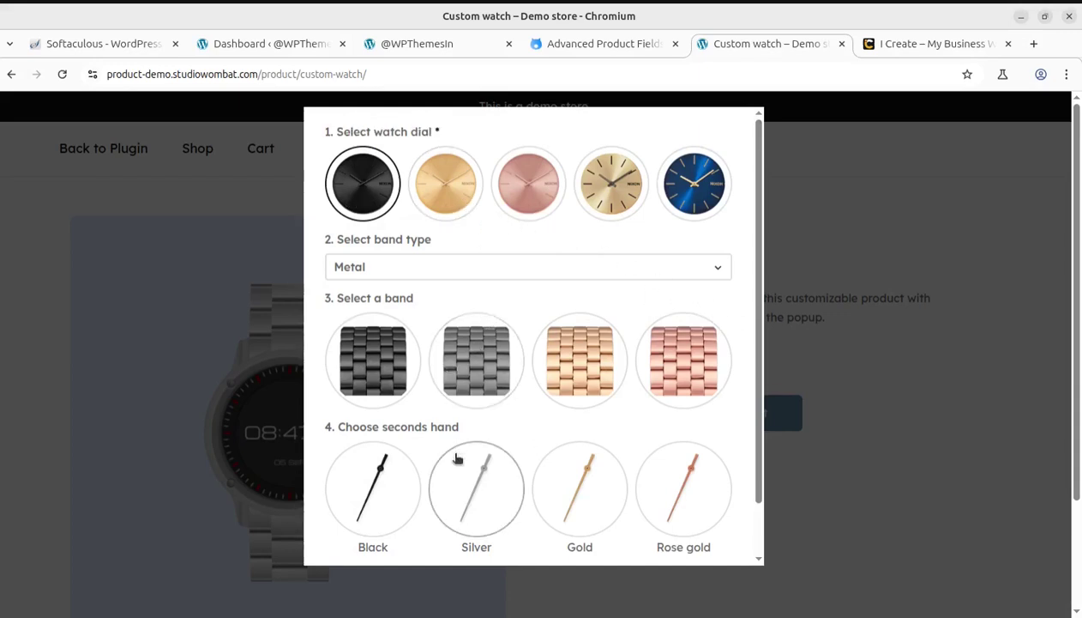
scroll(481, 458, down, 2)
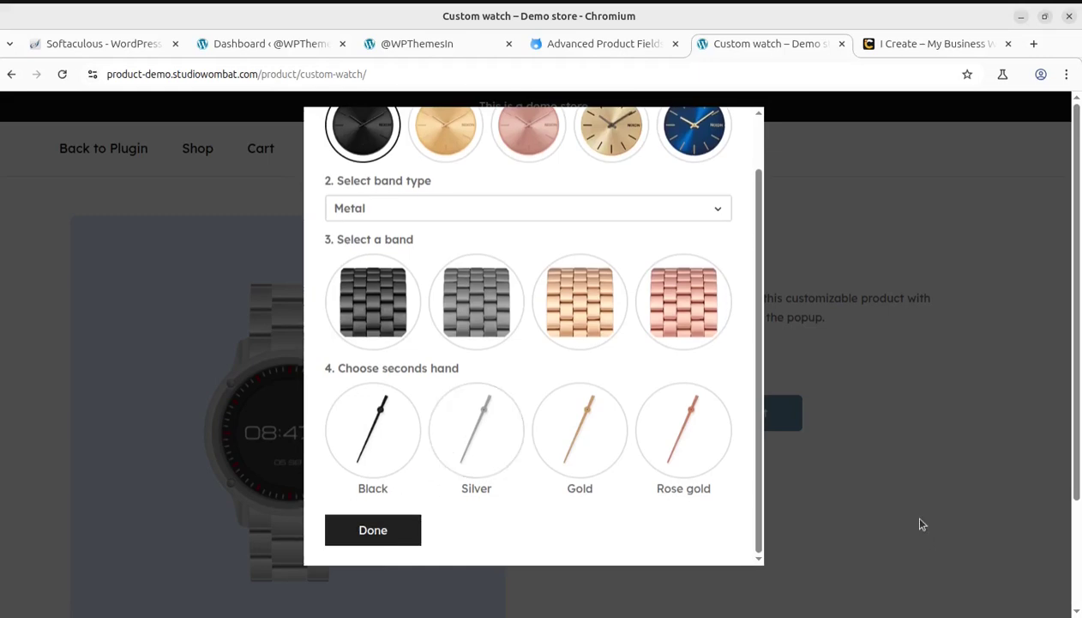
click(373, 532)
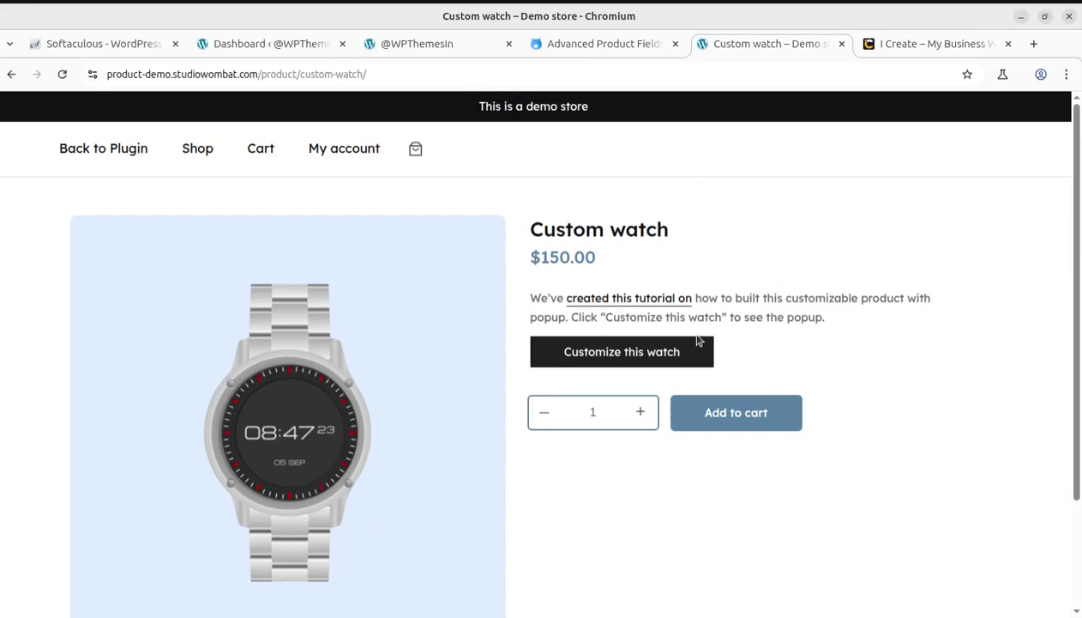
Return to the Advanced Product Fields plugin page and review its pricing plans, highlighting the Pro plan's price
click(587, 48)
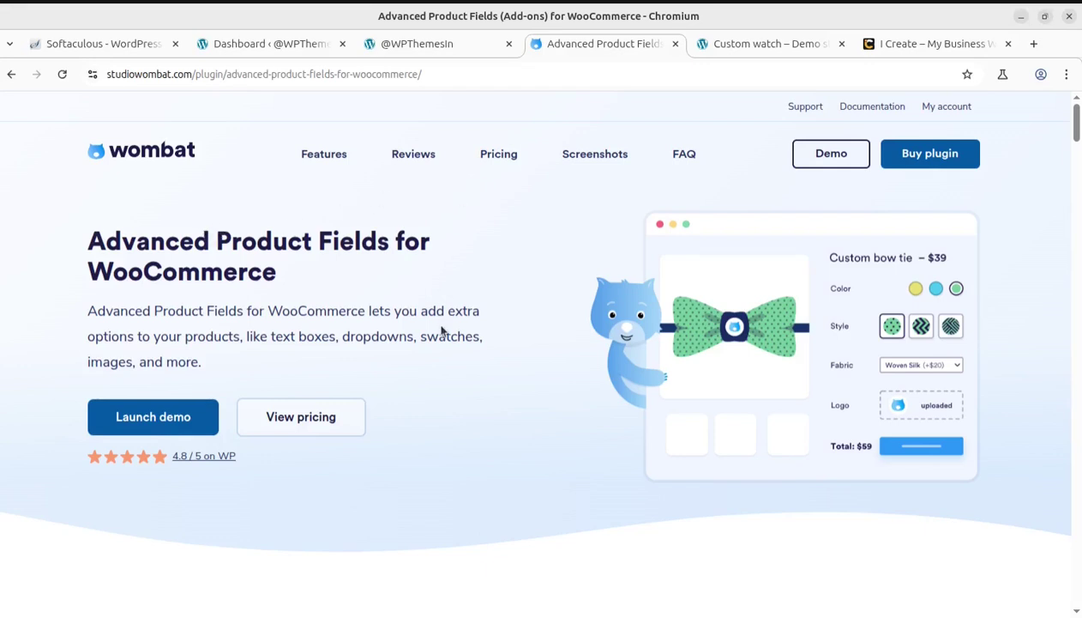
click(499, 156)
scroll(476, 360, down, 3)
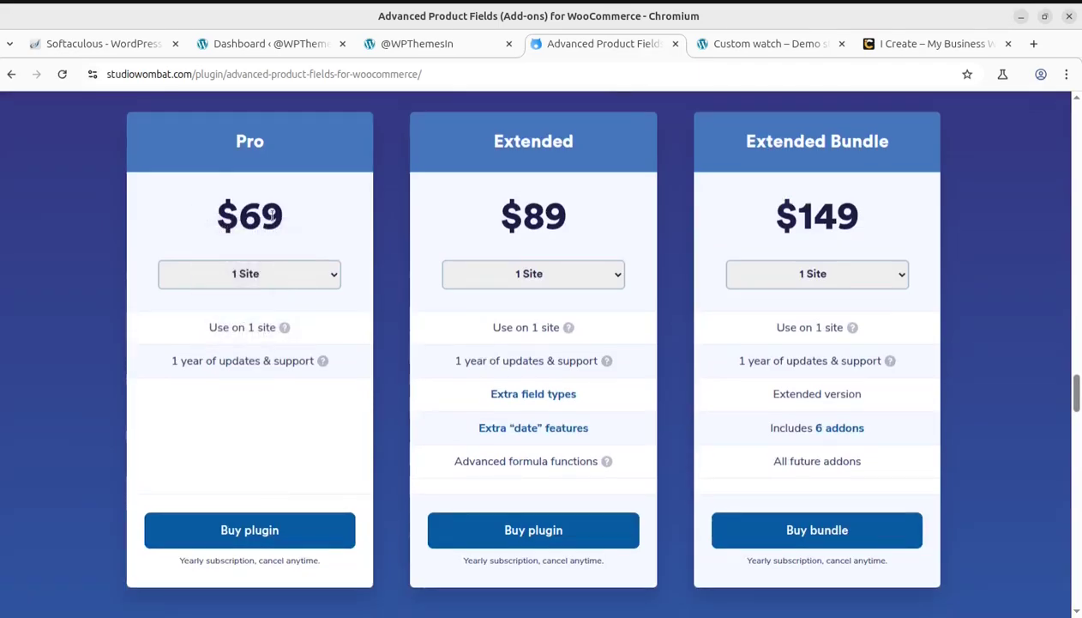
drag(284, 218, 234, 216)
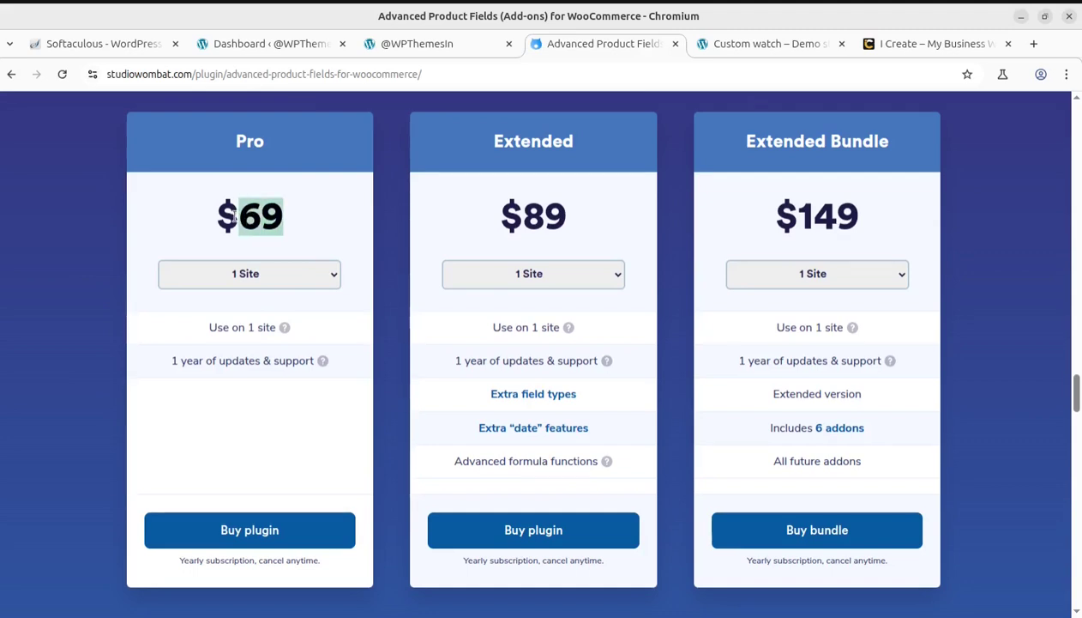
mouse_move(282, 346)
Look back over the plugin page's customer reviews, price adjustment and conditional logic sections up to its introduction
scroll(437, 258, up, 15)
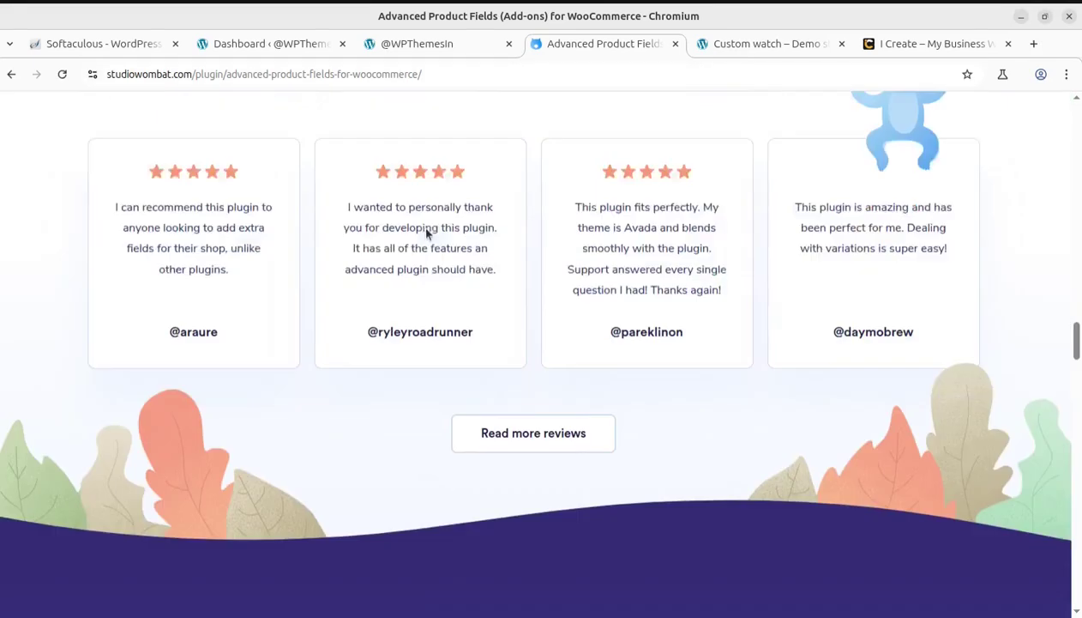
scroll(426, 233, up, 4)
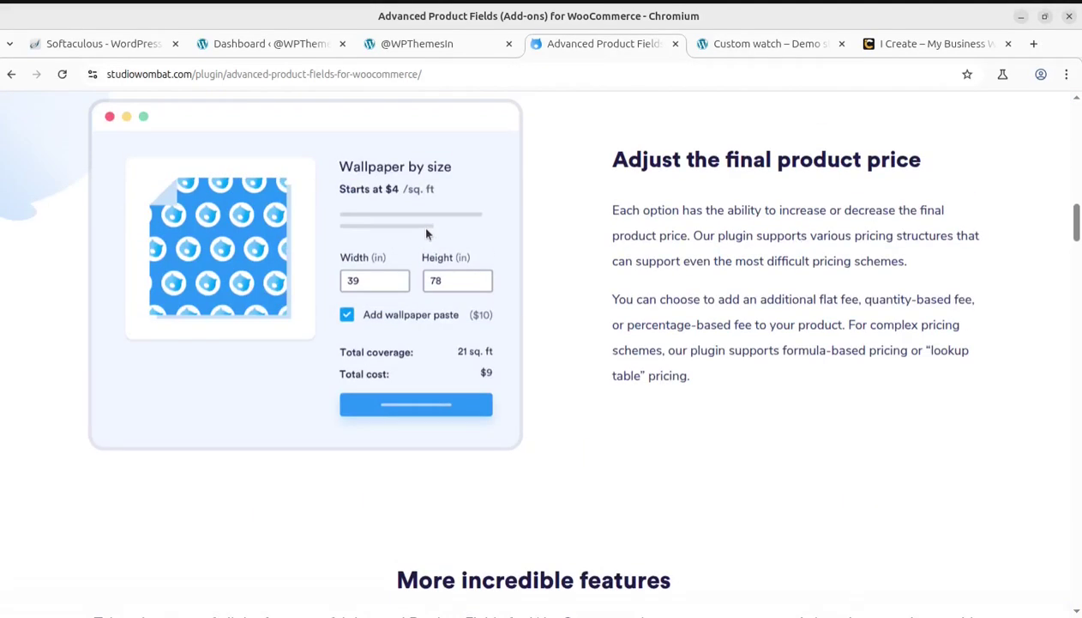
scroll(427, 234, up, 6)
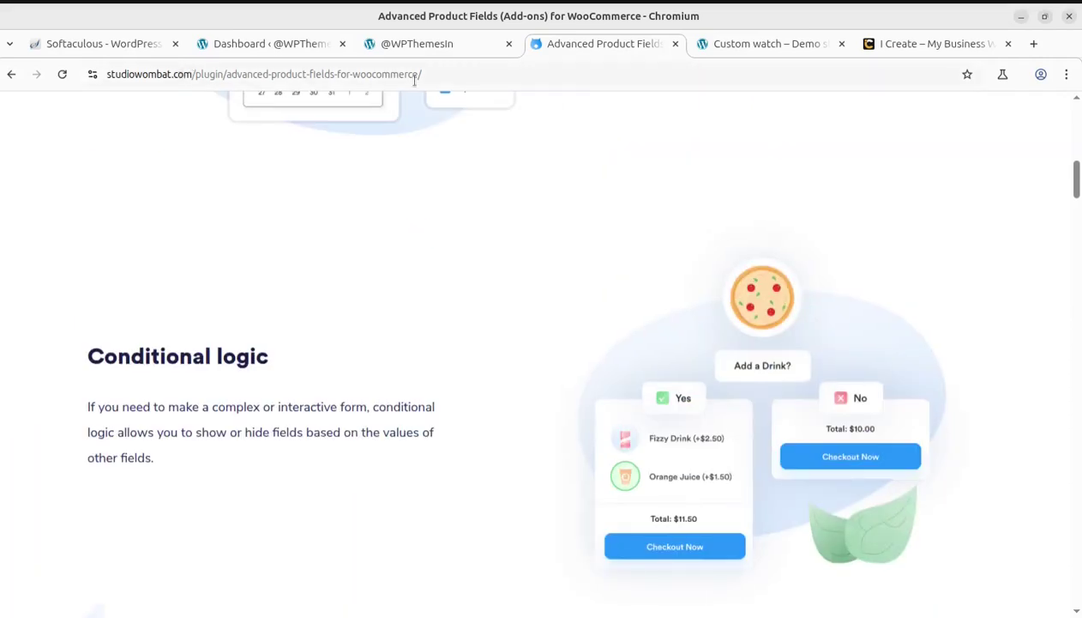
scroll(452, 343, up, 10)
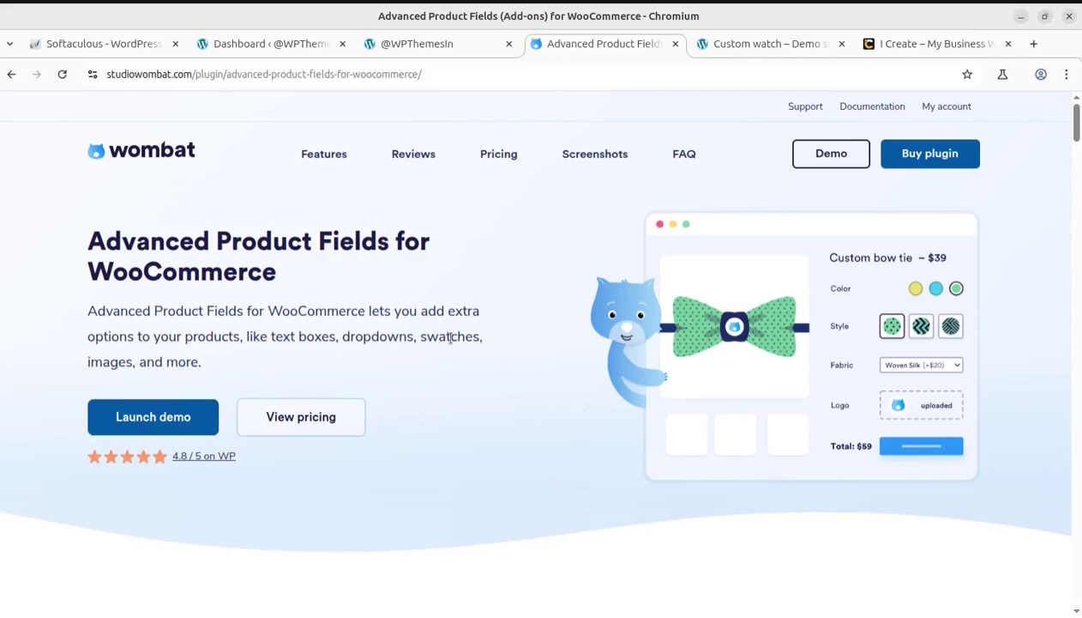
click(10, 73)
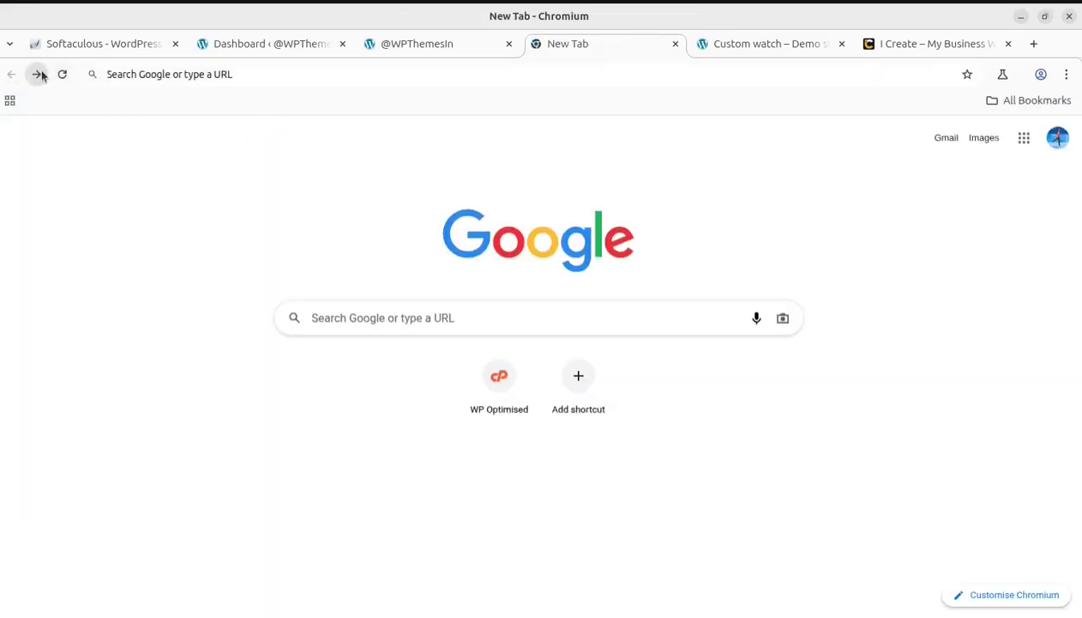
click(38, 74)
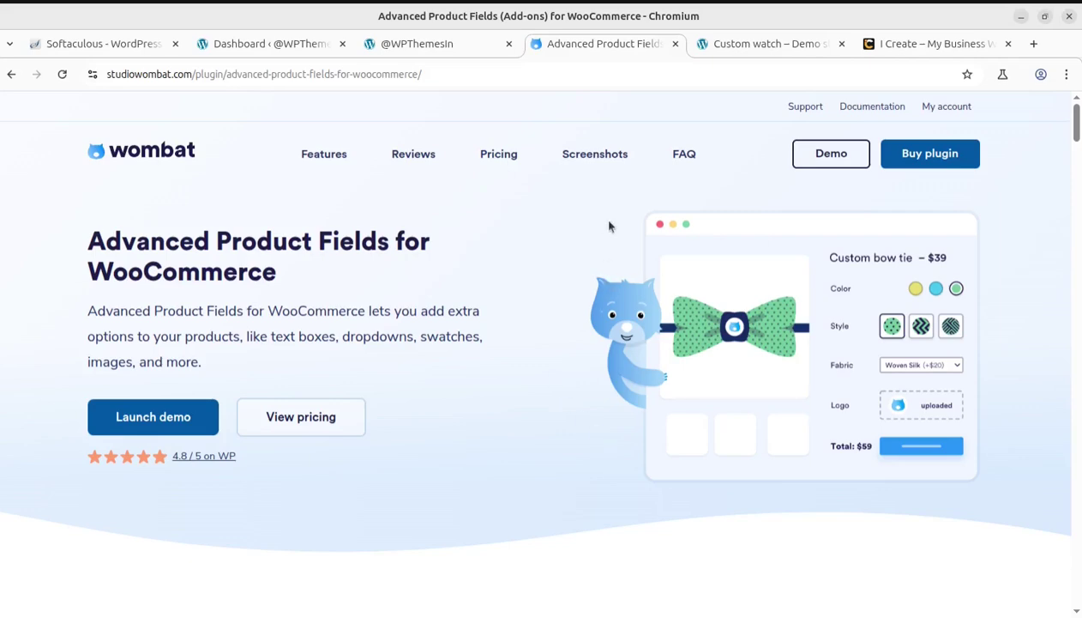
click(926, 44)
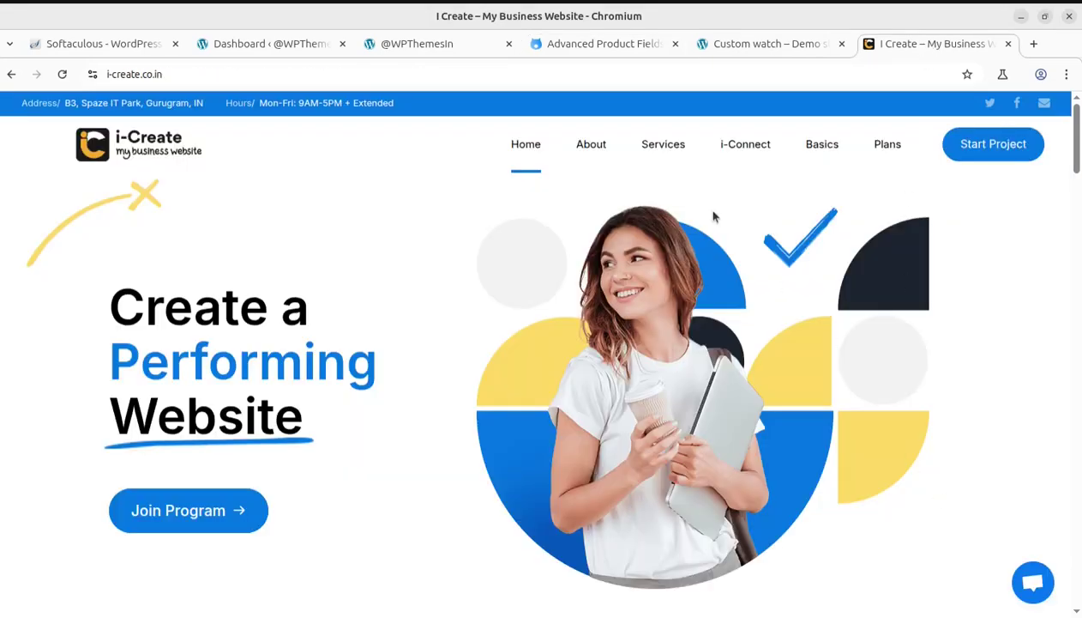
click(558, 44)
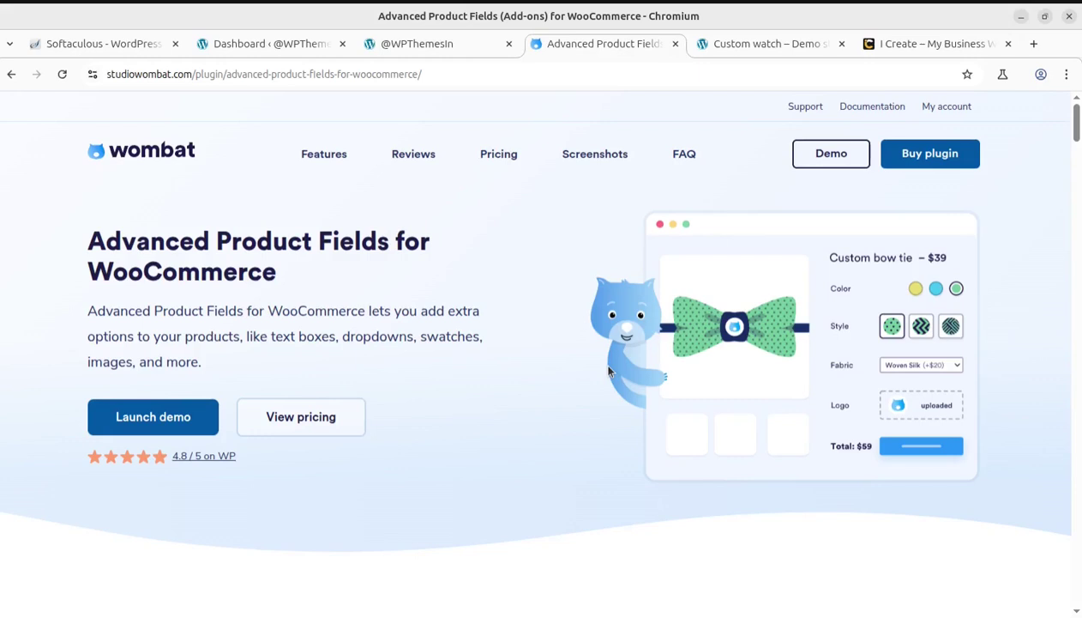
Look over the WordPress dashboard and the Merto storefront, then return to the Advanced Product Fields plugin page
click(242, 46)
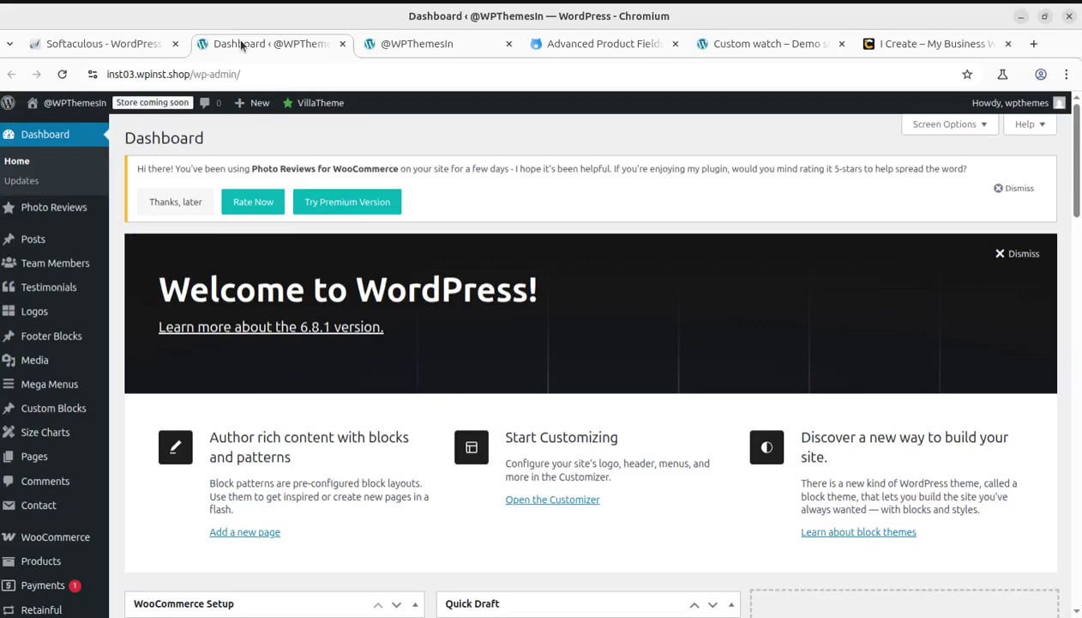
click(441, 47)
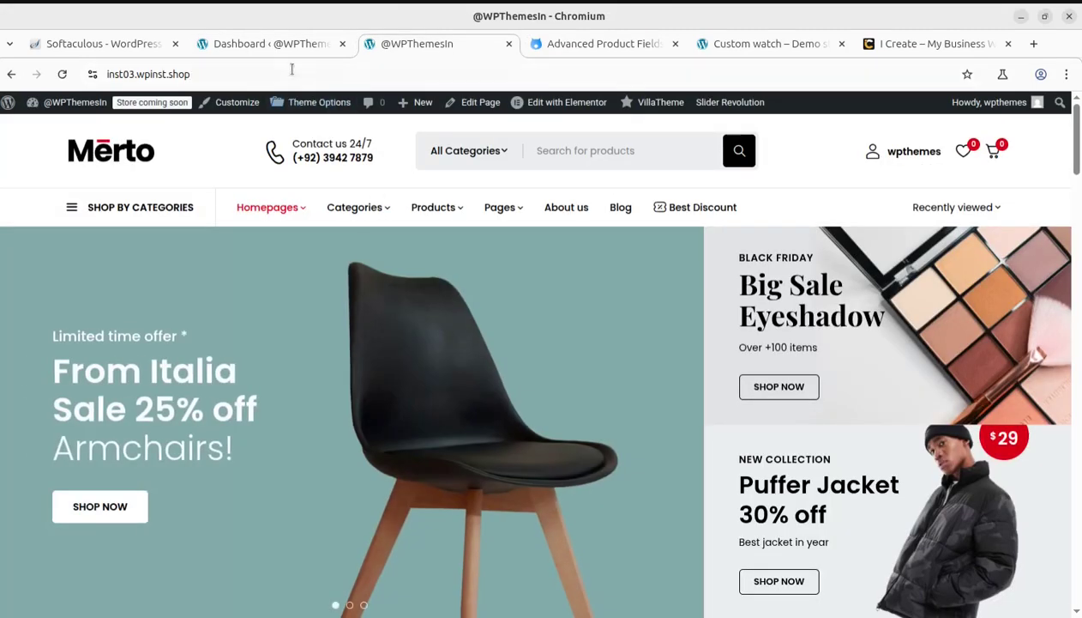
click(263, 45)
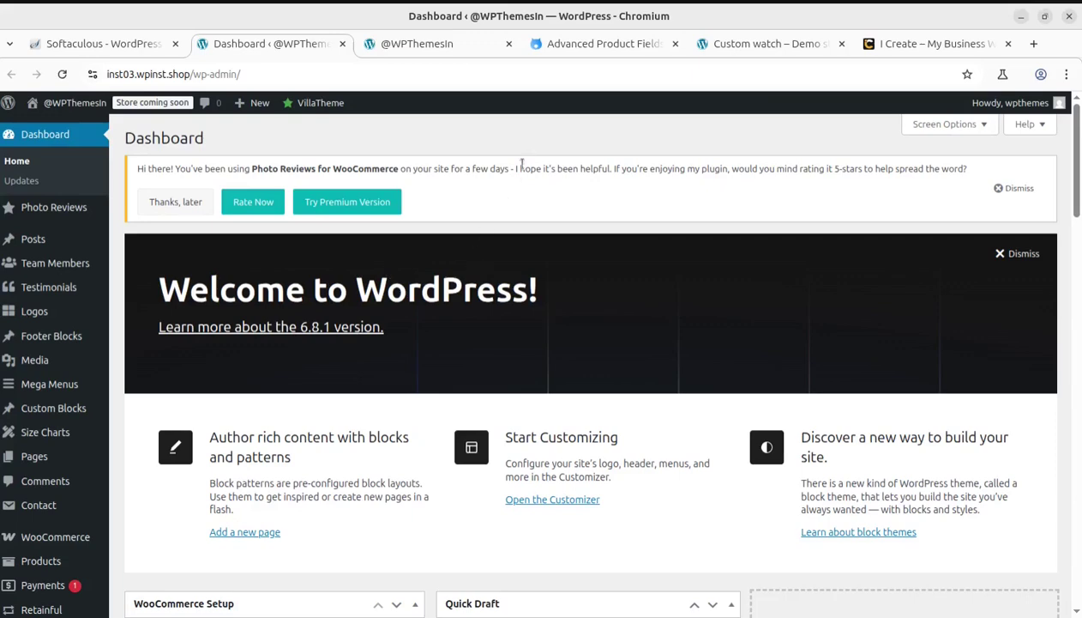
click(607, 46)
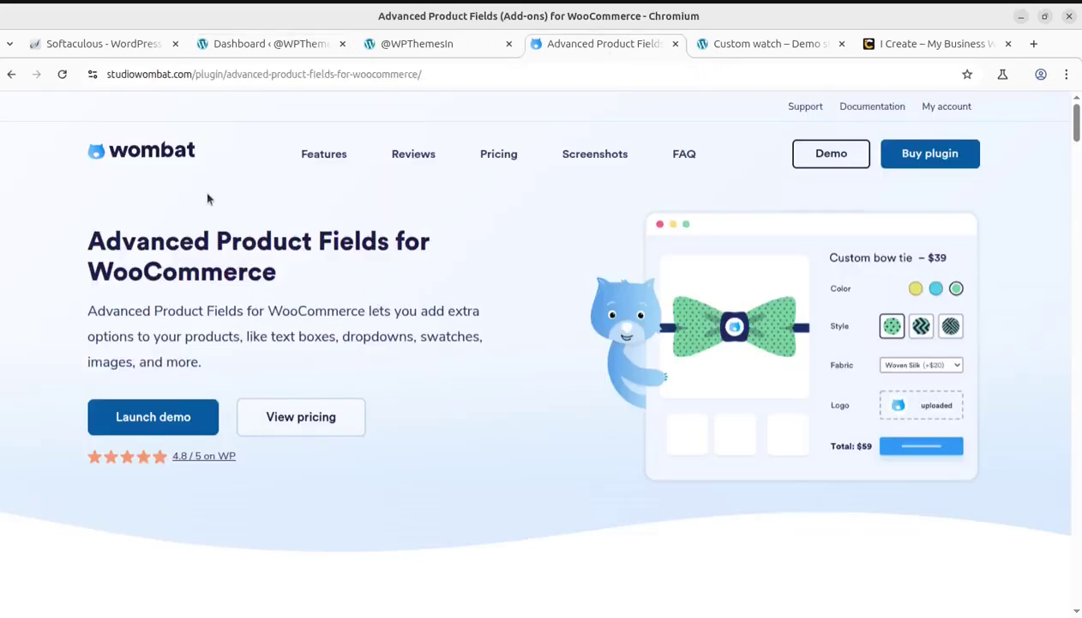
Open the store's installed plugins list, highlight Advanced Product Fields Extended for WooCommerce, and compare it with the plugin's web page
click(271, 44)
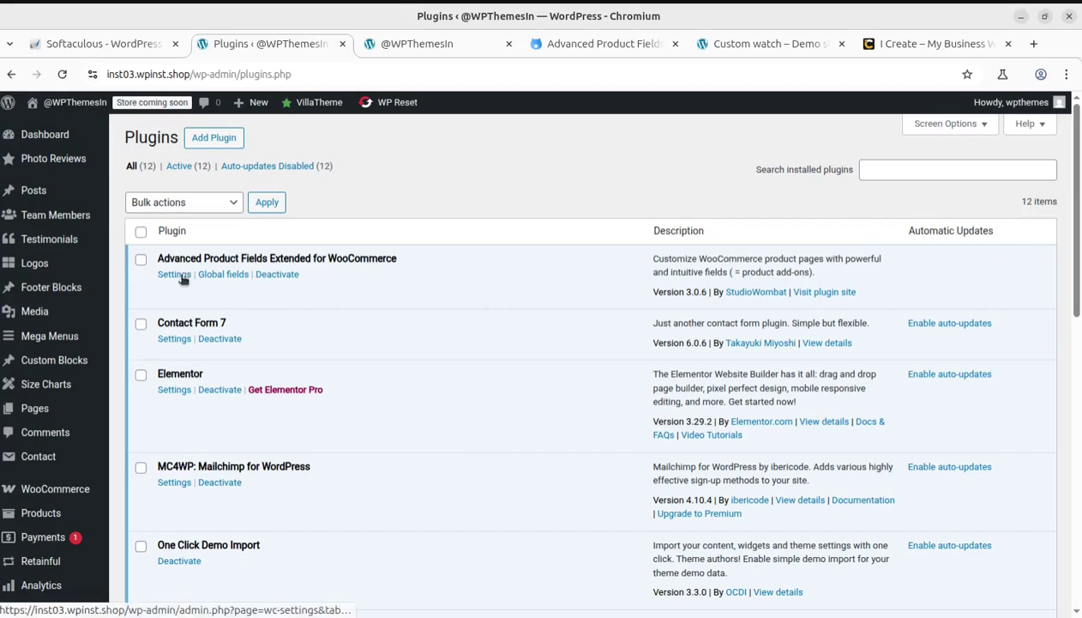
drag(158, 259, 399, 266)
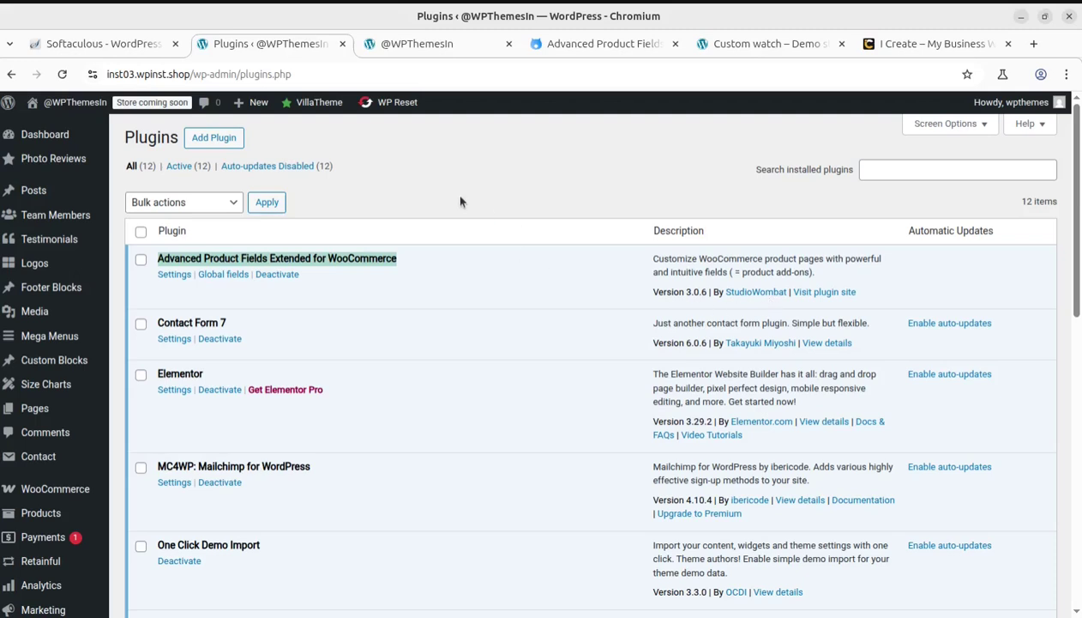
click(575, 44)
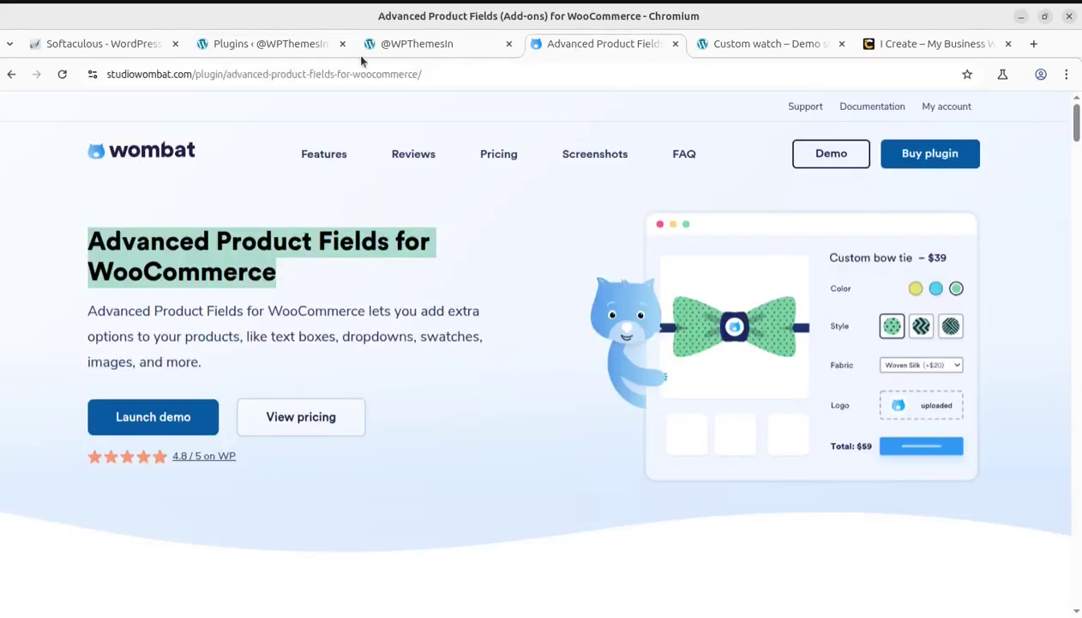
click(261, 47)
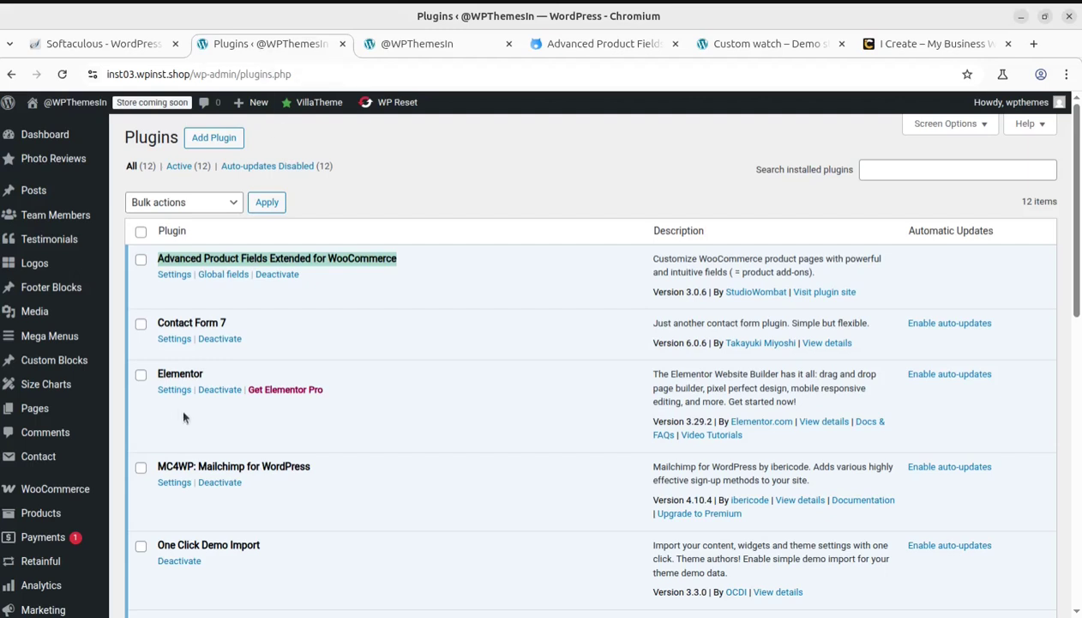
Open the Advanced Product Fields settings and review the general, advanced field and label options
click(170, 276)
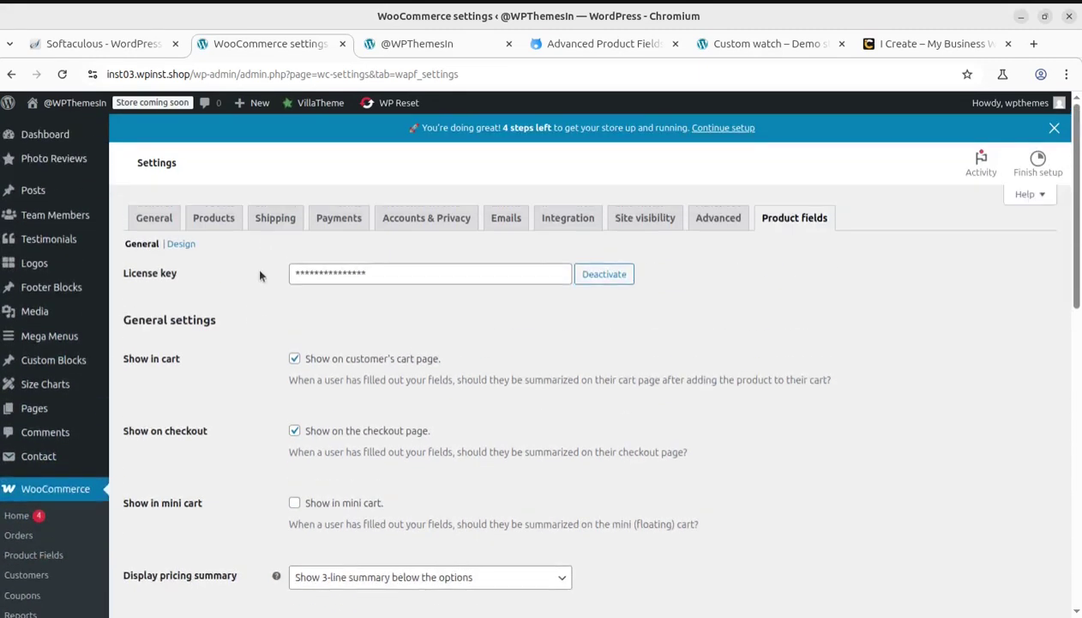
scroll(256, 346, down, 2)
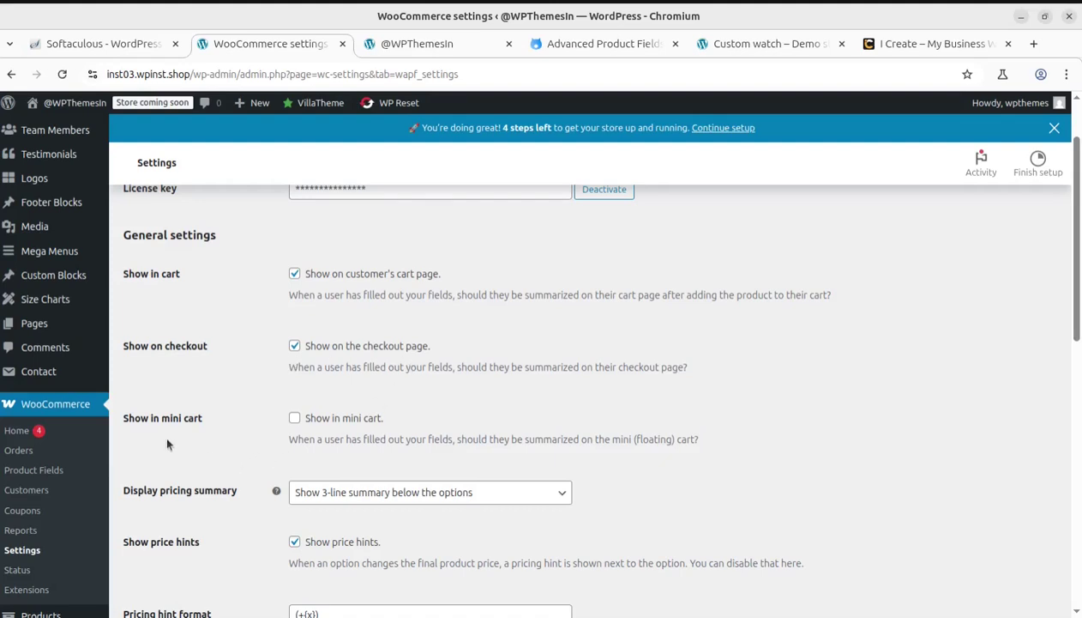
scroll(377, 447, down, 2)
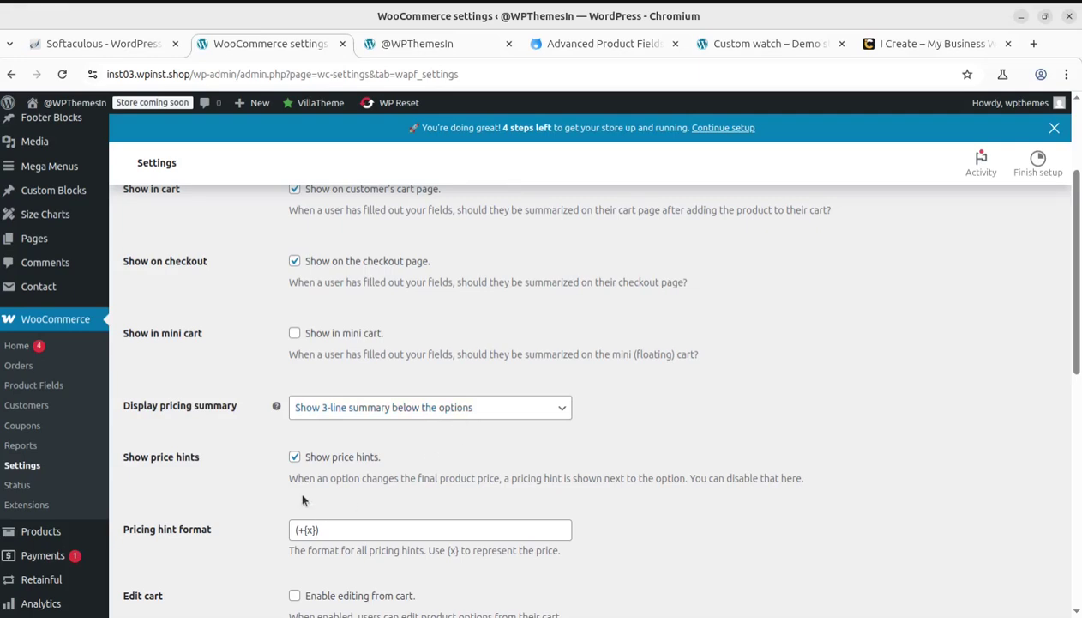
scroll(302, 499, down, 2)
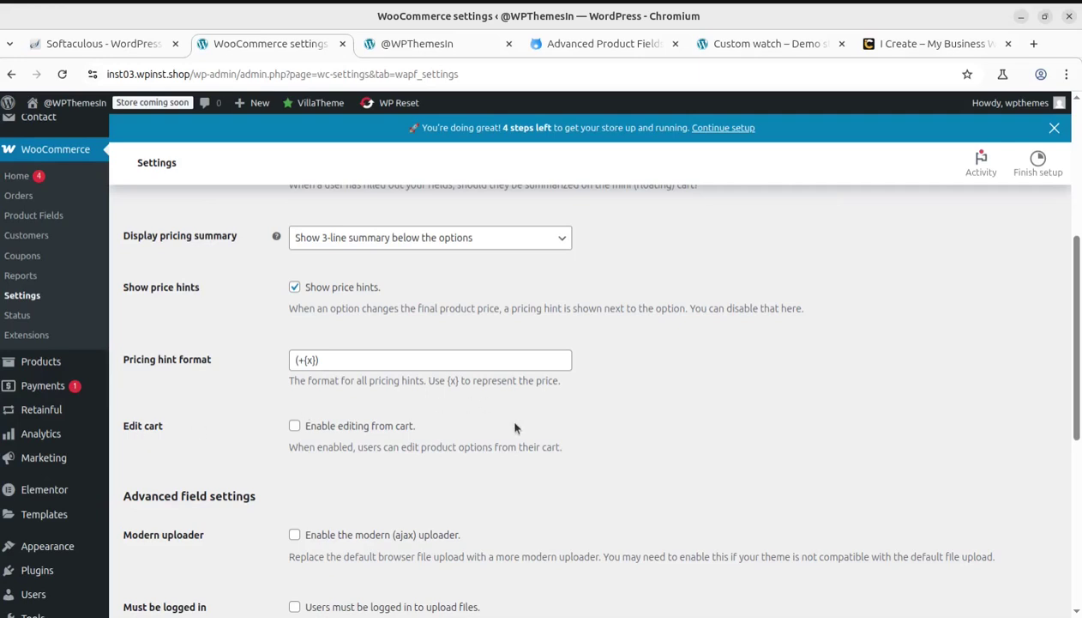
scroll(309, 433, down, 1)
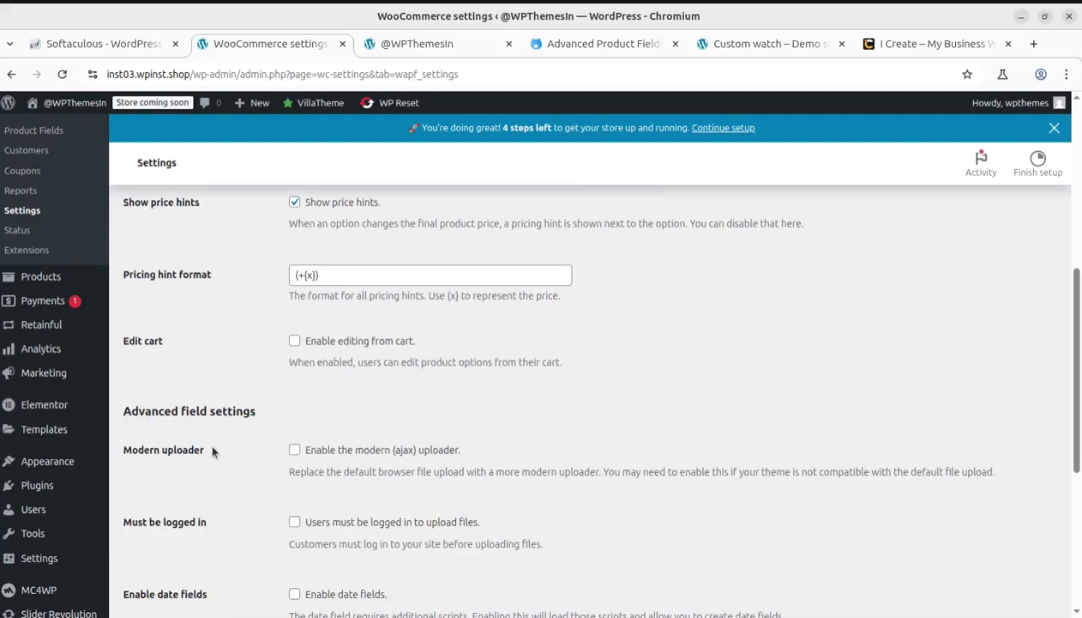
scroll(206, 438, down, 2)
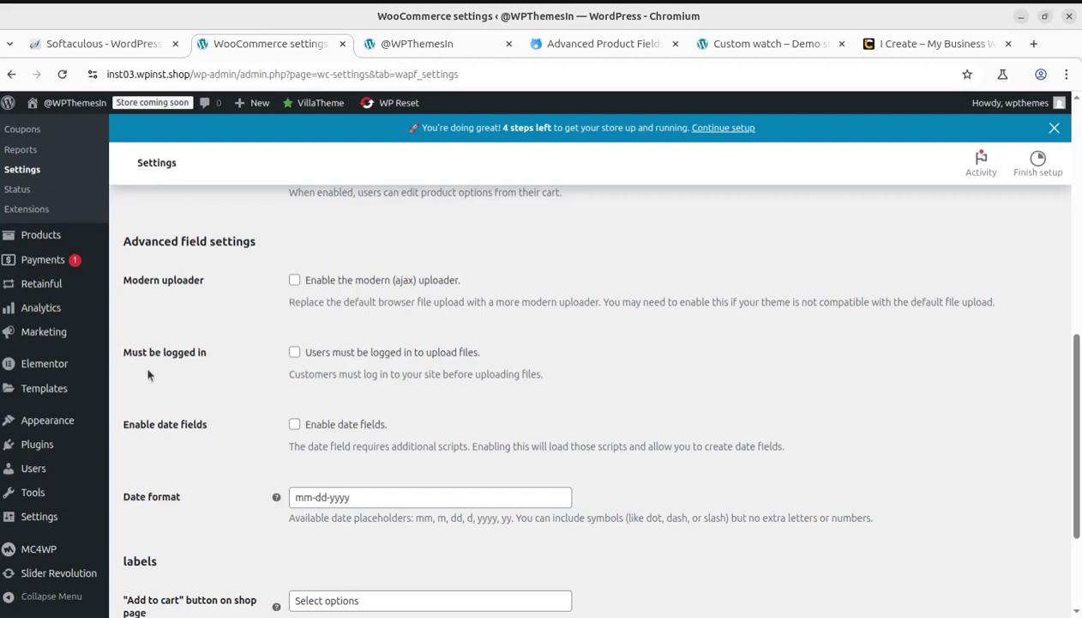
scroll(298, 416, down, 1)
scroll(299, 416, down, 3)
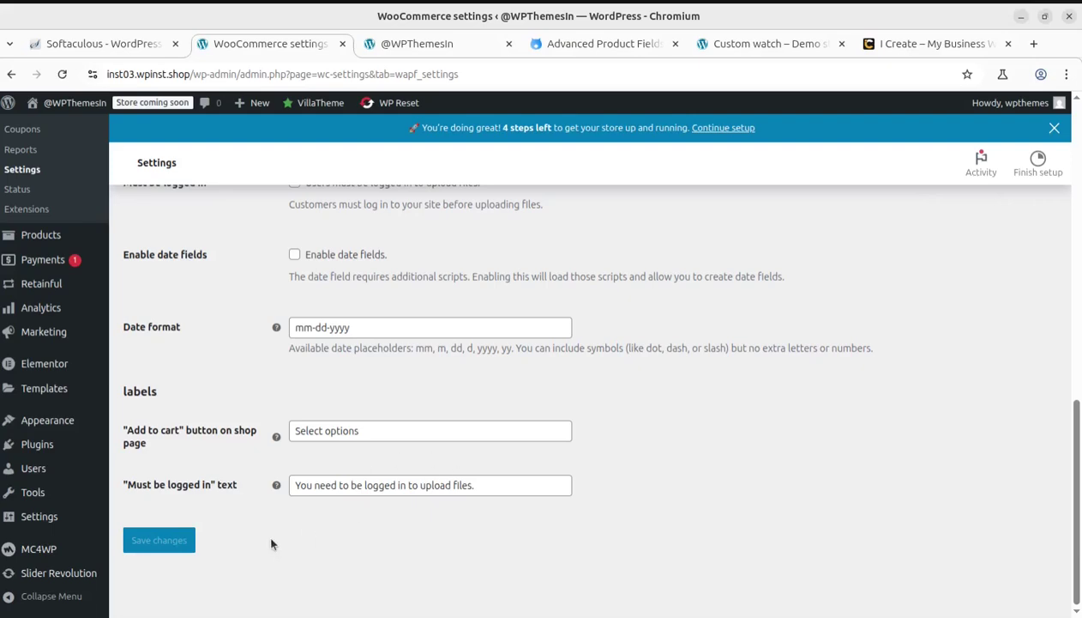
scroll(287, 540, up, 15)
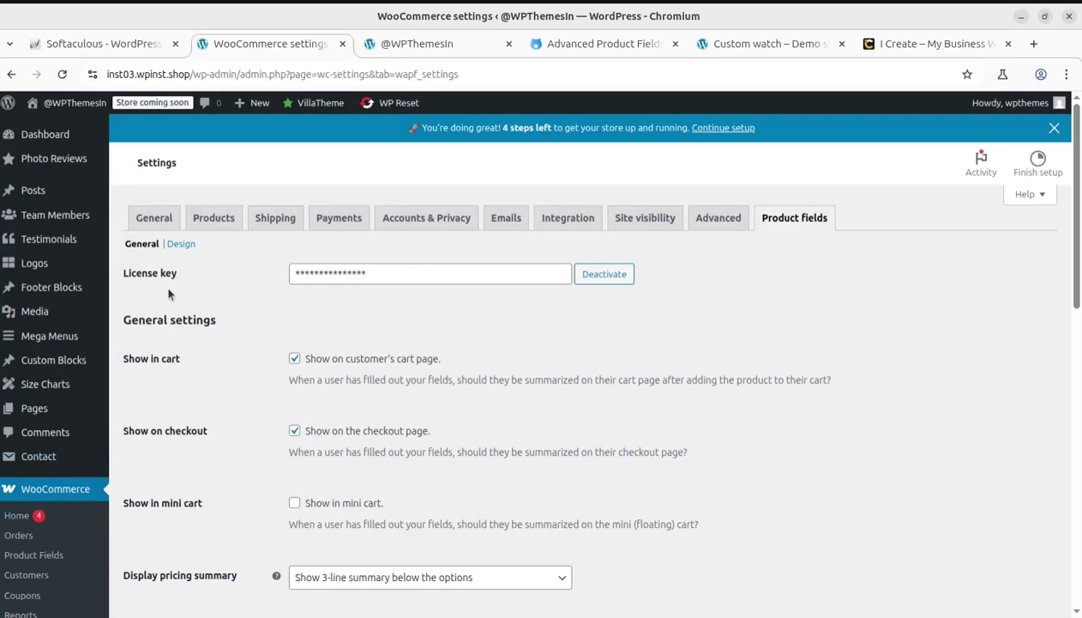
scroll(61, 532, down, 3)
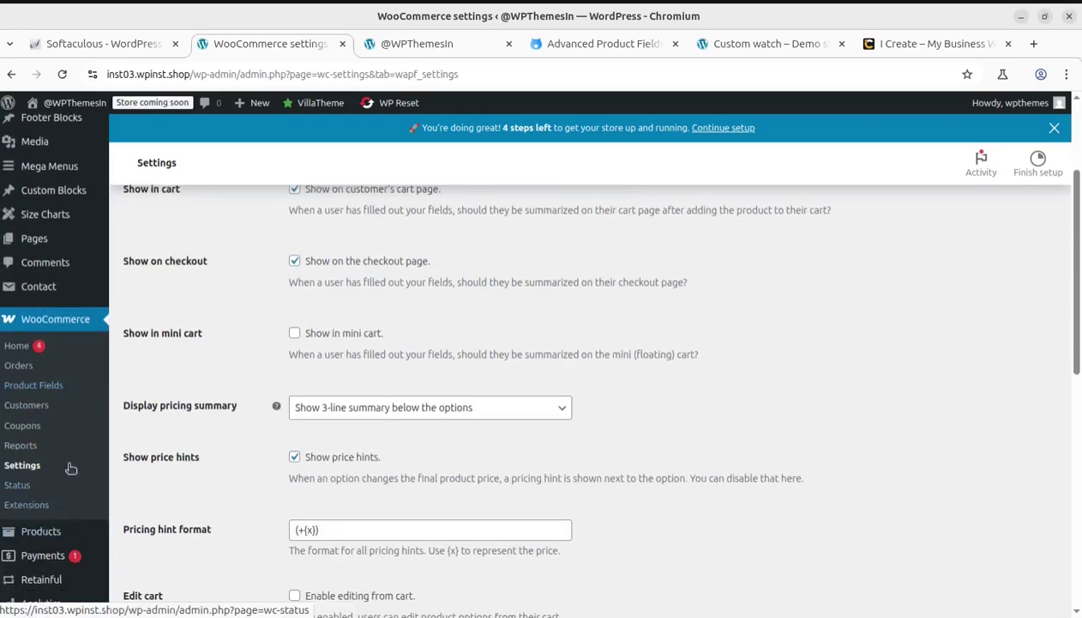
scroll(646, 406, up, 3)
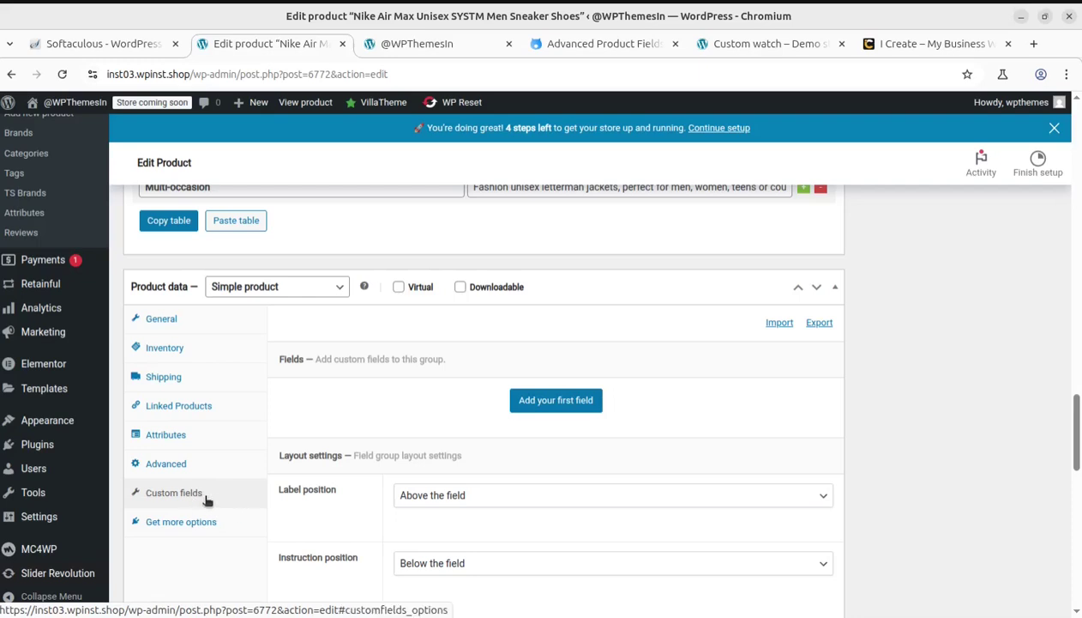
Add a first custom field to the Nike Air Max sneaker product, look over its general options and delete it
click(551, 410)
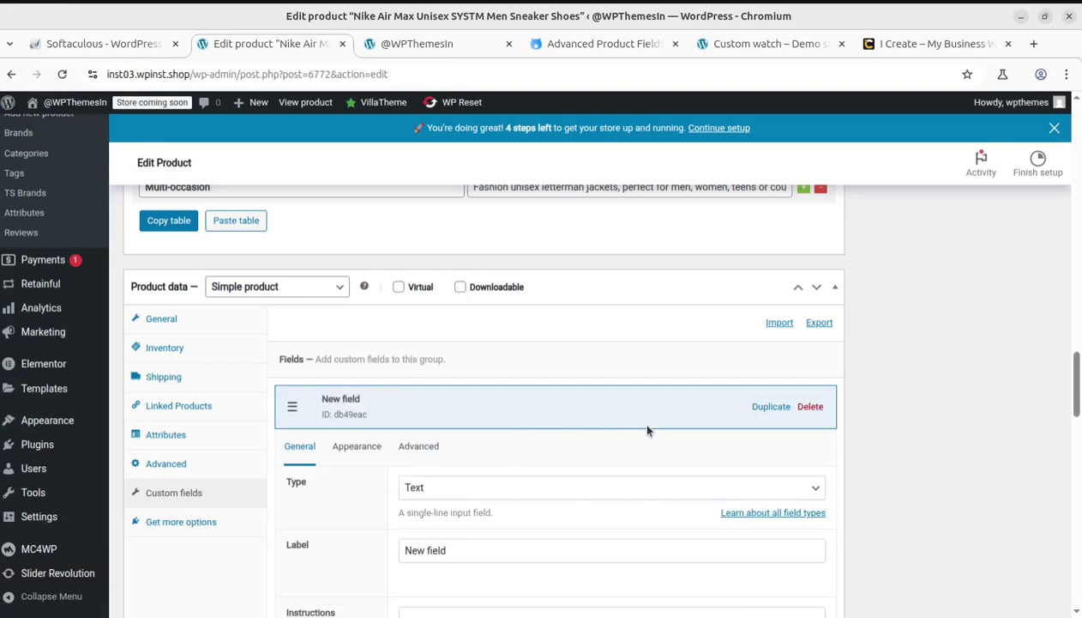
scroll(442, 422, down, 4)
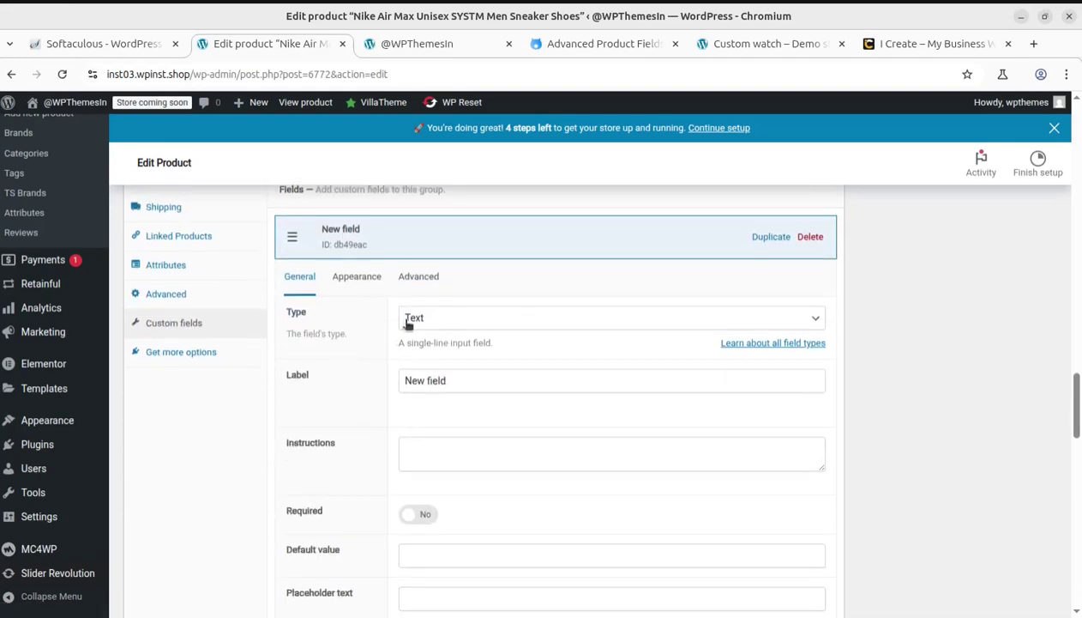
click(806, 238)
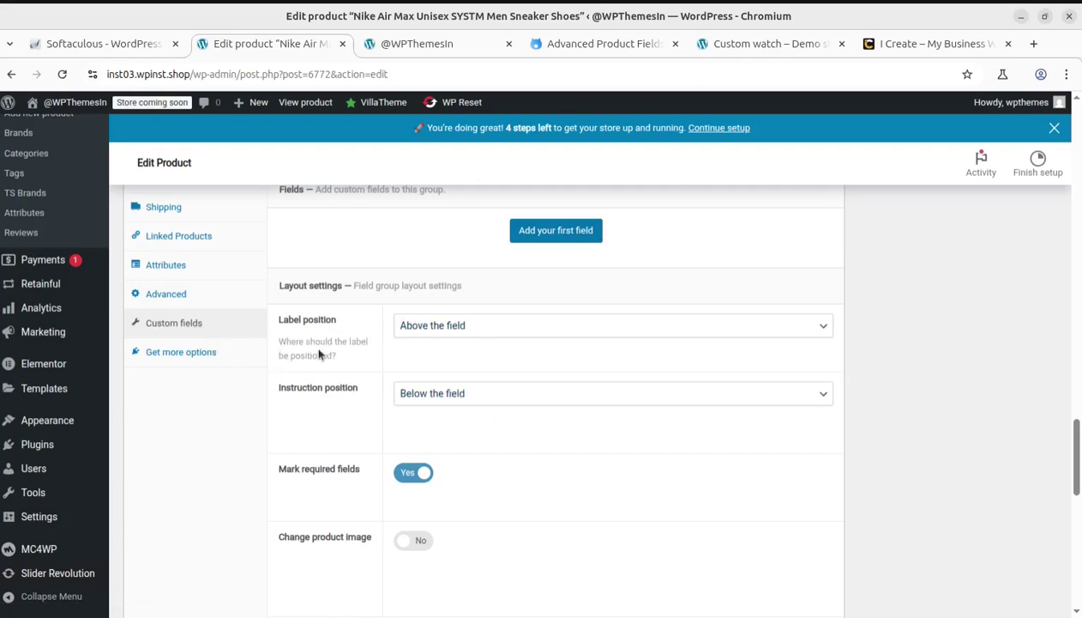
Review the field group's layout settings and custom variables section, keeping the label position at Above the field
click(538, 333)
click(535, 346)
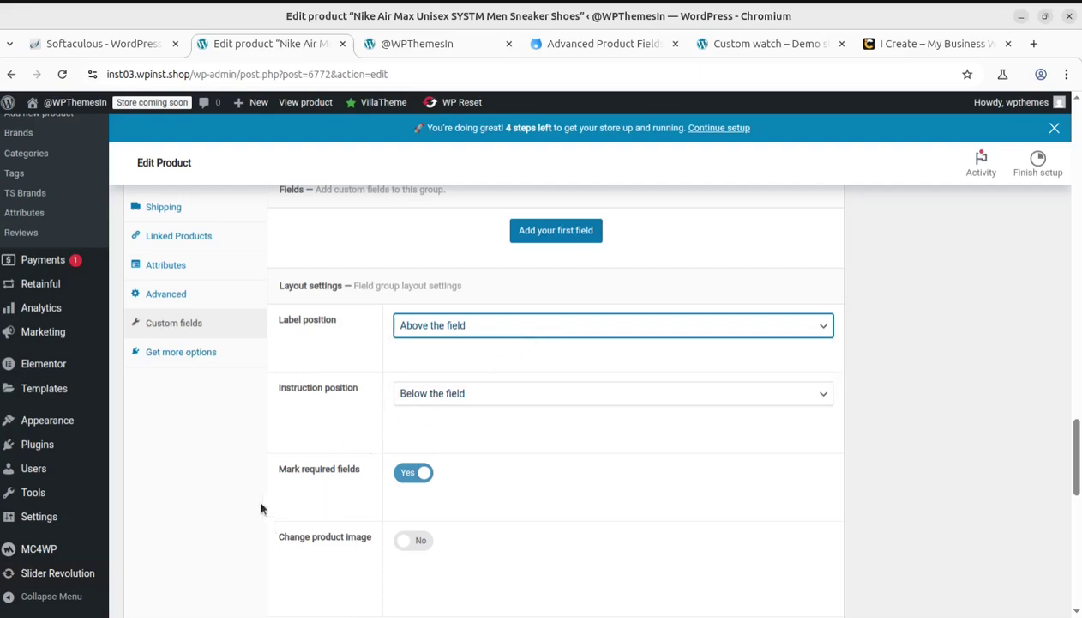
scroll(572, 479, down, 2)
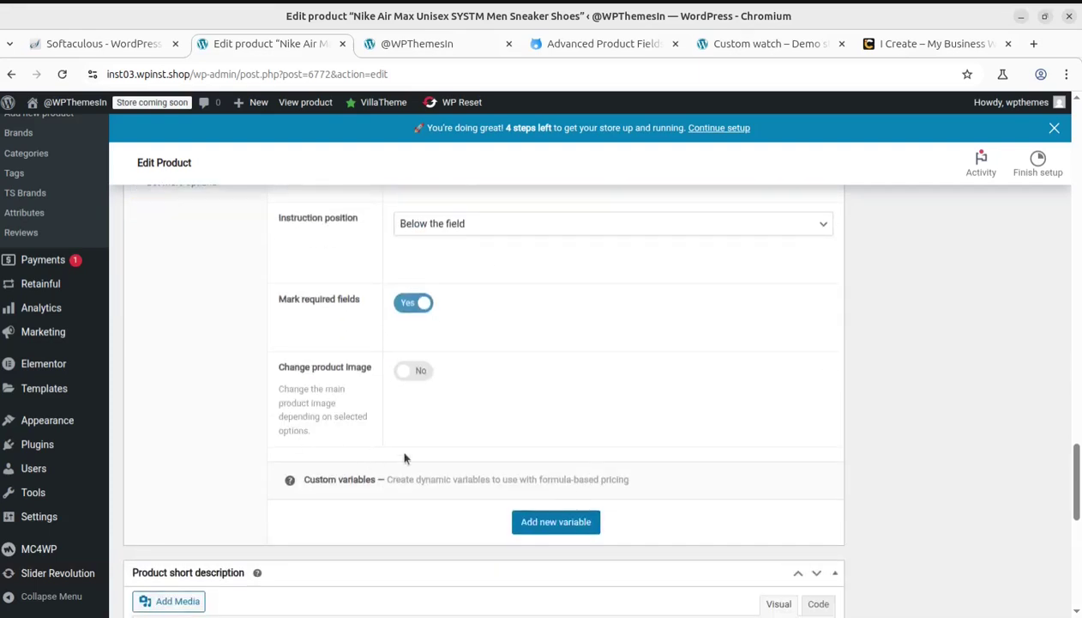
scroll(498, 491, down, 3)
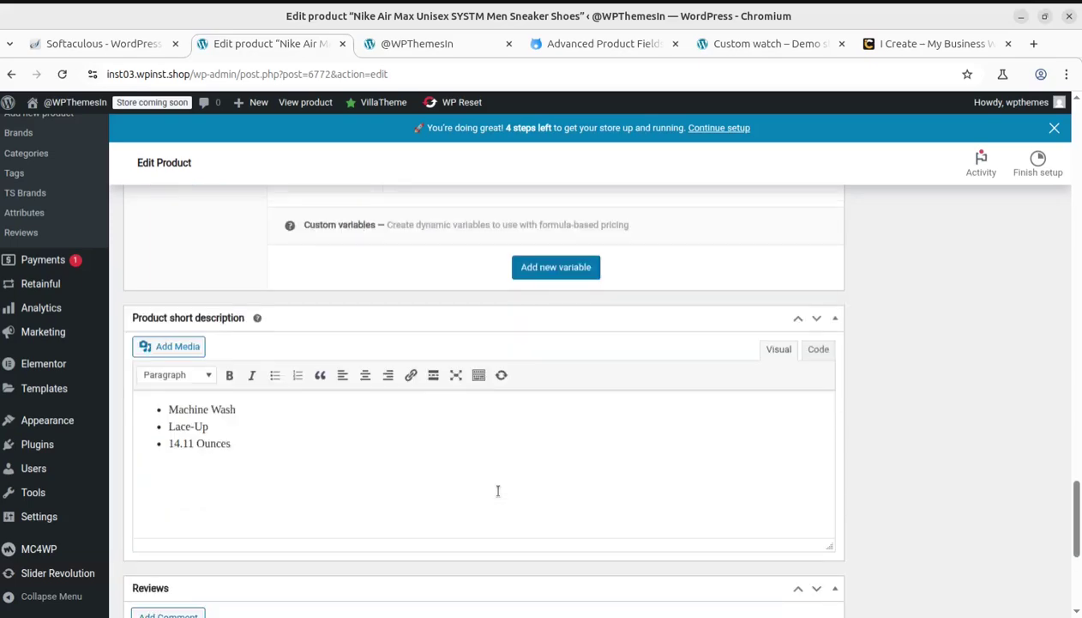
scroll(497, 491, up, 7)
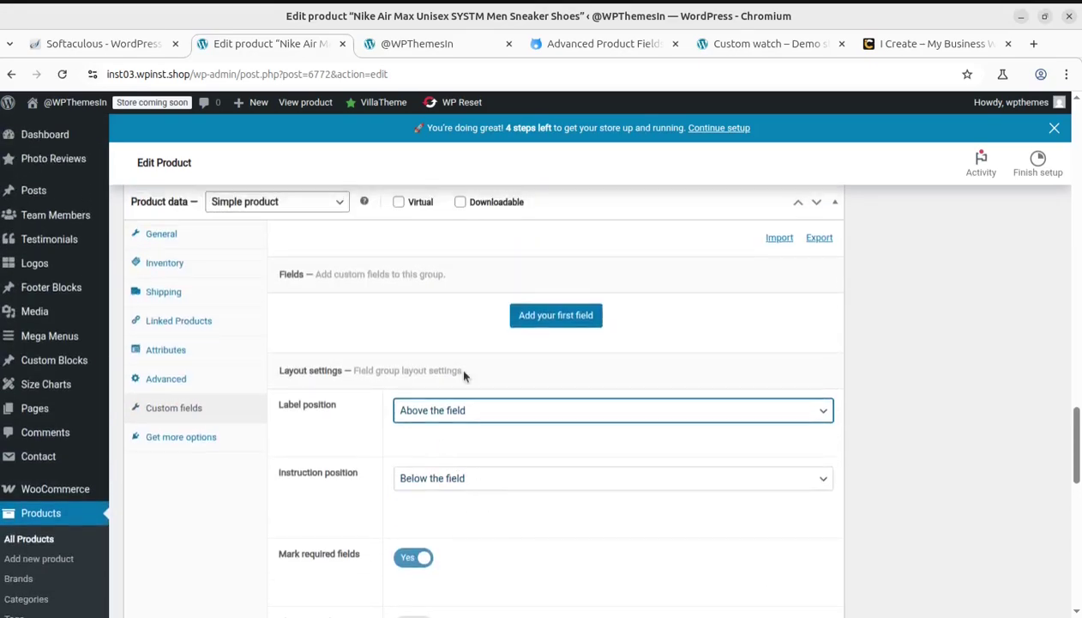
Add a new text field to the product's custom fields and review its general options down to Adjust pricing
click(549, 316)
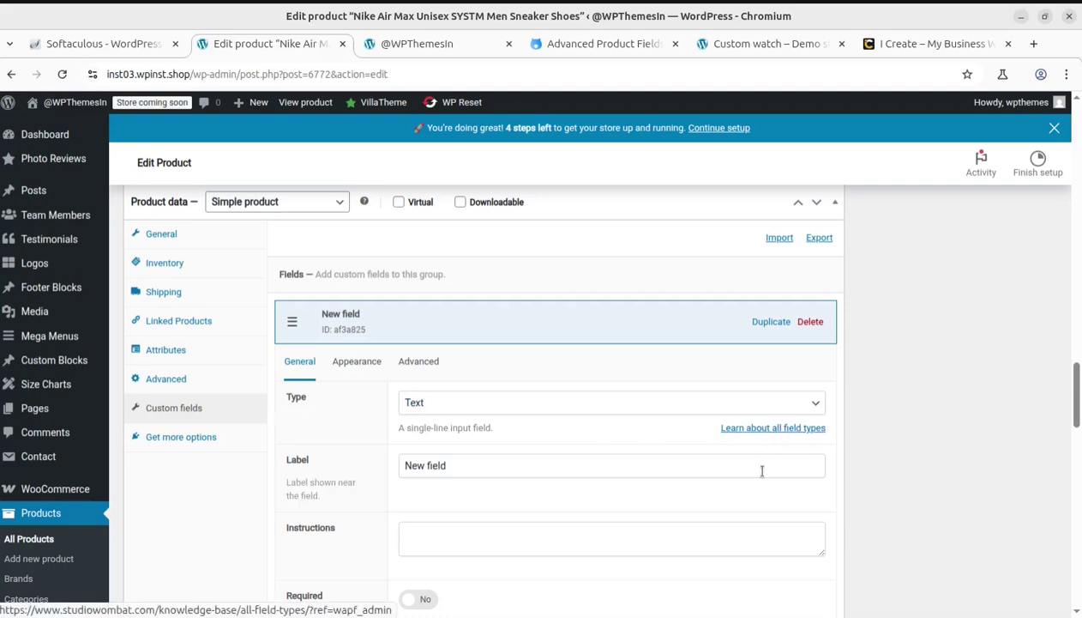
scroll(447, 410, down, 3)
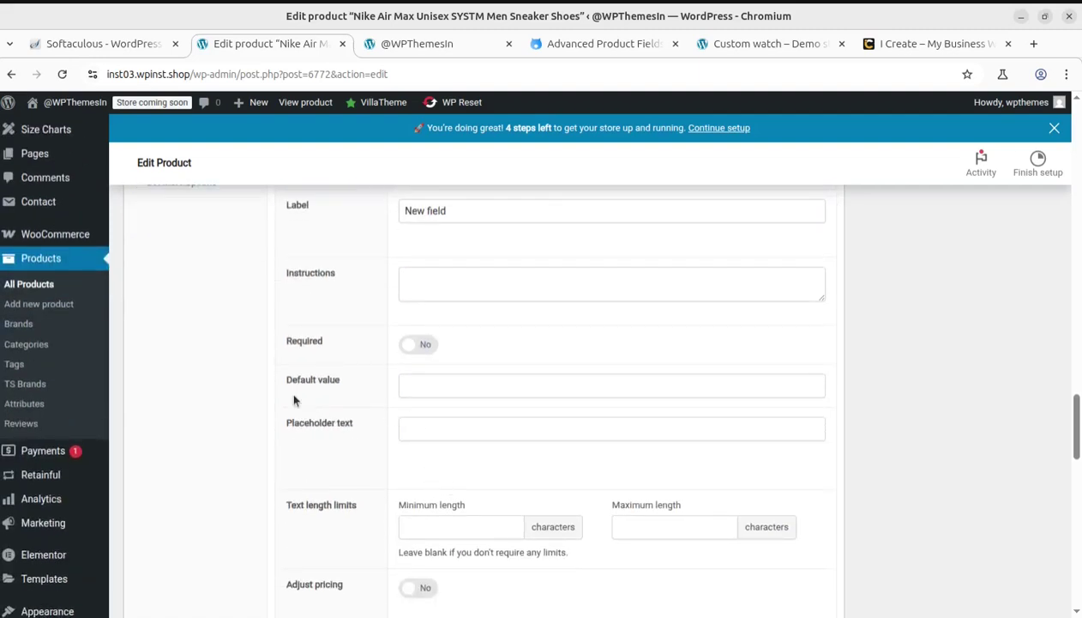
scroll(553, 436, down, 2)
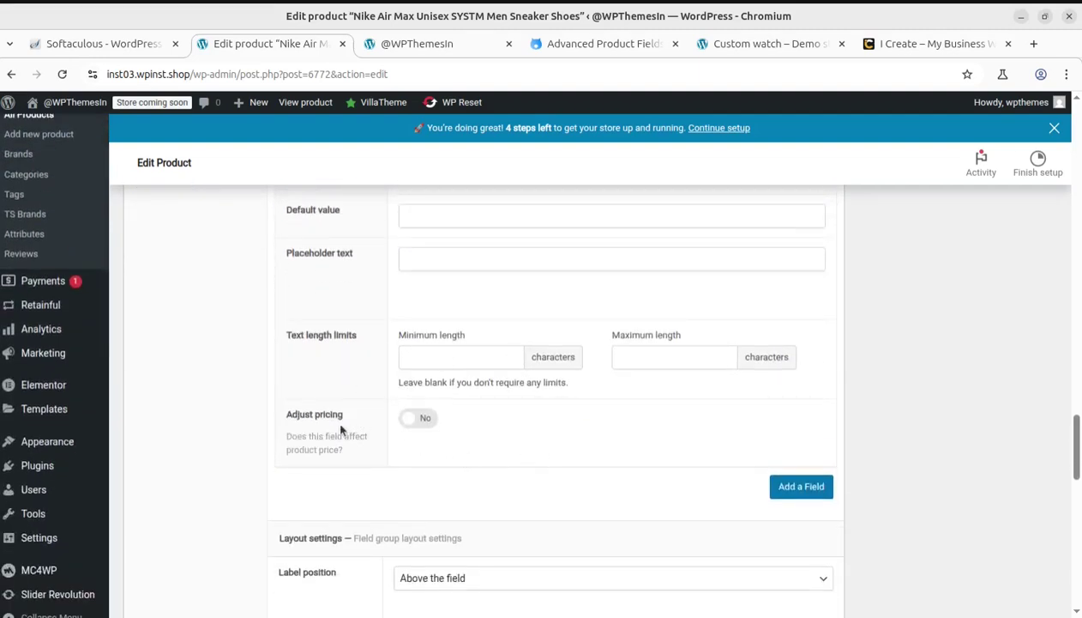
Try the new field's Adjust pricing option with its Flat fee setting, switching it on and off
click(419, 417)
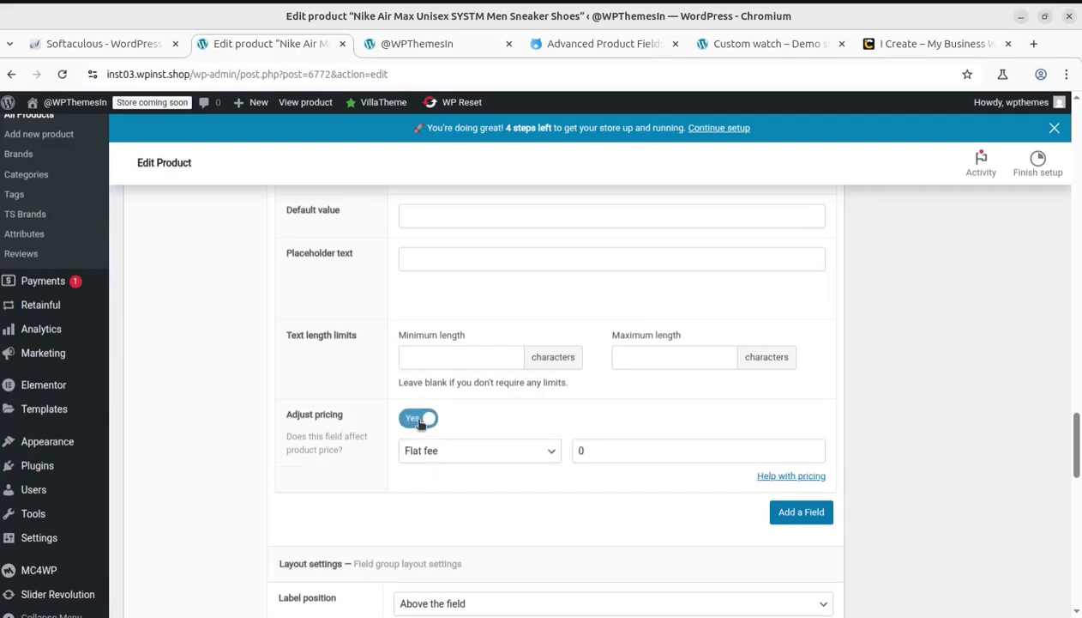
click(415, 423)
click(416, 420)
scroll(502, 506, down, 2)
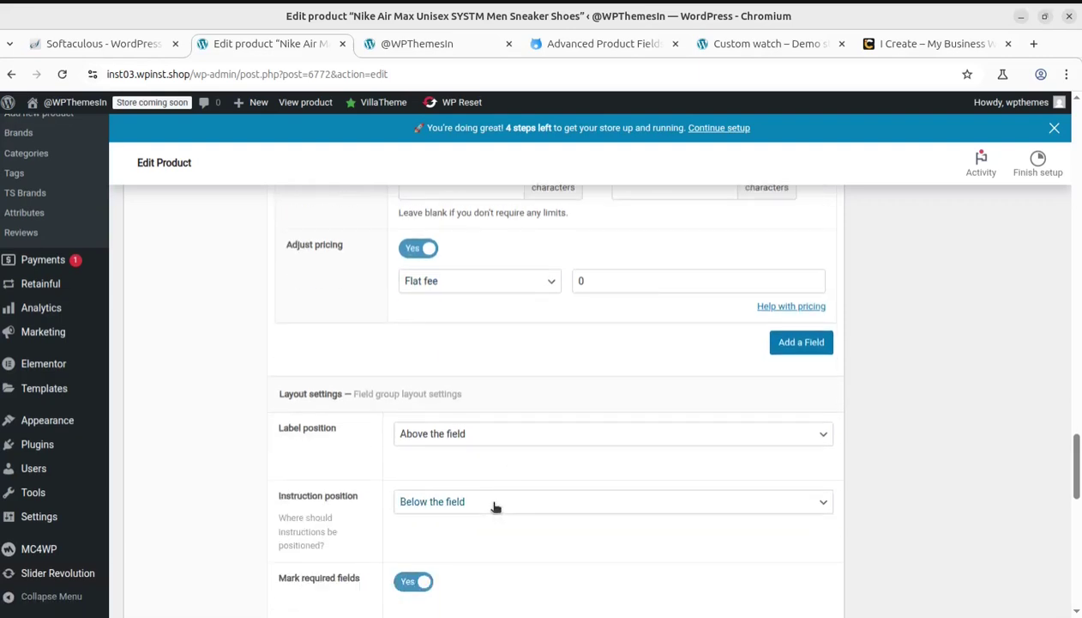
scroll(471, 430, up, 2)
click(416, 335)
Open the new field's appearance settings and examine its hide options, wrapper attributes and the group's layout settings
scroll(450, 418, up, 6)
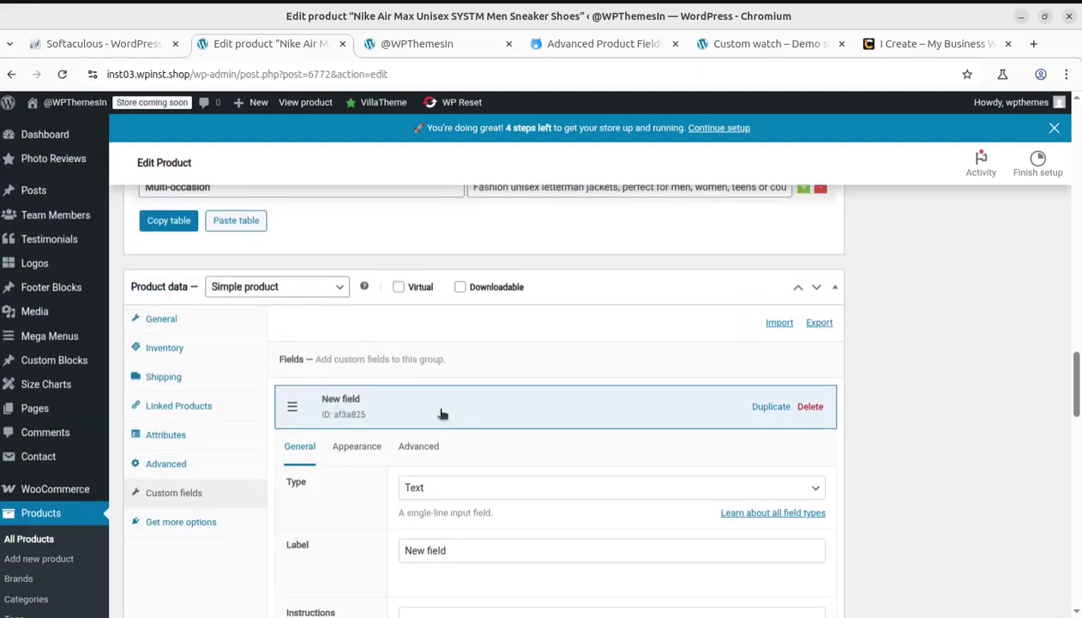
click(357, 446)
scroll(494, 495, down, 2)
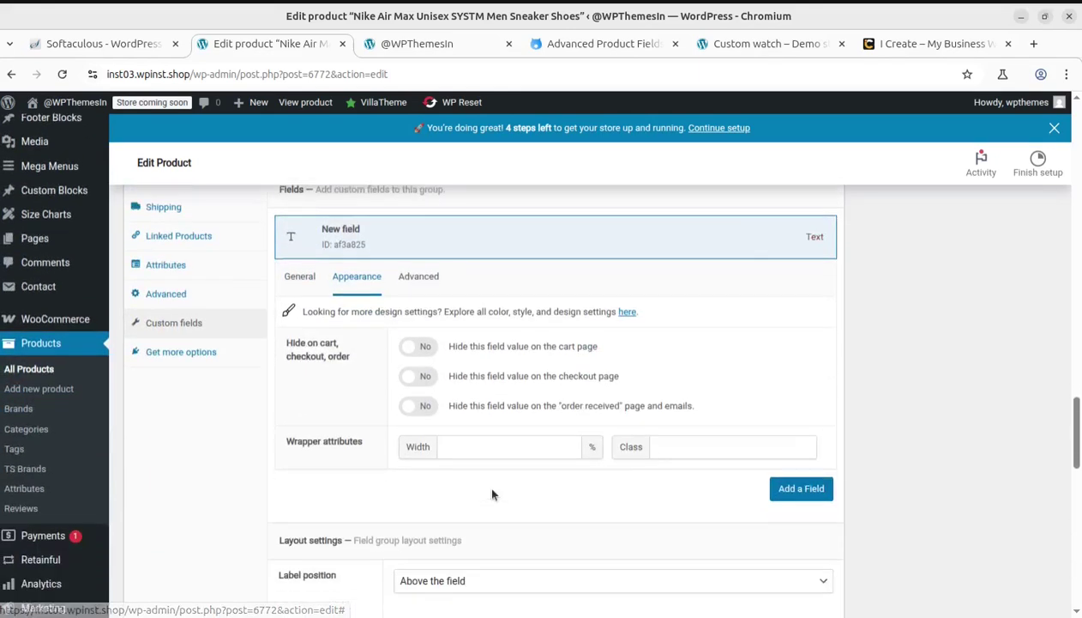
mouse_move(309, 377)
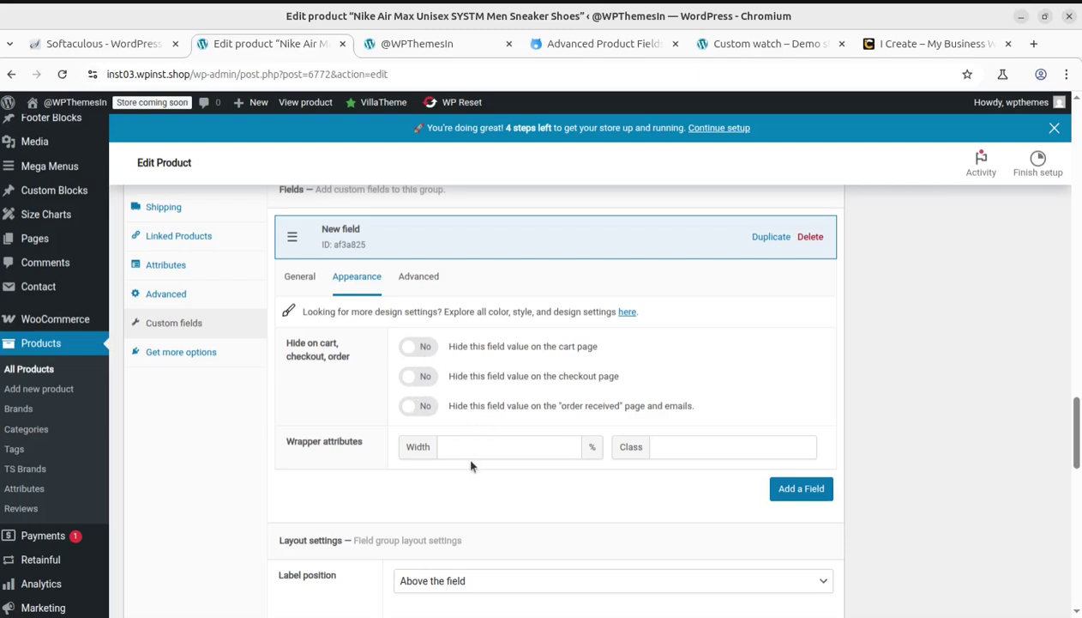
scroll(463, 446, down, 2)
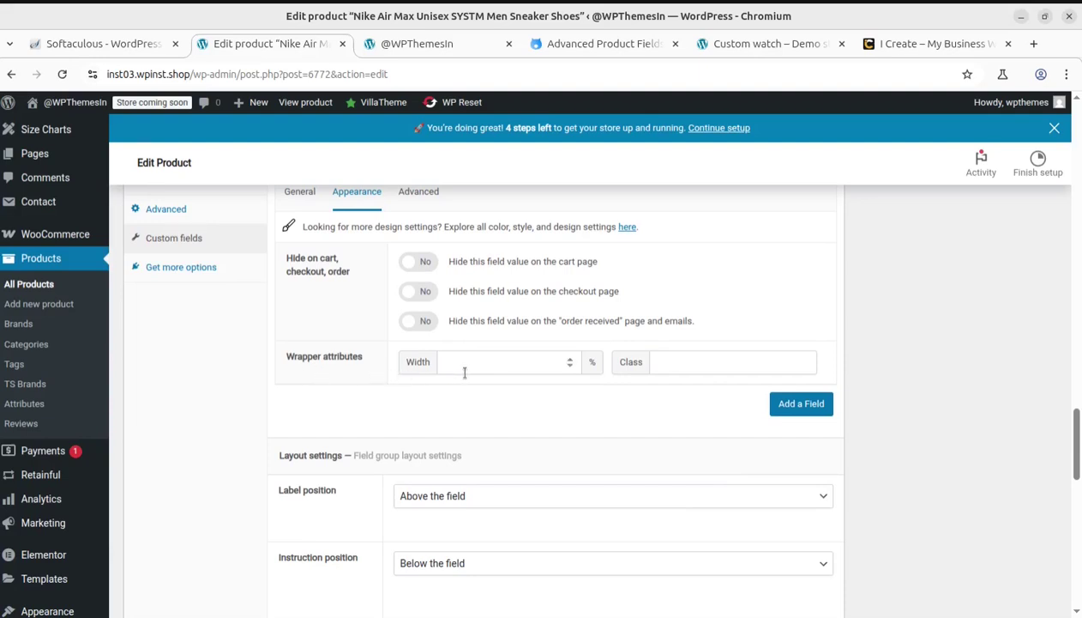
scroll(562, 476, down, 4)
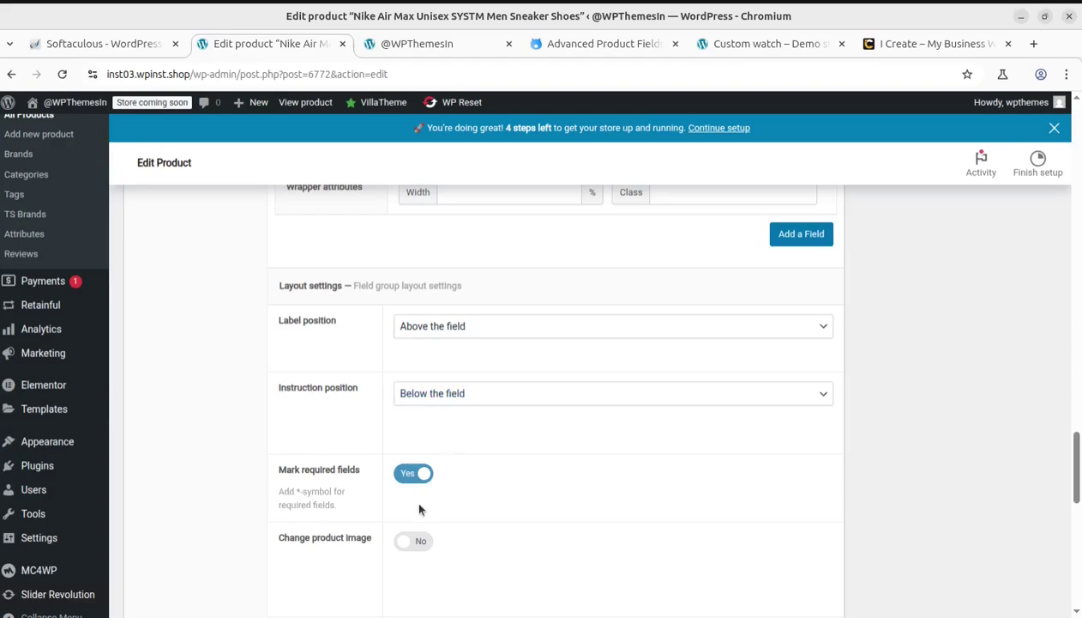
Open the new field's advanced settings and try Enable repeater on and off, checking the conditional logic, validation regex and extra weight options
scroll(419, 509, up, 10)
click(420, 446)
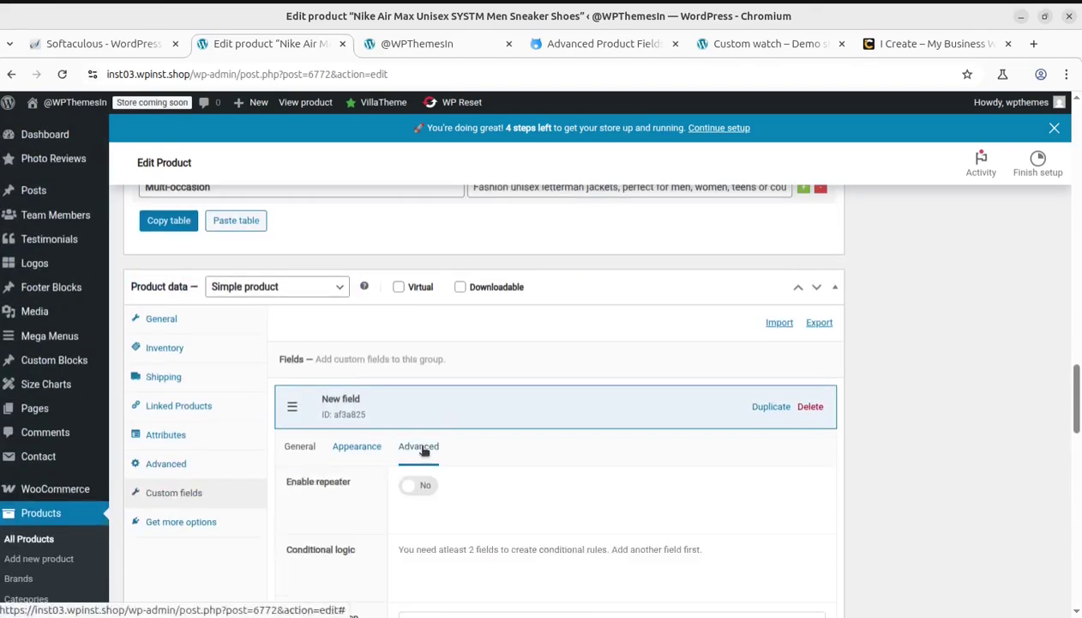
scroll(420, 446, down, 2)
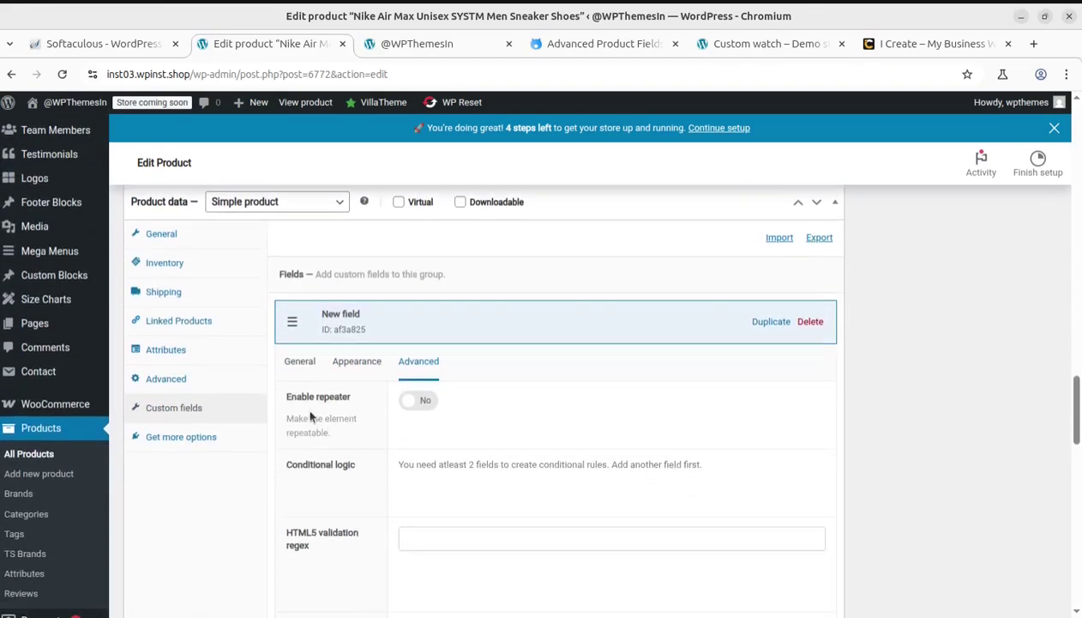
click(429, 401)
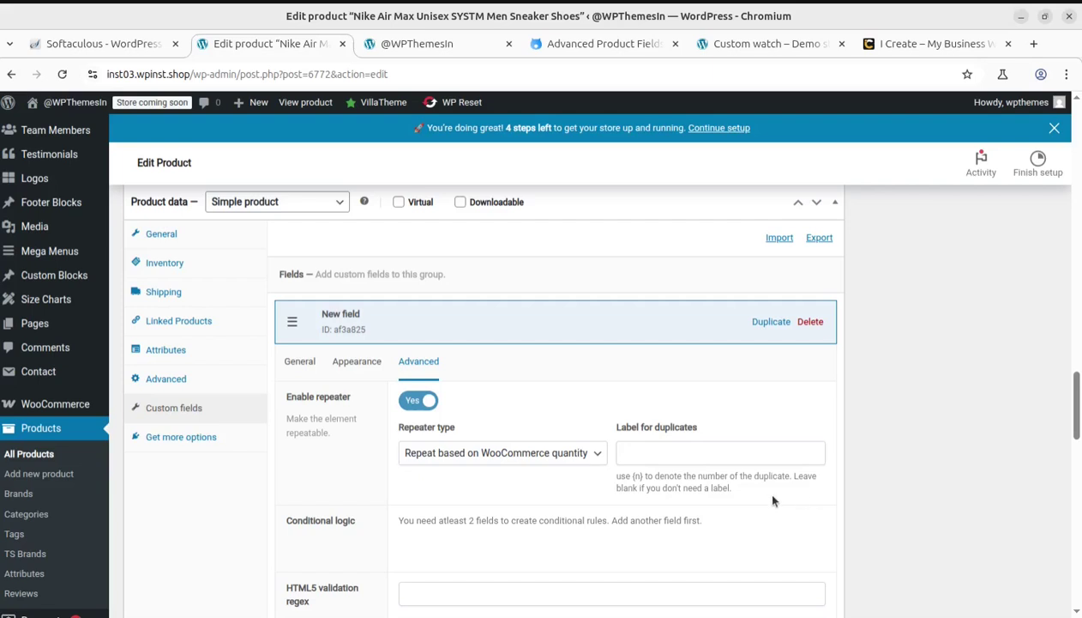
scroll(435, 424, down, 4)
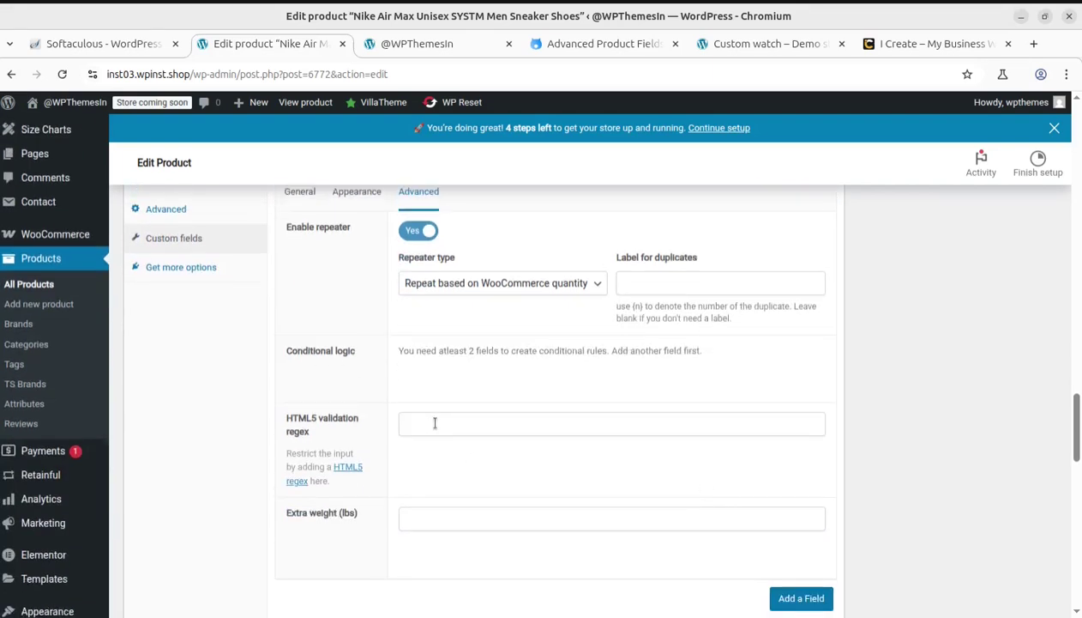
scroll(435, 424, up, 4)
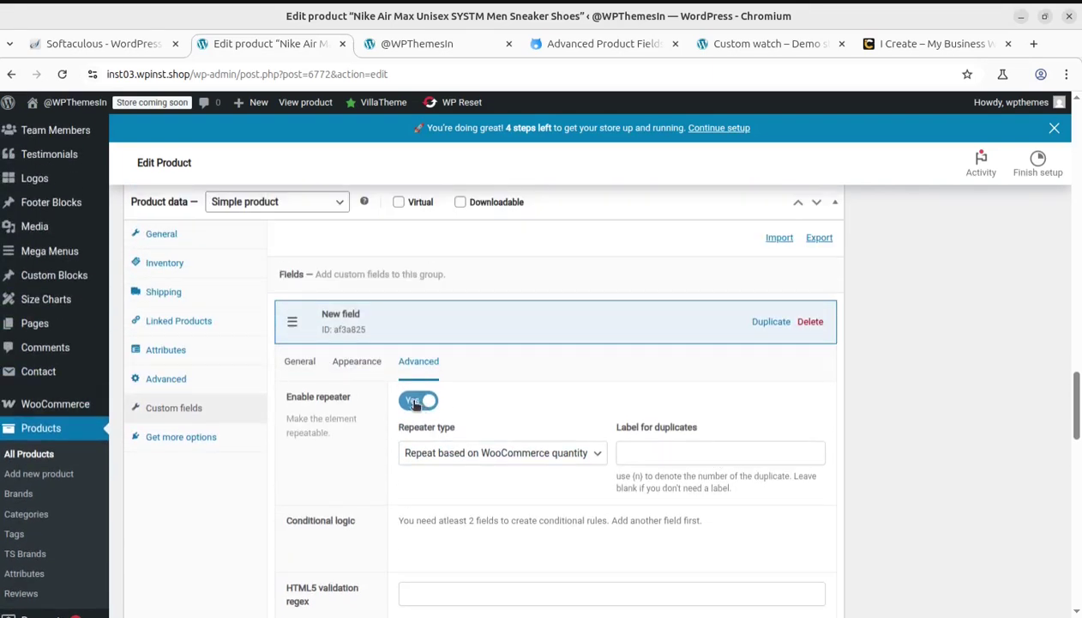
click(417, 401)
Look through the product's edit page, from the breadcrumb, video and specifications sections to the new field's advanced settings
scroll(391, 445, down, 5)
scroll(391, 444, down, 5)
scroll(391, 442, up, 15)
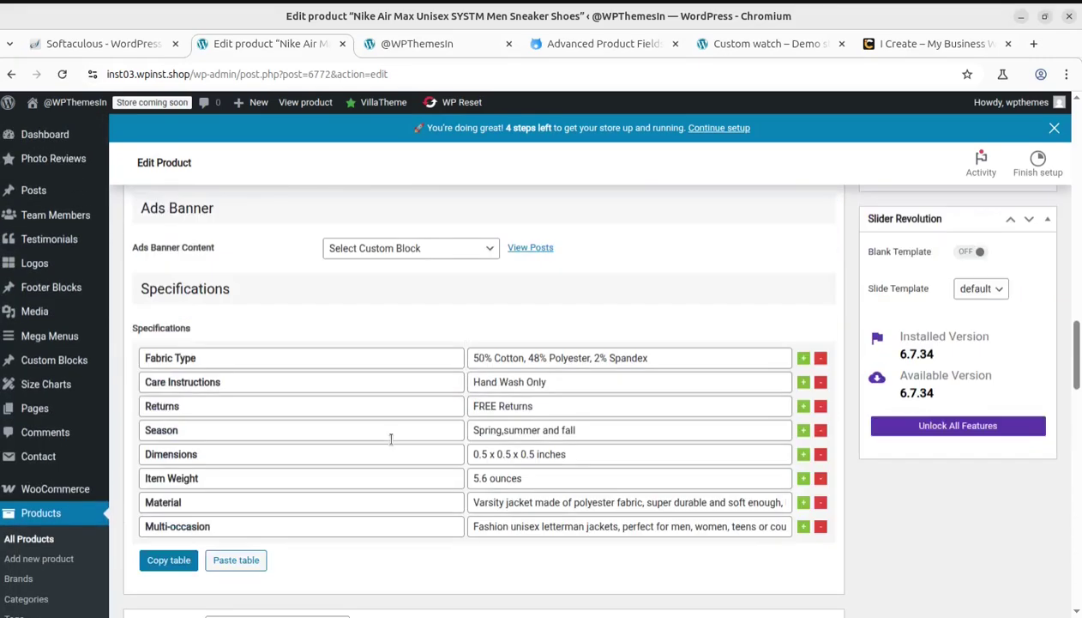
scroll(355, 392, up, 4)
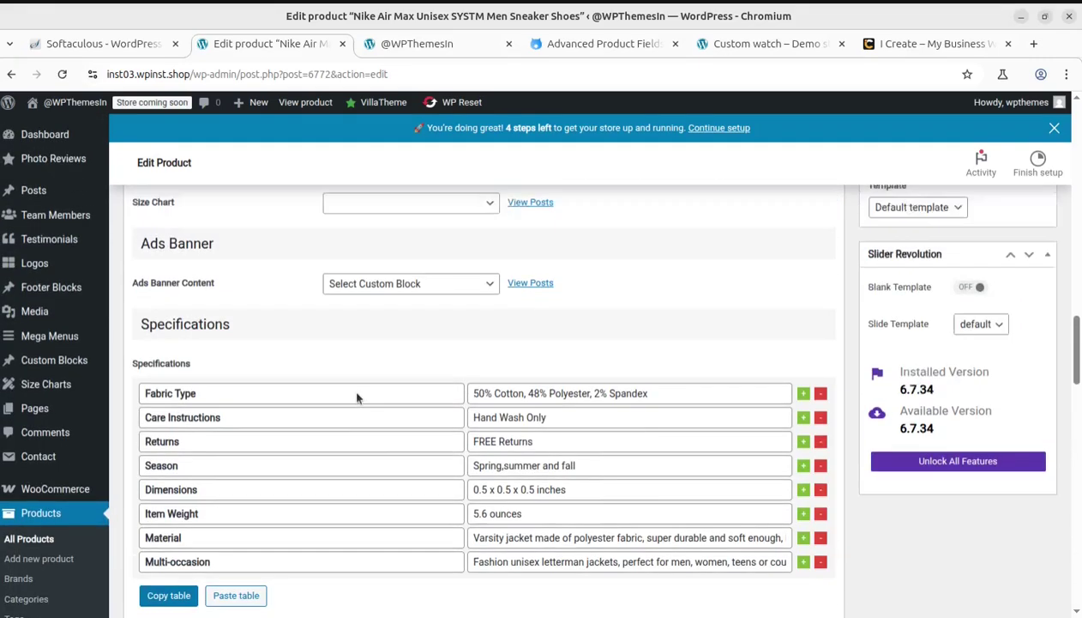
scroll(358, 398, up, 2)
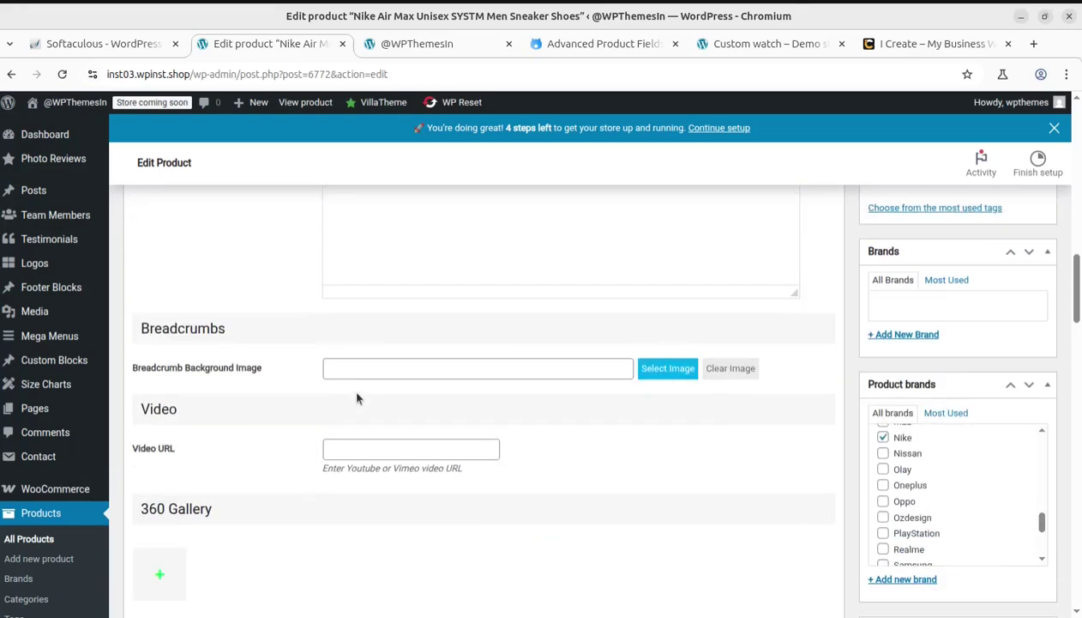
scroll(357, 397, down, 15)
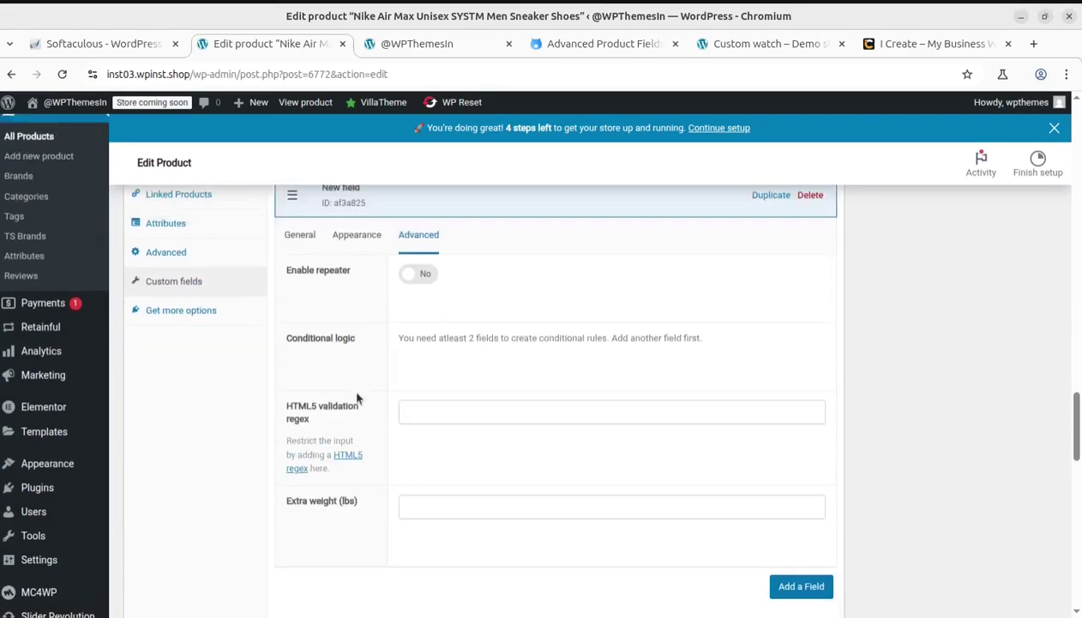
scroll(357, 398, up, 1)
Revisit the Custom watch demo page, return from it to the plugin's homepage and read down to its section on field types
click(741, 51)
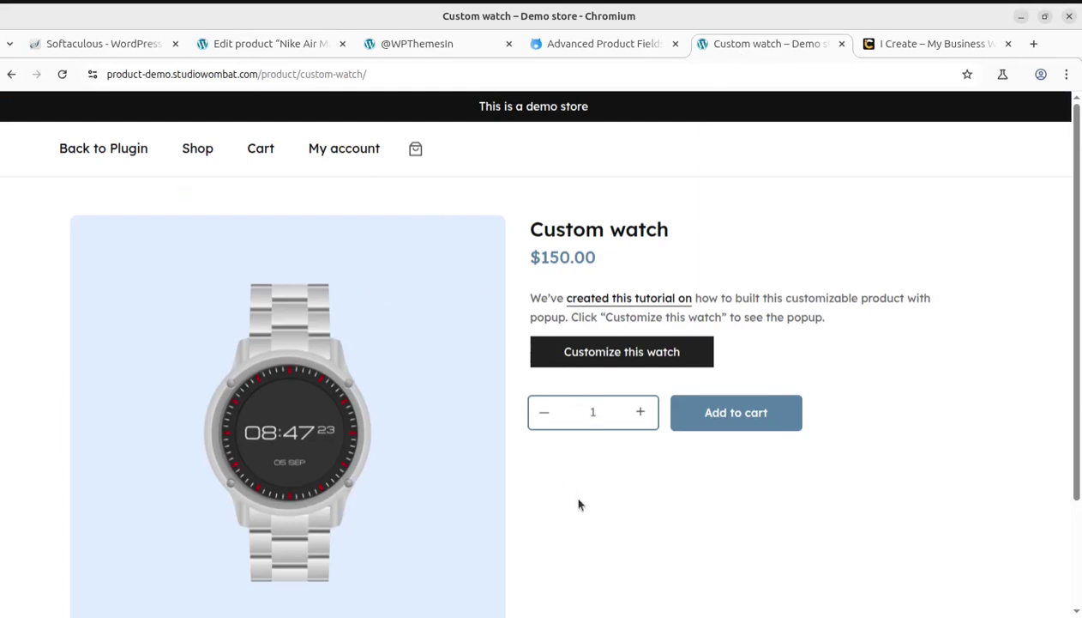
scroll(630, 558, down, 2)
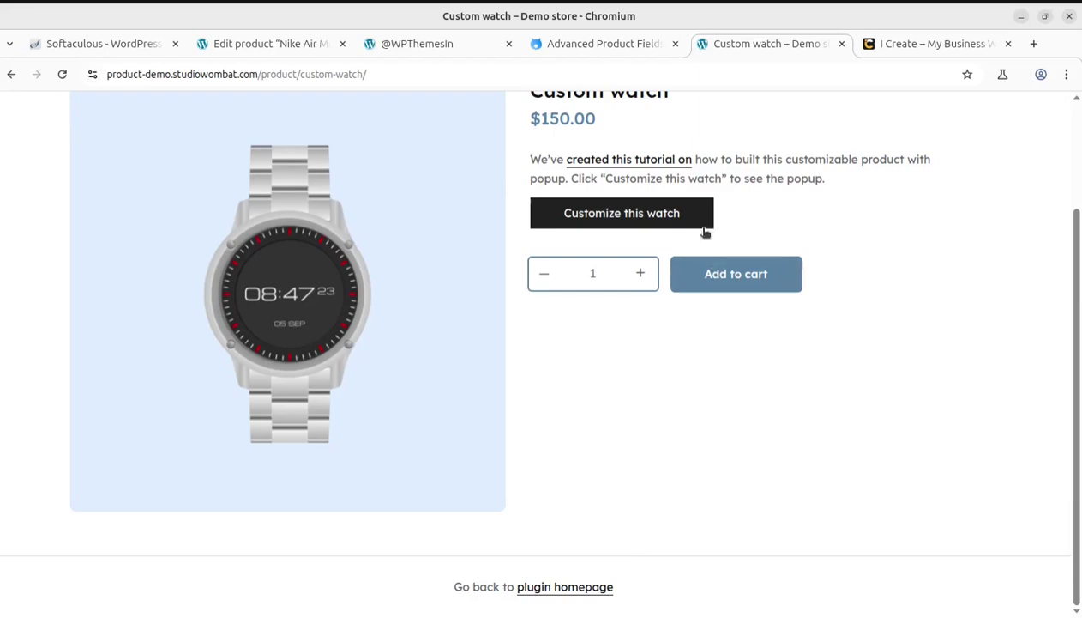
scroll(590, 430, up, 2)
click(121, 154)
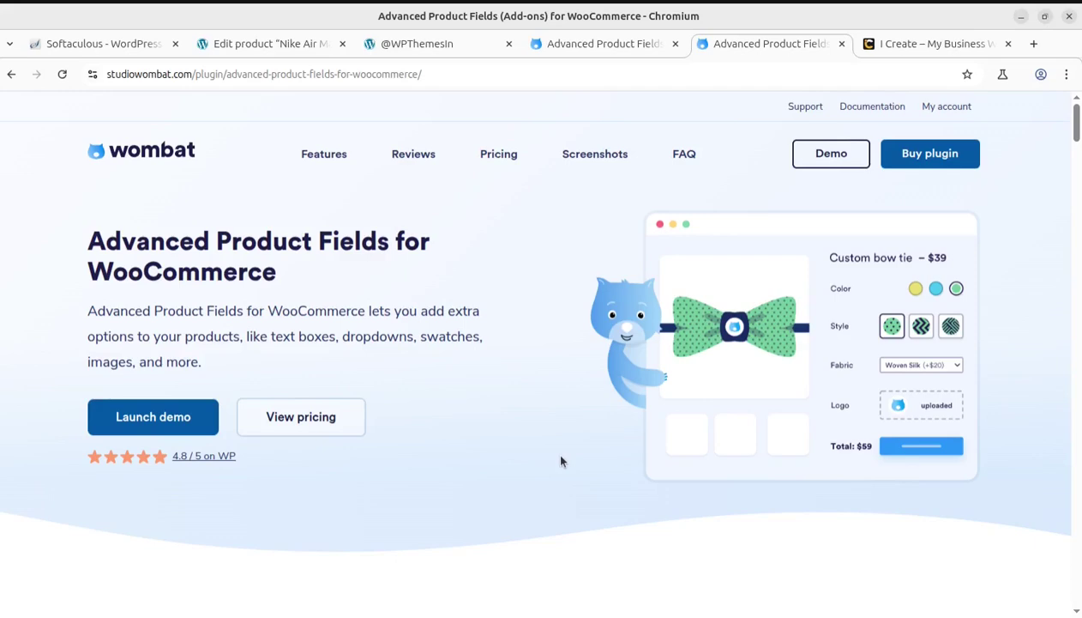
scroll(557, 460, down, 3)
scroll(552, 460, down, 2)
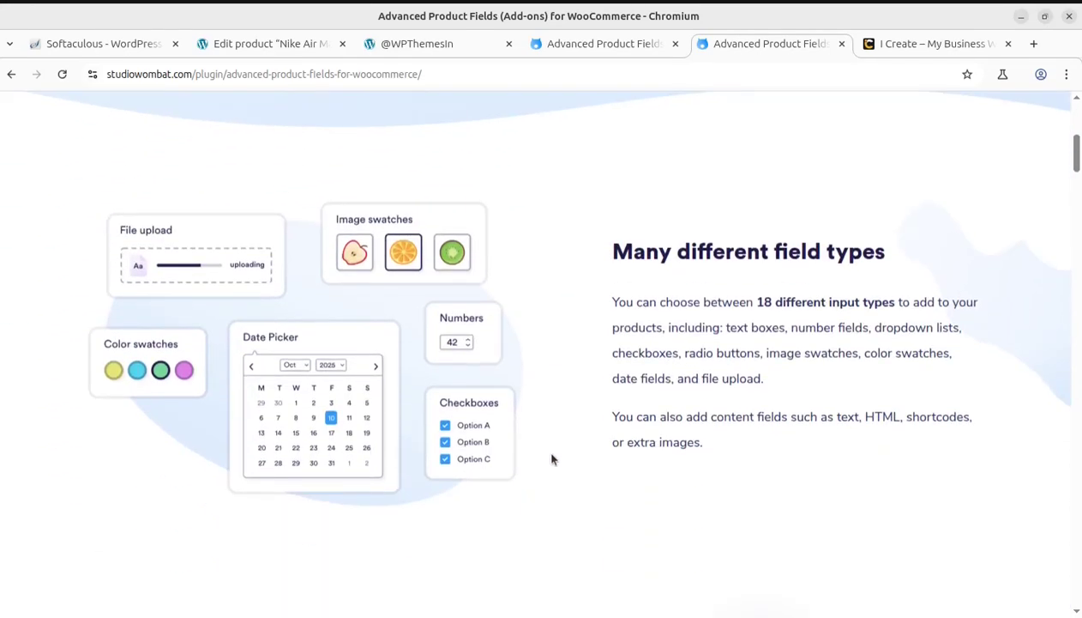